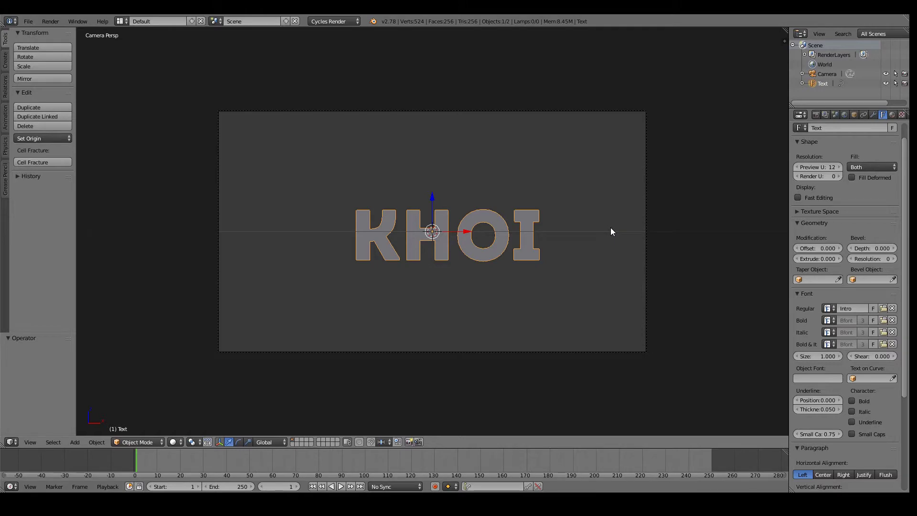
Recenter the KHOI text with Set Origin > Geometry to Origin.
{"action": "left_click", "coordinate": [63, 137]}
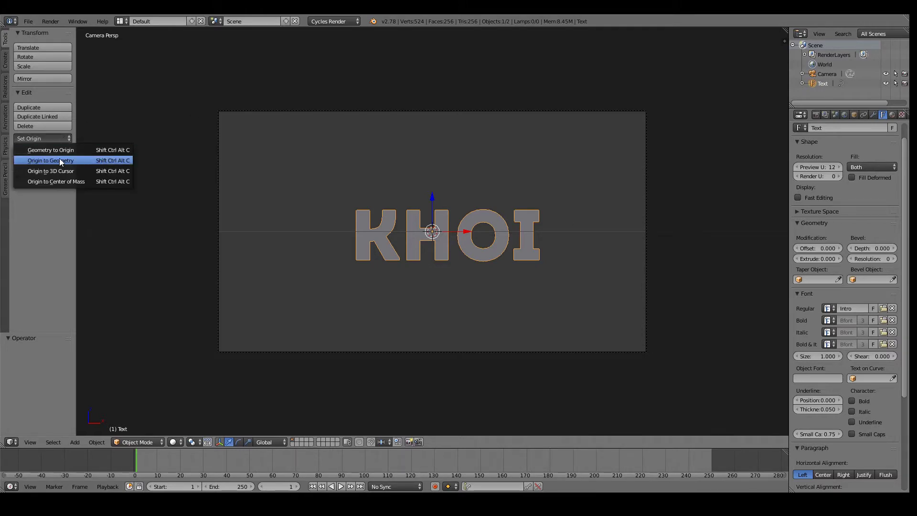
{"action": "left_click", "coordinate": [53, 159]}
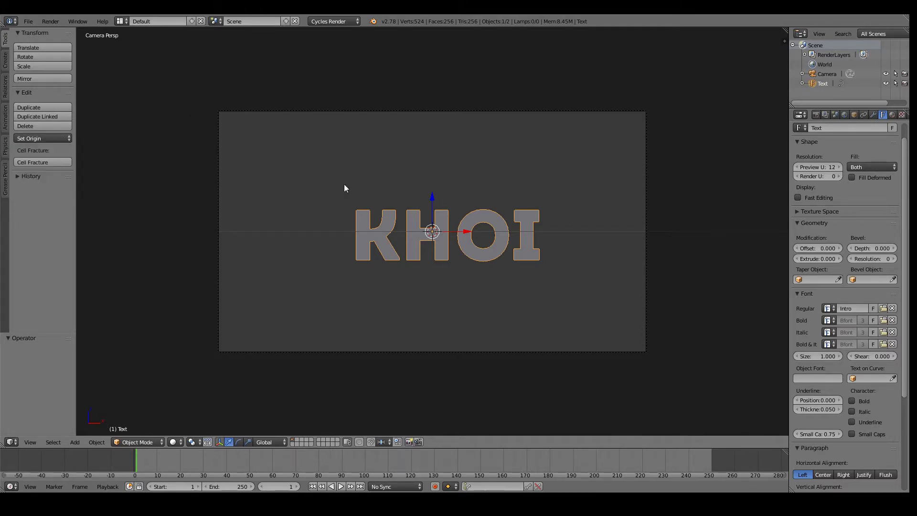
{"action": "scroll", "coordinate": [293, 210], "scroll_direction": "up", "scroll_amount": 2}
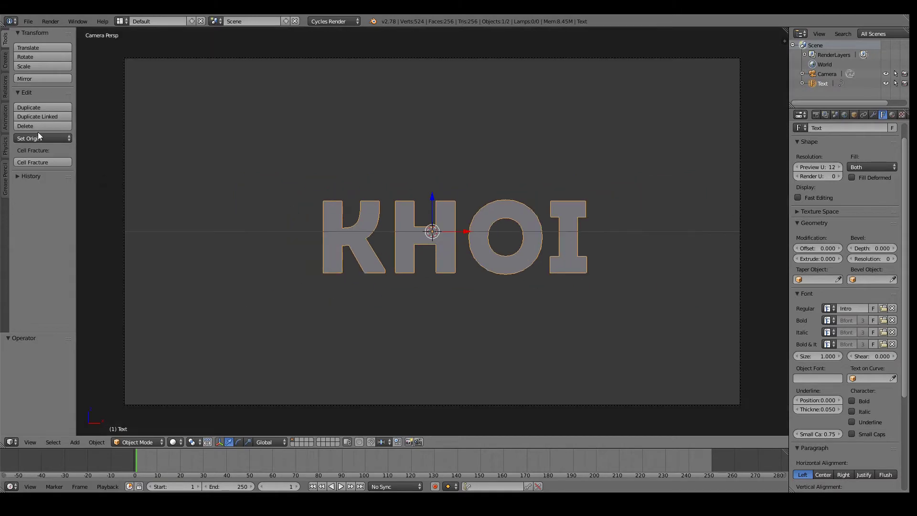
{"action": "left_click", "coordinate": [40, 137]}
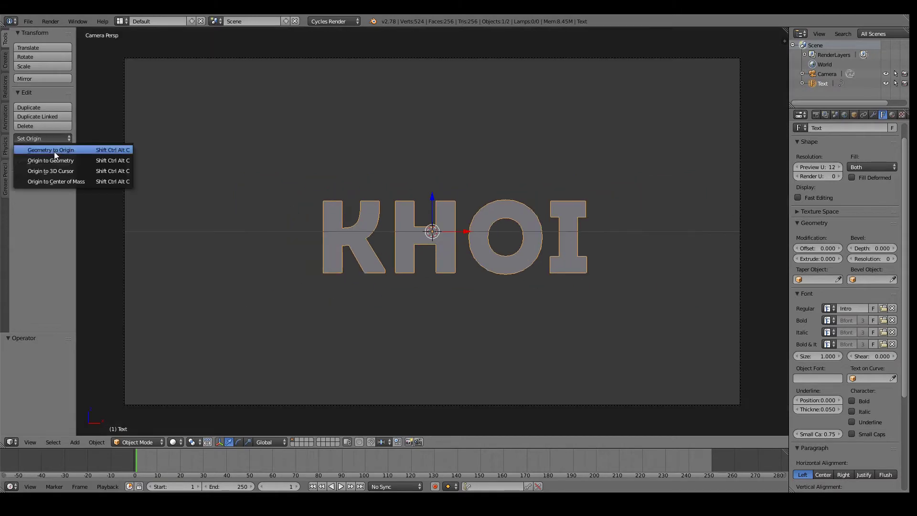
{"action": "scroll", "coordinate": [342, 224], "scroll_direction": "down", "scroll_amount": 2}
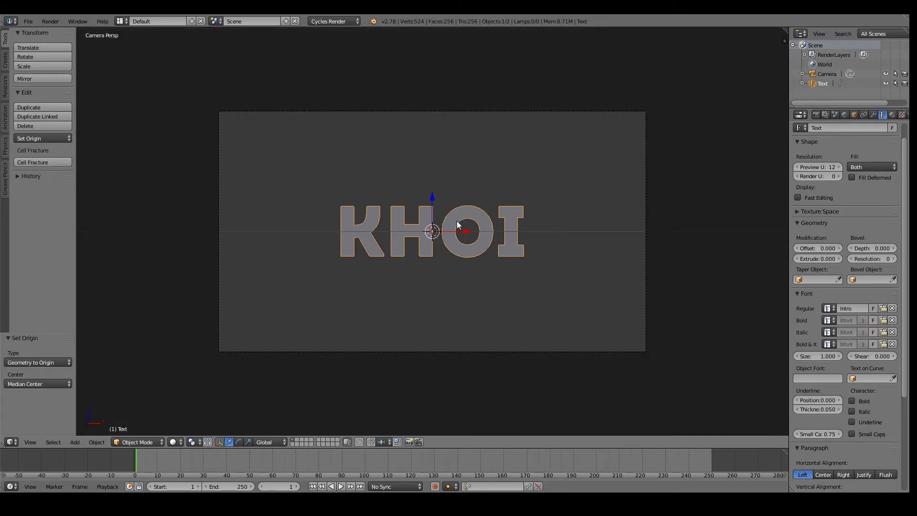
Extrude the KHOI letters to a depth of about 0.078.
{"action": "mouse_move", "coordinate": [458, 224]}
{"action": "middle_mouse_down"}
{"action": "mouse_move", "coordinate": [488, 211]}
{"action": "mouse_move", "coordinate": [475, 215]}
{"action": "middle_mouse_up"}
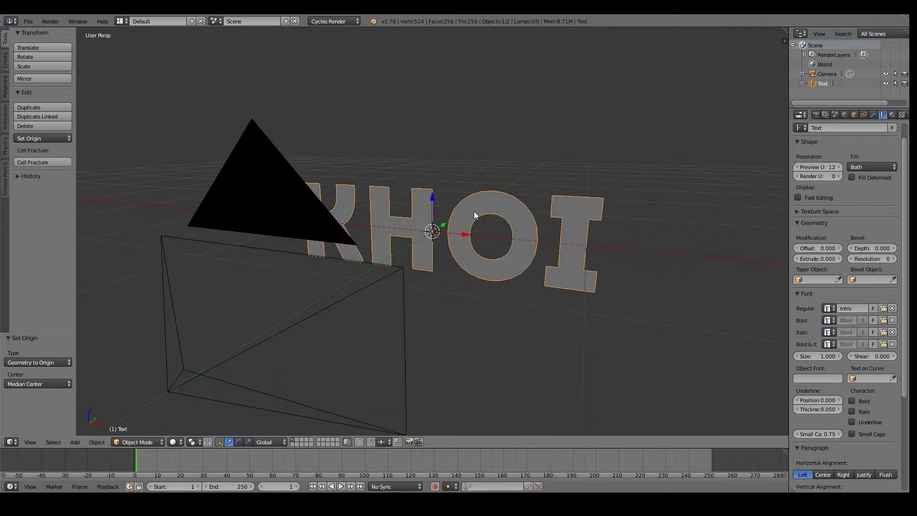
{"action": "middle_click_drag", "start_coordinate": [522, 189], "coordinate": [757, 193]}
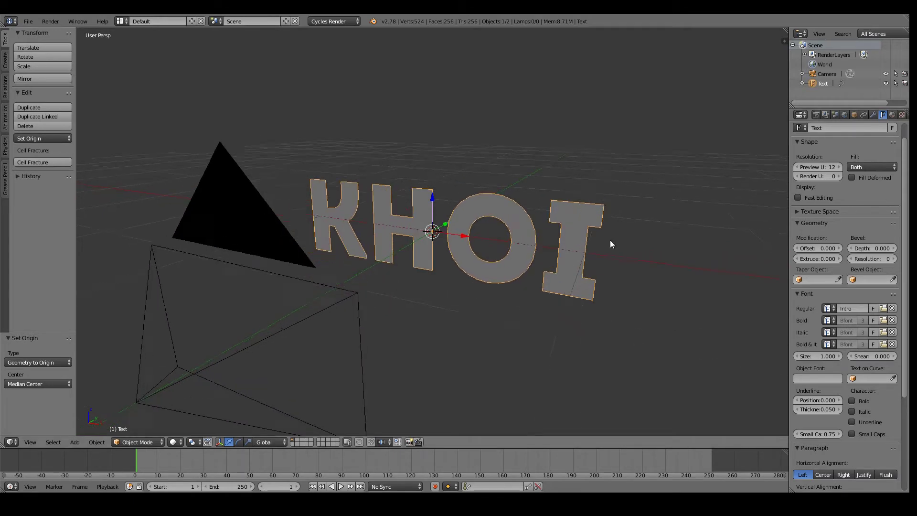
{"action": "middle_click_drag", "start_coordinate": [610, 244], "coordinate": [568, 244]}
{"action": "left_click_drag", "start_coordinate": [818, 258], "coordinate": [836, 258]}
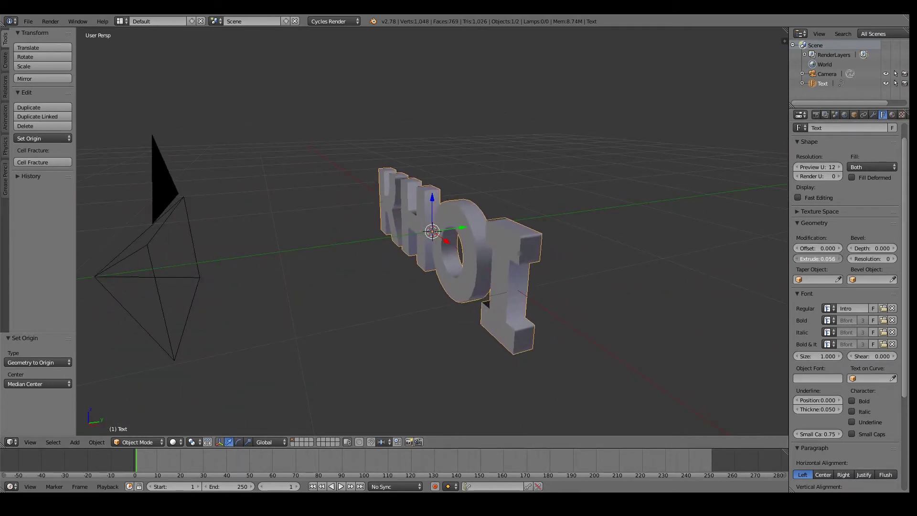
{"action": "scroll", "coordinate": [567, 225], "scroll_direction": "up", "scroll_amount": 3}
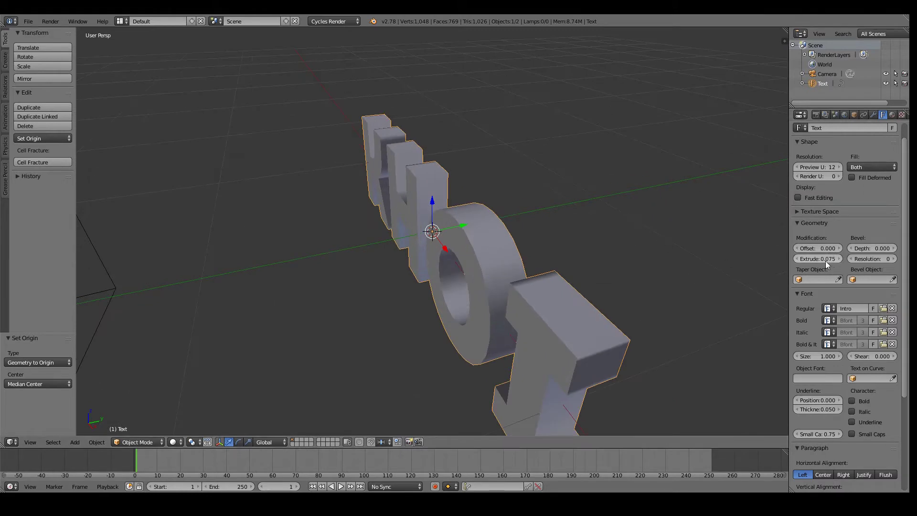
{"action": "left_click_drag", "start_coordinate": [818, 259], "coordinate": [823, 262]}
{"action": "scroll", "coordinate": [580, 227], "scroll_direction": "down", "scroll_amount": 3}
{"action": "mouse_move", "coordinate": [580, 226]}
{"action": "middle_mouse_down"}
{"action": "mouse_move", "coordinate": [552, 216]}
{"action": "mouse_move", "coordinate": [504, 223]}
{"action": "middle_mouse_up"}
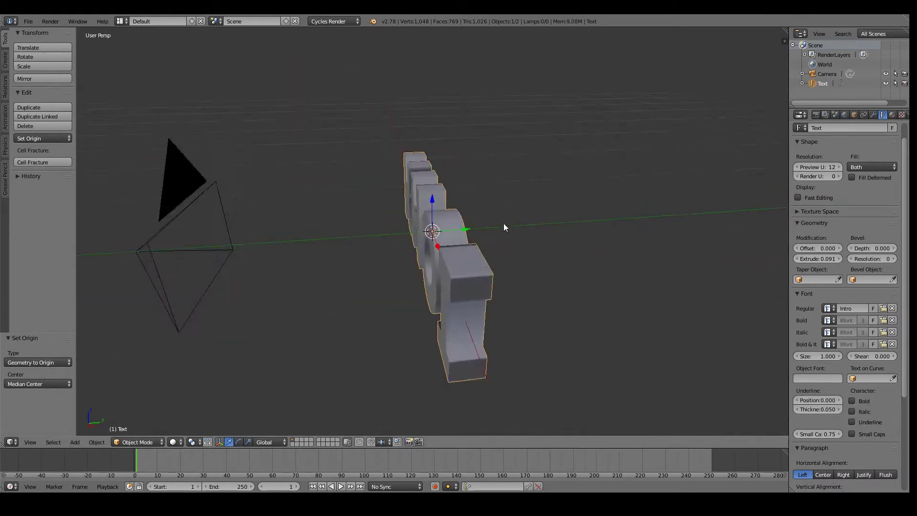
{"action": "scroll", "coordinate": [504, 223], "scroll_direction": "up", "scroll_amount": 3}
{"action": "left_click_drag", "start_coordinate": [818, 259], "coordinate": [807, 258]}
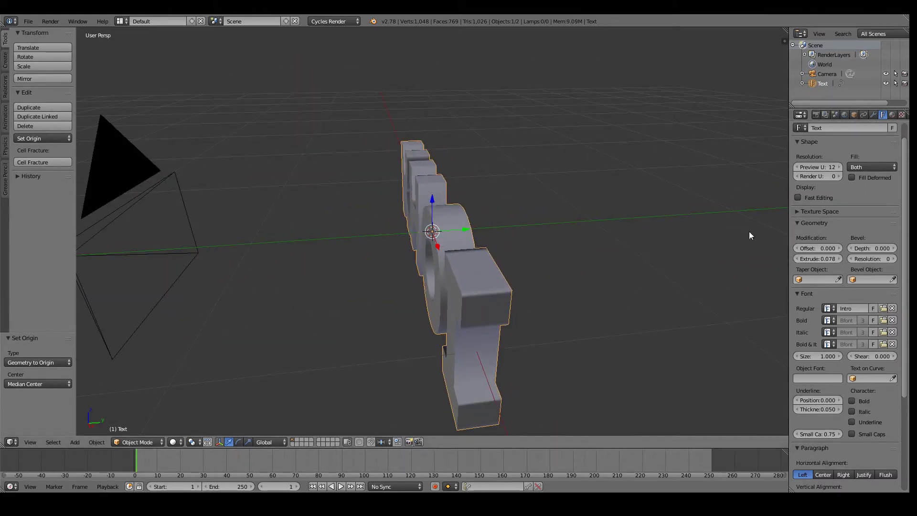
Bevel the letter edges with Bevel Depth 0.018 and Resolution 2.
{"action": "mouse_move", "coordinate": [750, 235]}
{"action": "middle_mouse_down"}
{"action": "mouse_move", "coordinate": [620, 197]}
{"action": "mouse_move", "coordinate": [549, 199]}
{"action": "mouse_move", "coordinate": [597, 213]}
{"action": "middle_mouse_up"}
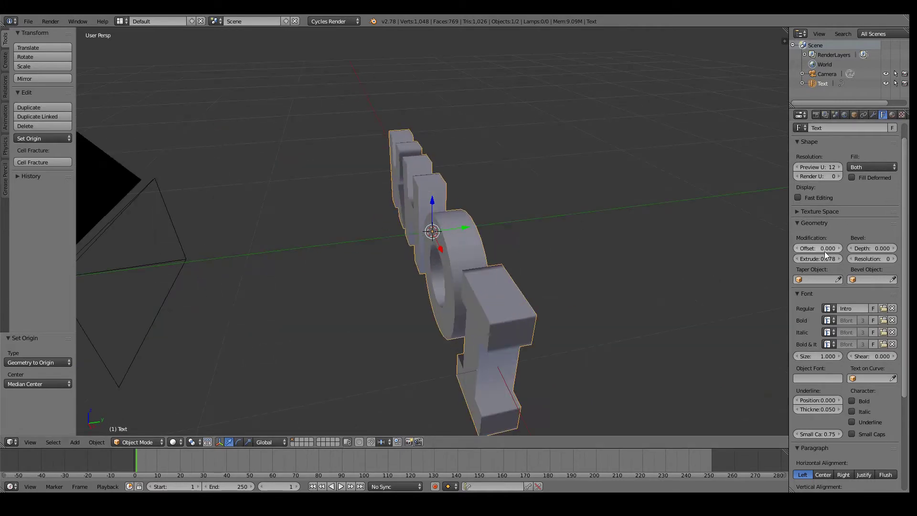
{"action": "left_click_drag", "start_coordinate": [879, 253], "coordinate": [888, 254]}
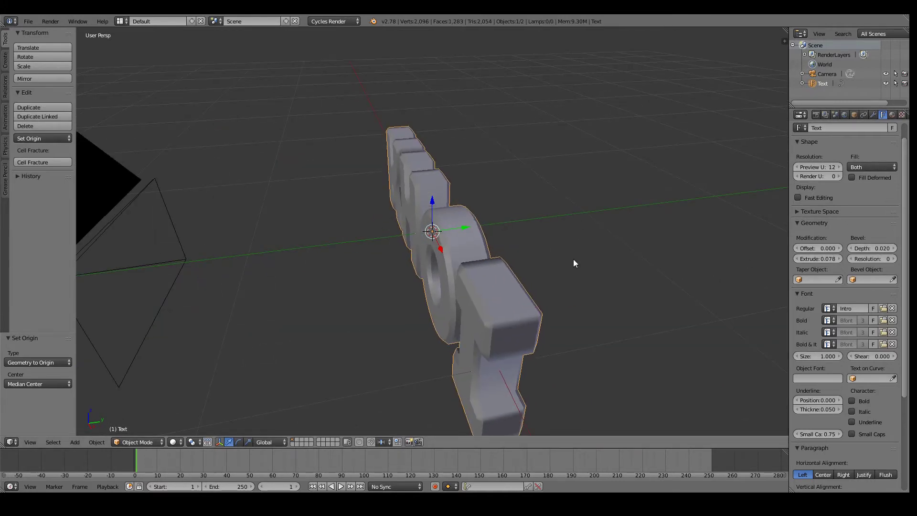
{"action": "mouse_move", "coordinate": [575, 262]}
{"action": "middle_mouse_down"}
{"action": "mouse_move", "coordinate": [612, 226]}
{"action": "mouse_move", "coordinate": [635, 231]}
{"action": "middle_mouse_up"}
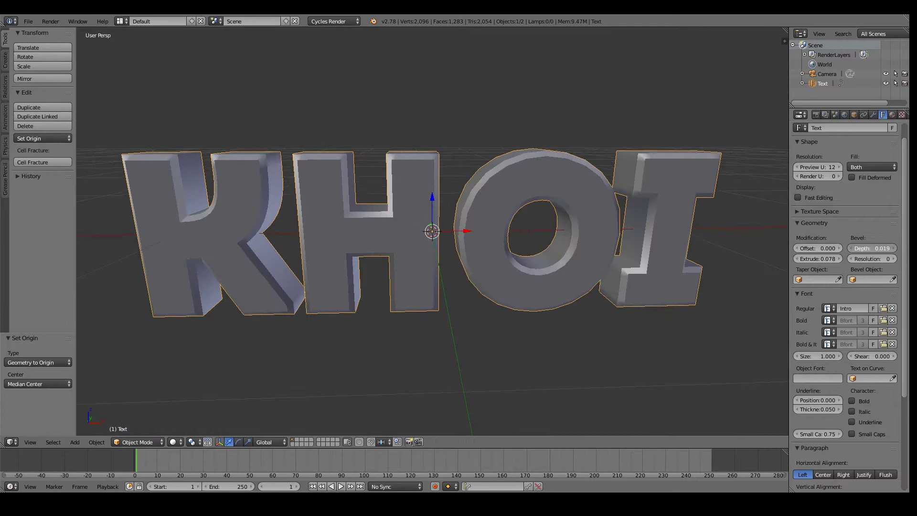
{"action": "left_click_drag", "start_coordinate": [878, 248], "coordinate": [878, 258]}
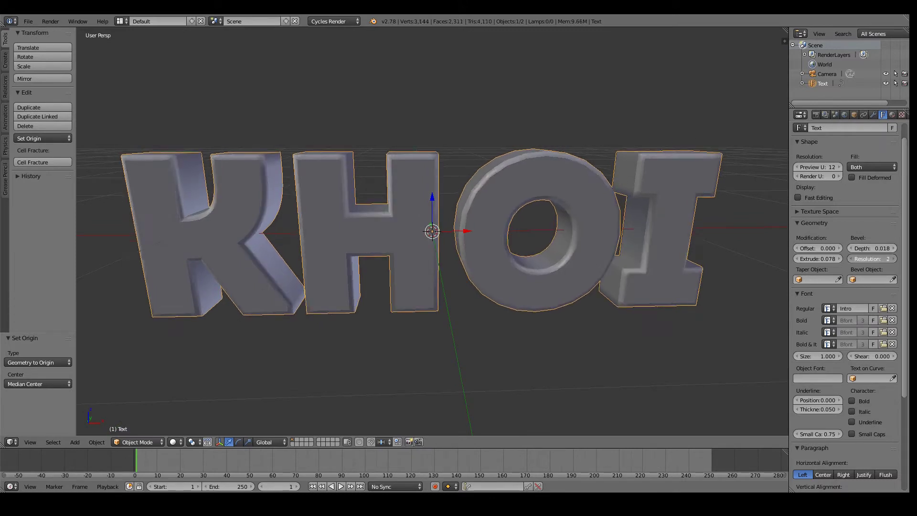
Duplicate the KHOI text object in place with Shift+D, cancelling the move.
{"action": "key", "text": "KP_0"}
{"action": "middle_click_drag", "start_coordinate": [549, 221], "coordinate": [497, 248]}
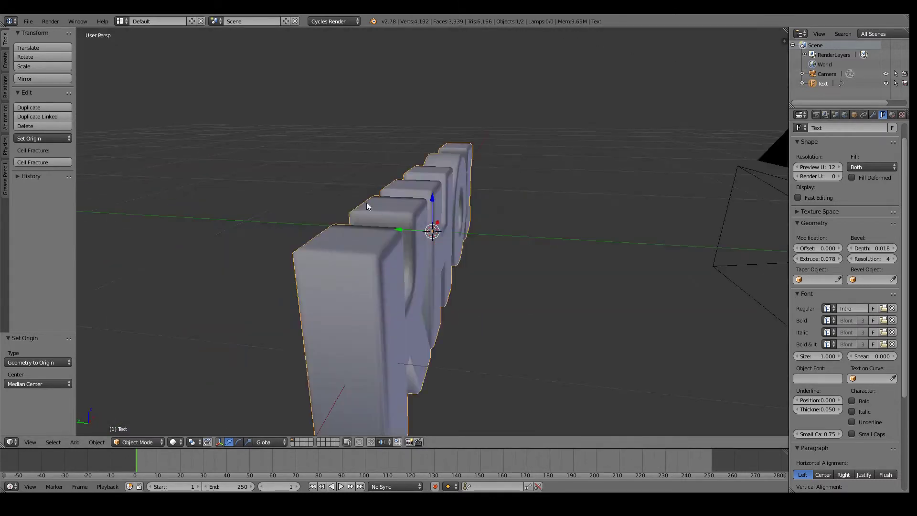
{"action": "key", "text": "shift+d"}
{"action": "key", "text": "Escape"}
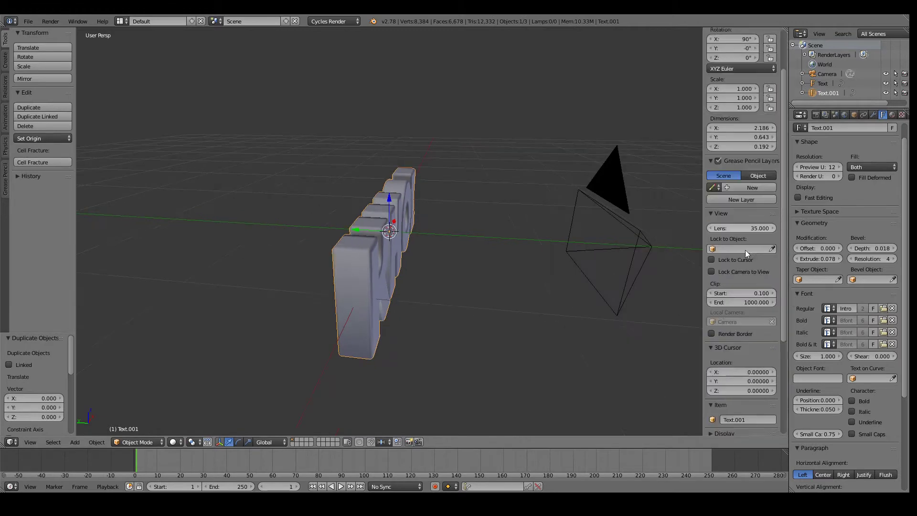
Turn on the on-screen keystroke display in the N sidebar.
{"action": "key", "text": "n"}
{"action": "left_click", "coordinate": [745, 426]}
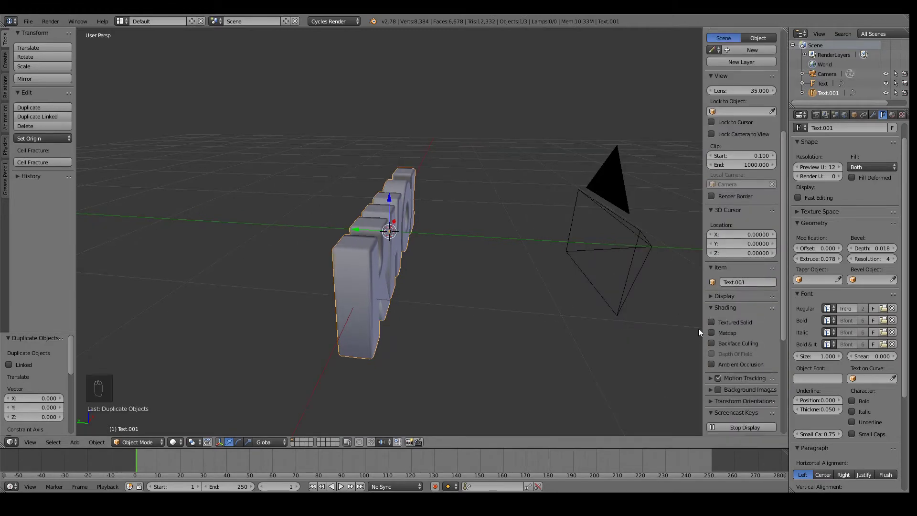
{"action": "key", "text": "n"}
Thin the duplicate to Extrude 0.065 with a 0.006 outward Offset.
{"action": "scroll", "coordinate": [512, 285], "scroll_direction": "up", "scroll_amount": 3}
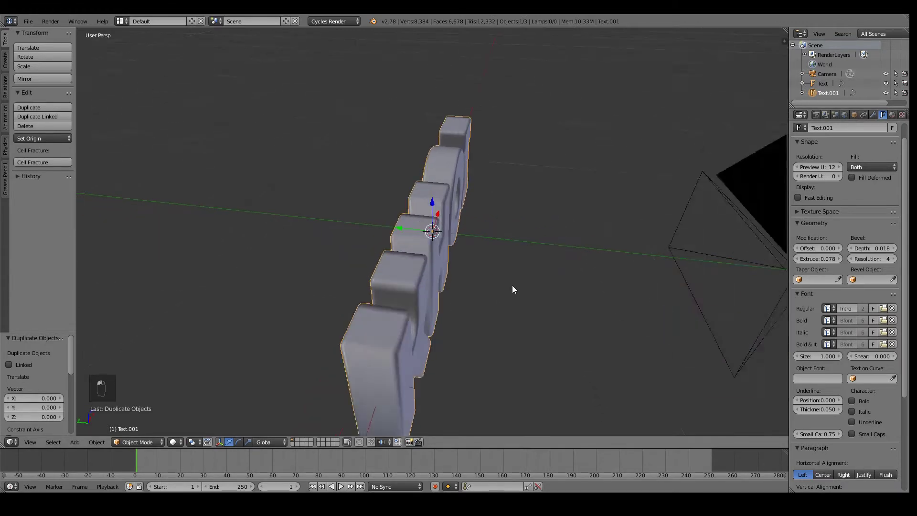
{"action": "mouse_move", "coordinate": [512, 287]}
{"action": "middle_mouse_down"}
{"action": "mouse_move", "coordinate": [492, 274]}
{"action": "mouse_move", "coordinate": [597, 260]}
{"action": "mouse_move", "coordinate": [666, 230]}
{"action": "mouse_move", "coordinate": [842, 248]}
{"action": "middle_mouse_up"}
{"action": "left_click_drag", "start_coordinate": [818, 258], "coordinate": [759, 271]}
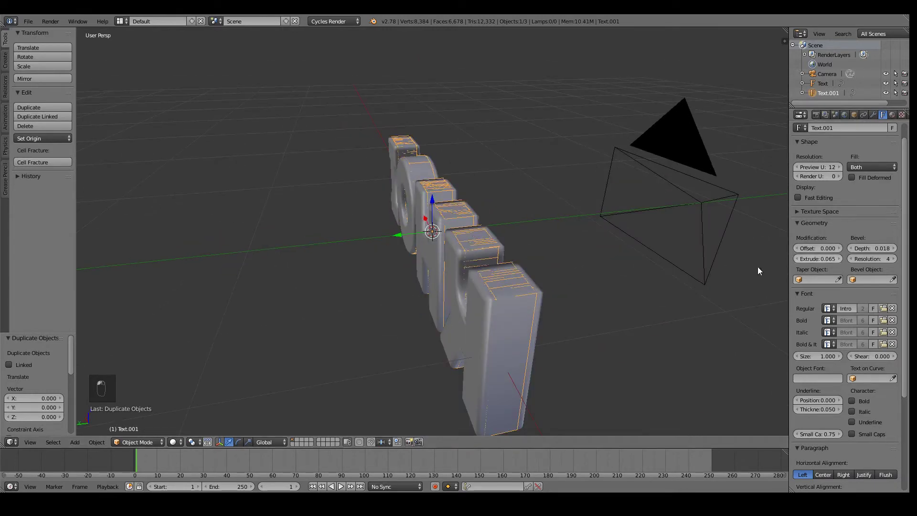
{"action": "mouse_move", "coordinate": [758, 271]}
{"action": "middle_mouse_down"}
{"action": "mouse_move", "coordinate": [629, 249]}
{"action": "mouse_move", "coordinate": [622, 232]}
{"action": "mouse_move", "coordinate": [830, 225]}
{"action": "middle_mouse_up"}
{"action": "left_click", "coordinate": [838, 250]}
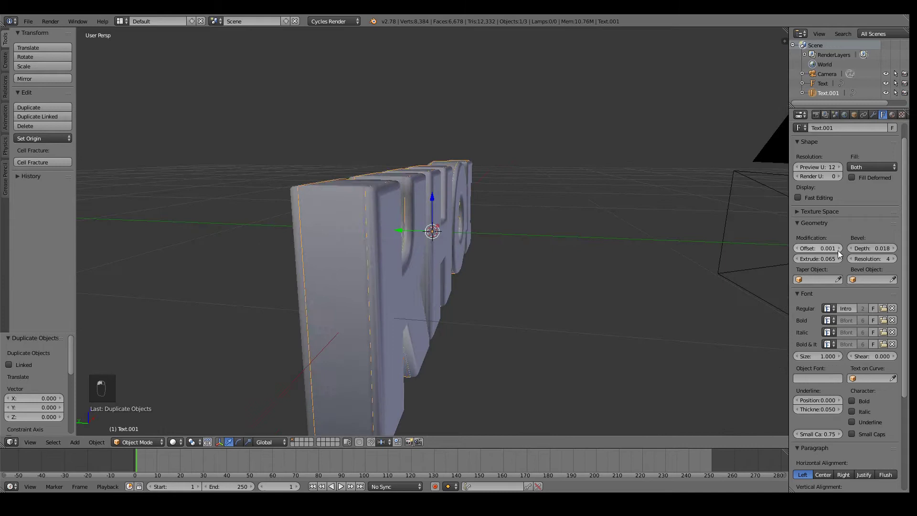
{"action": "mouse_move", "coordinate": [621, 215]}
{"action": "middle_mouse_down"}
{"action": "mouse_move", "coordinate": [520, 210]}
{"action": "mouse_move", "coordinate": [597, 204]}
{"action": "mouse_move", "coordinate": [406, 200]}
{"action": "middle_mouse_up"}
{"action": "key", "text": "KP_0"}
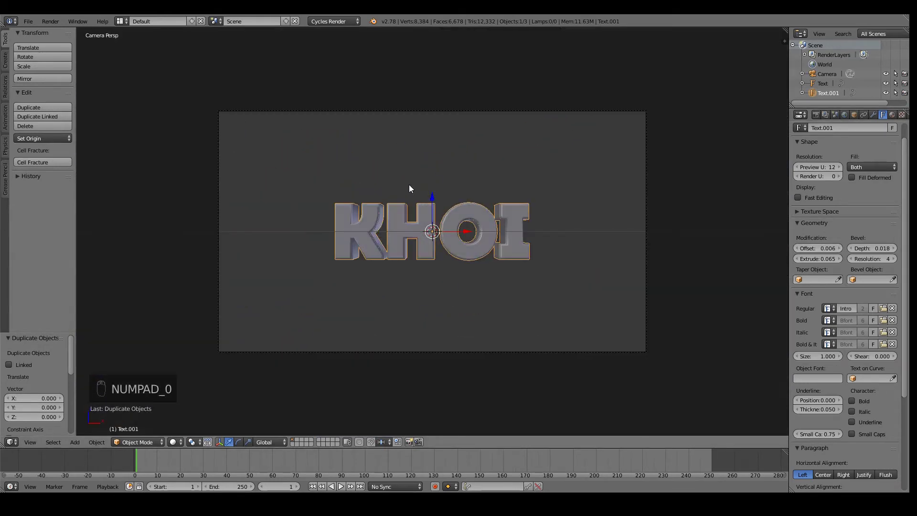
Convert both KHOI text objects to meshes with Alt+C.
{"action": "right_click", "coordinate": [466, 207]}
{"action": "scroll", "coordinate": [485, 206], "scroll_direction": "up", "scroll_amount": 3}
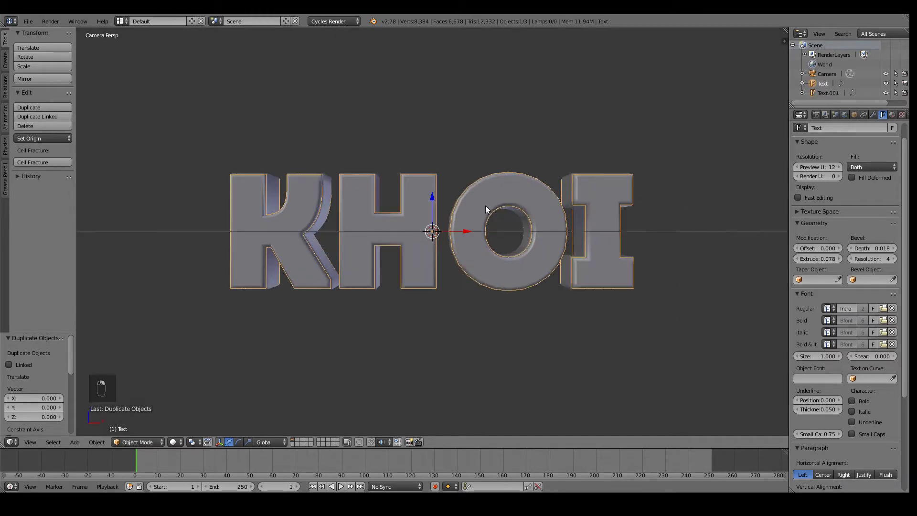
{"action": "key", "text": "alt+c"}
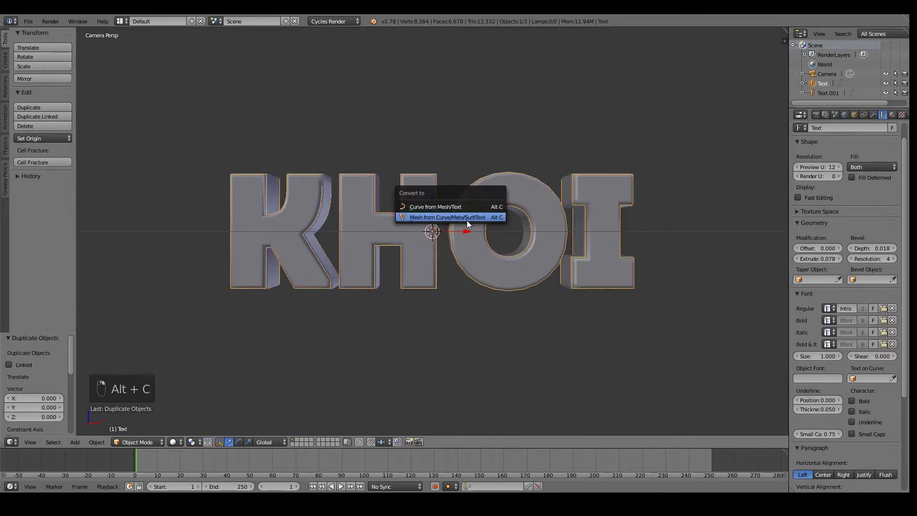
{"action": "left_click", "coordinate": [466, 218]}
{"action": "key", "text": "alt+c"}
{"action": "left_click", "coordinate": [489, 200]}
Remove doubles on both converted meshes in Edit Mode.
{"action": "key", "text": "Tab"}
{"action": "key", "text": "a"}
{"action": "key", "text": "a"}
{"action": "key", "text": "w"}
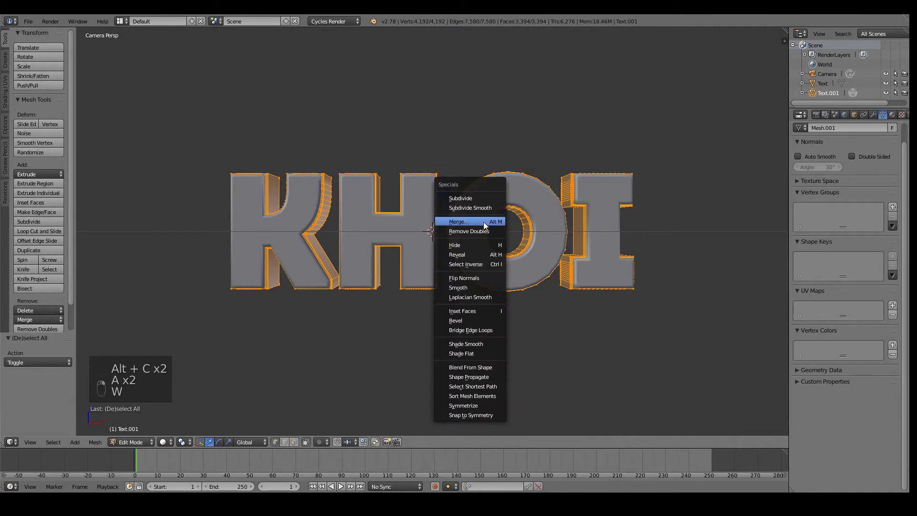
{"action": "left_click", "coordinate": [483, 213]}
{"action": "key", "text": "a"}
{"action": "key", "text": "a"}
{"action": "key", "text": "a"}
{"action": "key", "text": "w"}
{"action": "left_click", "coordinate": [491, 193]}
Separate the meshes by loose parts into individual letter objects.
{"action": "key", "text": "o"}
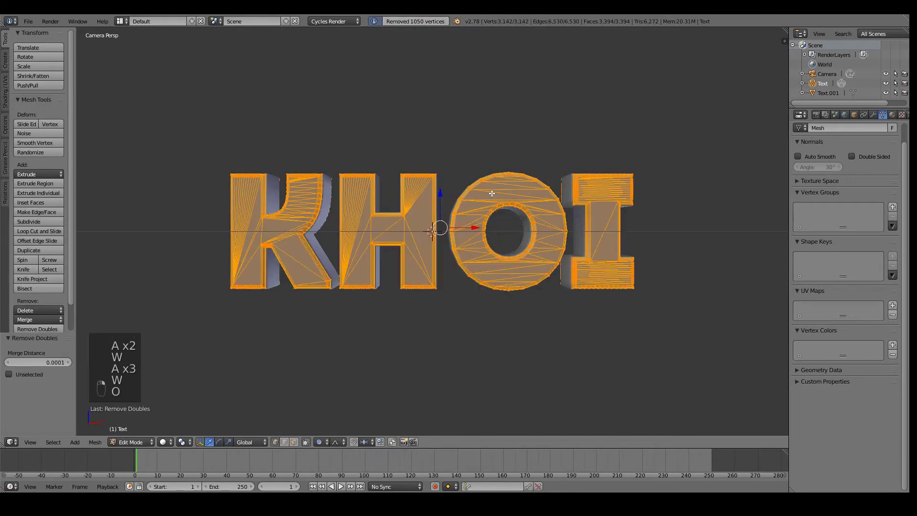
{"action": "key", "text": "p"}
{"action": "left_click", "coordinate": [487, 206]}
{"action": "key", "text": "Tab"}
{"action": "key", "text": "Tab"}
{"action": "key", "text": "p"}
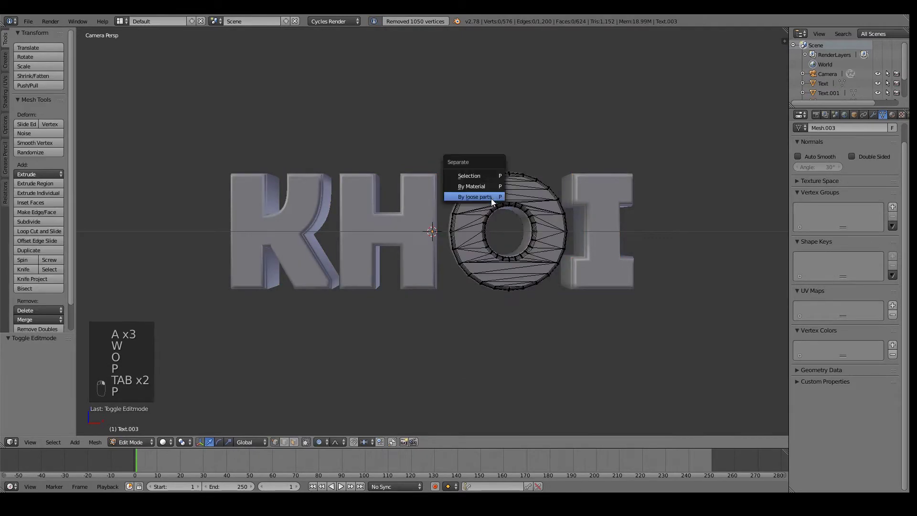
{"action": "left_click", "coordinate": [492, 200]}
{"action": "key", "text": "Tab"}
{"action": "right_click", "coordinate": [428, 202]}
{"action": "key", "text": "Tab"}
{"action": "key", "text": "p"}
{"action": "left_click", "coordinate": [420, 203]}
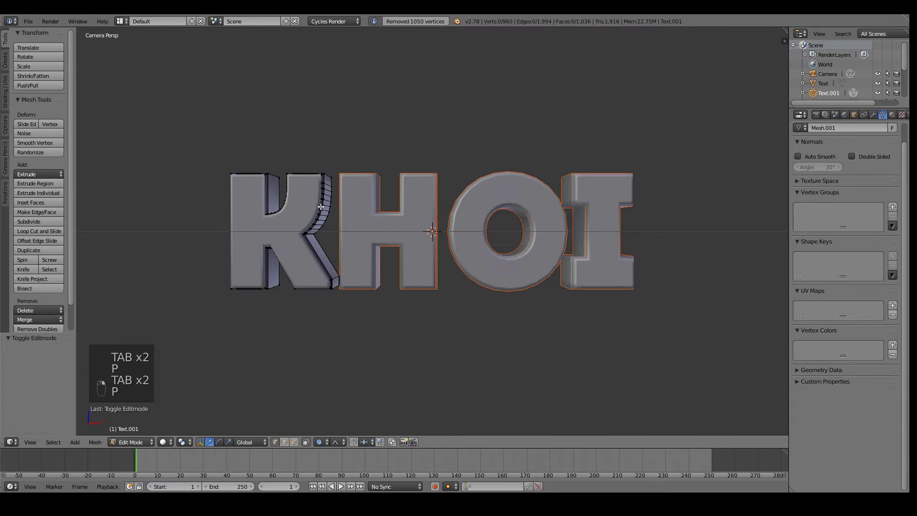
{"action": "key", "text": "Tab"}
Box-select the K, H, O and I letters and add an Edge Split modifier.
{"action": "right_click", "coordinate": [331, 213]}
{"action": "key", "text": "b"}
{"action": "key", "text": "b"}
{"action": "left_click_drag", "start_coordinate": [357, 224], "coordinate": [440, 291]}
{"action": "key", "text": "b"}
{"action": "left_click_drag", "start_coordinate": [458, 158], "coordinate": [640, 296]}
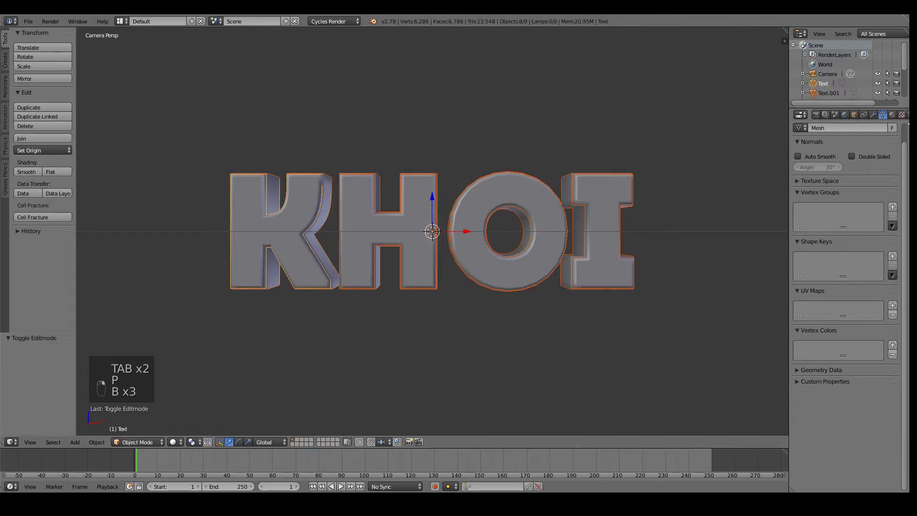
{"action": "left_click", "coordinate": [873, 114]}
{"action": "left_click", "coordinate": [856, 147]}
{"action": "left_click", "coordinate": [716, 221]}
Assign the existing Material and link it to all selected letters with Ctrl+L.
{"action": "left_click", "coordinate": [891, 115]}
{"action": "left_click", "coordinate": [804, 177]}
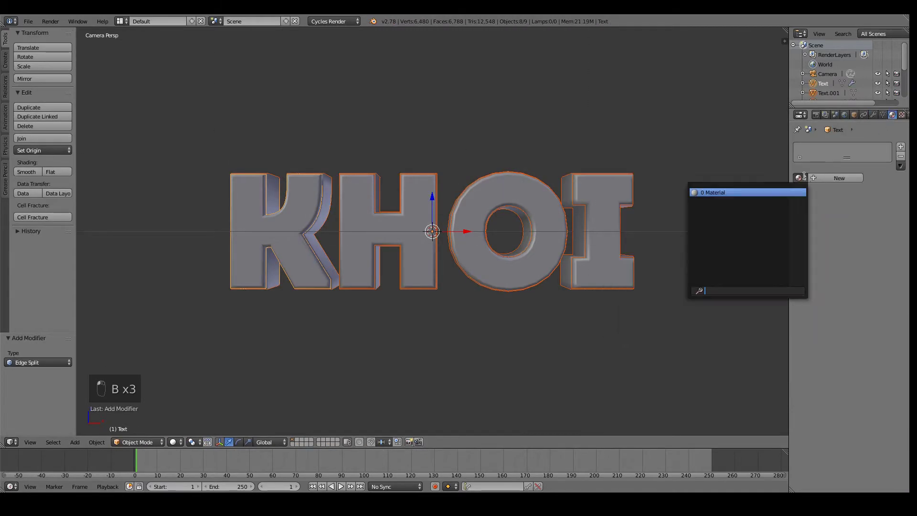
{"action": "left_click", "coordinate": [755, 193]}
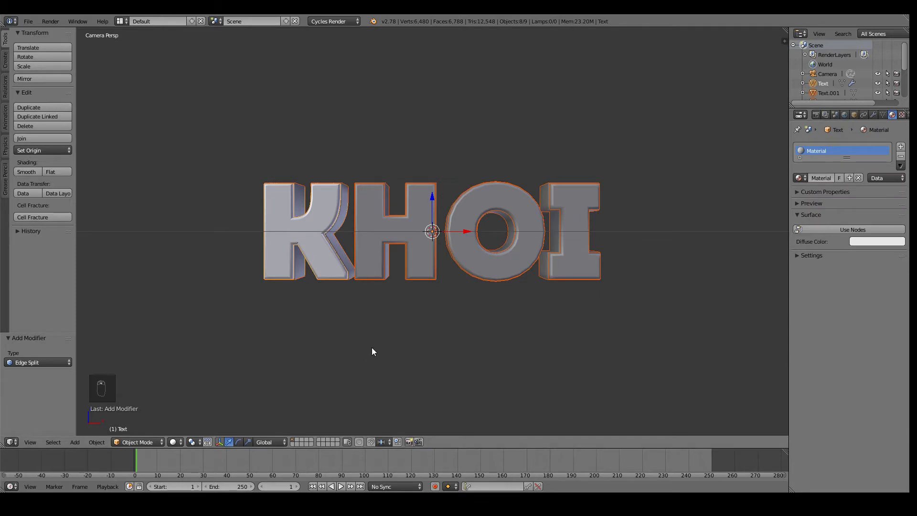
{"action": "key", "text": "ctrl+l"}
{"action": "left_click", "coordinate": [361, 359]}
{"action": "scroll", "coordinate": [382, 253], "scroll_direction": "down", "scroll_amount": 4}
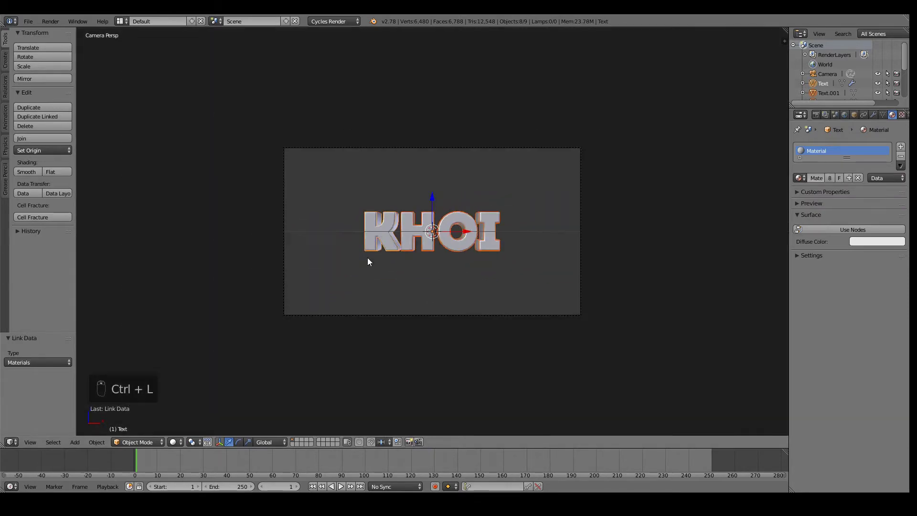
{"action": "scroll", "coordinate": [334, 286], "scroll_direction": "up", "scroll_amount": 3}
Split the viewport and turn the lower area into a Node Editor.
{"action": "left_click_drag", "start_coordinate": [9, 448], "coordinate": [19, 210]}
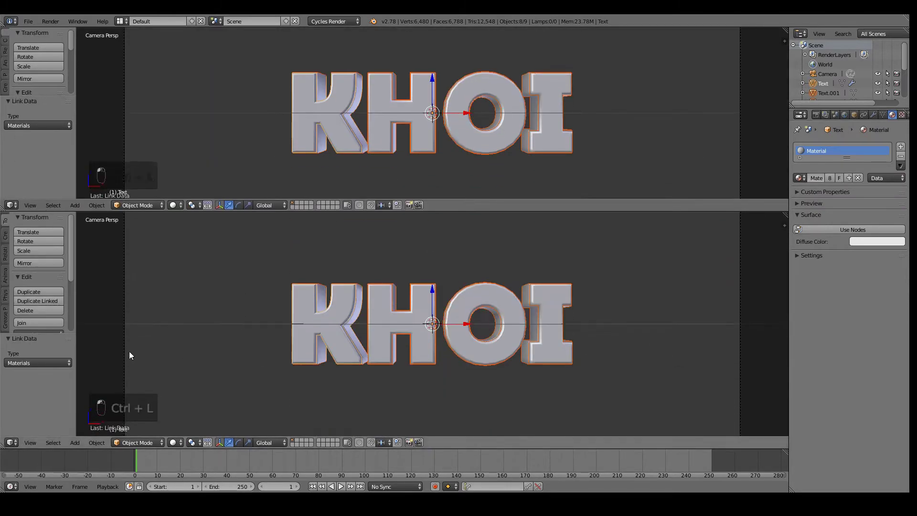
{"action": "left_click", "coordinate": [12, 442]}
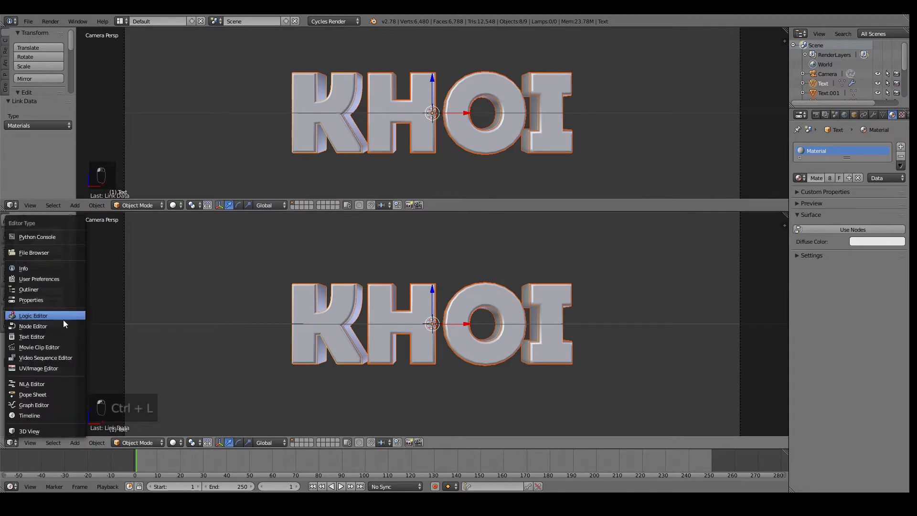
{"action": "left_click", "coordinate": [57, 326]}
{"action": "left_click_drag", "start_coordinate": [393, 211], "coordinate": [393, 346]}
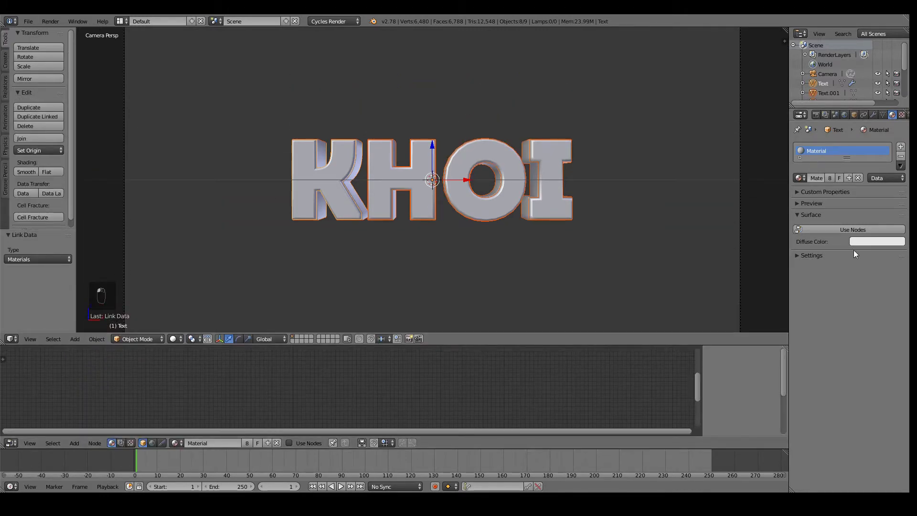
{"action": "left_click_drag", "start_coordinate": [677, 345], "coordinate": [707, 260]}
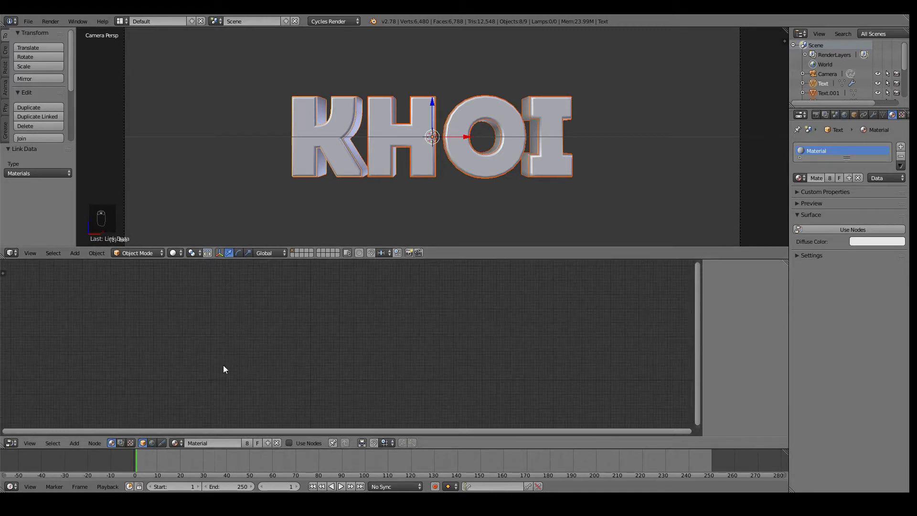
Enable world Use Nodes and move the Background and World Output nodes to the centre.
{"action": "left_click", "coordinate": [151, 443]}
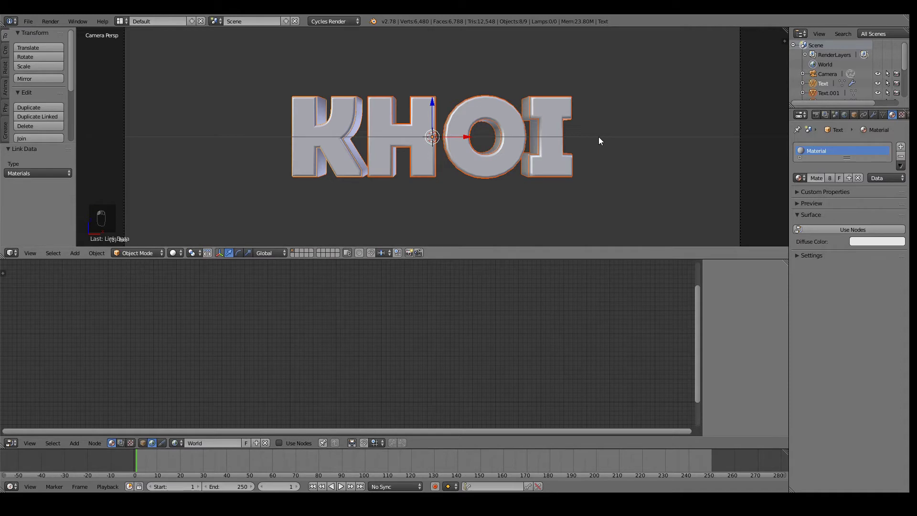
{"action": "left_click", "coordinate": [286, 445]}
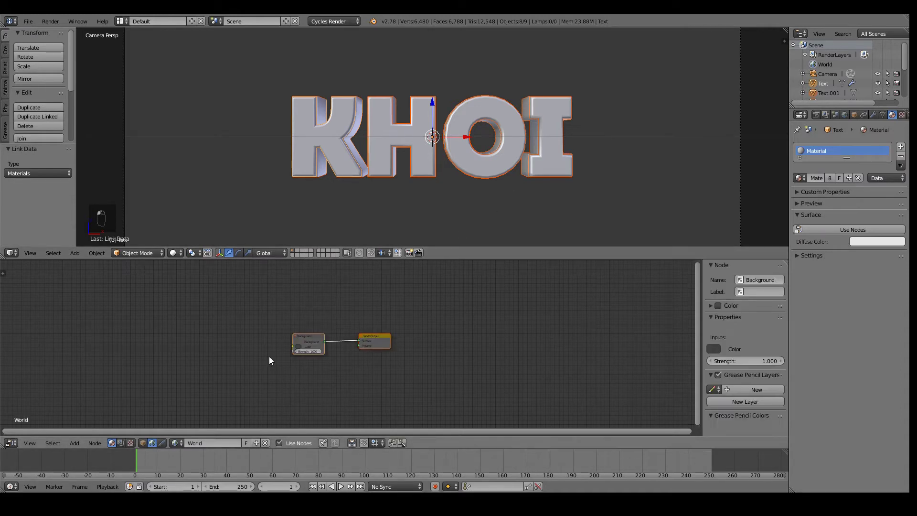
{"action": "left_click", "coordinate": [264, 327]}
{"action": "key", "text": "g"}
{"action": "left_click_drag", "start_coordinate": [254, 329], "coordinate": [437, 340]}
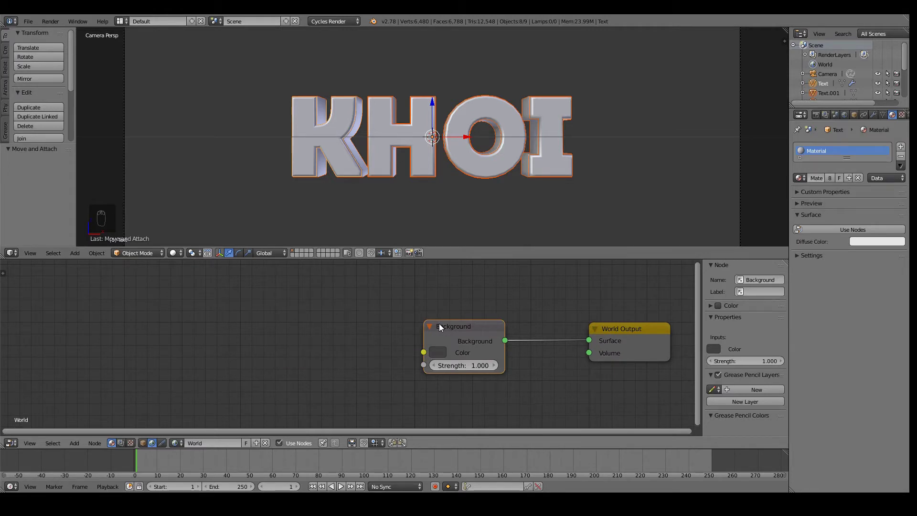
{"action": "scroll", "coordinate": [440, 323], "scroll_direction": "down", "scroll_amount": 2}
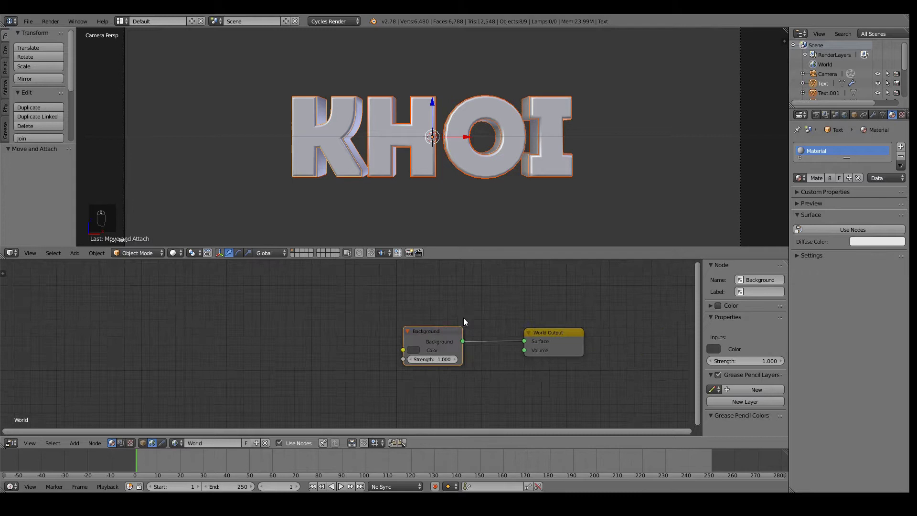
{"action": "key", "text": "g"}
{"action": "left_click", "coordinate": [442, 331]}
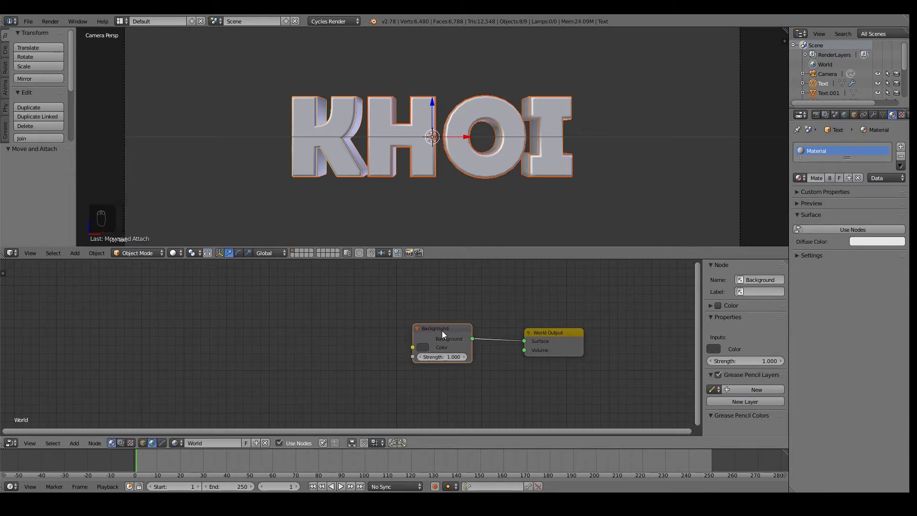
Add Texture Coordinate and Mapping nodes with Ctrl+T, deleting the extra texture node.
{"action": "key", "text": "ctrl+t"}
{"action": "scroll", "coordinate": [410, 324], "scroll_direction": "down", "scroll_amount": 2}
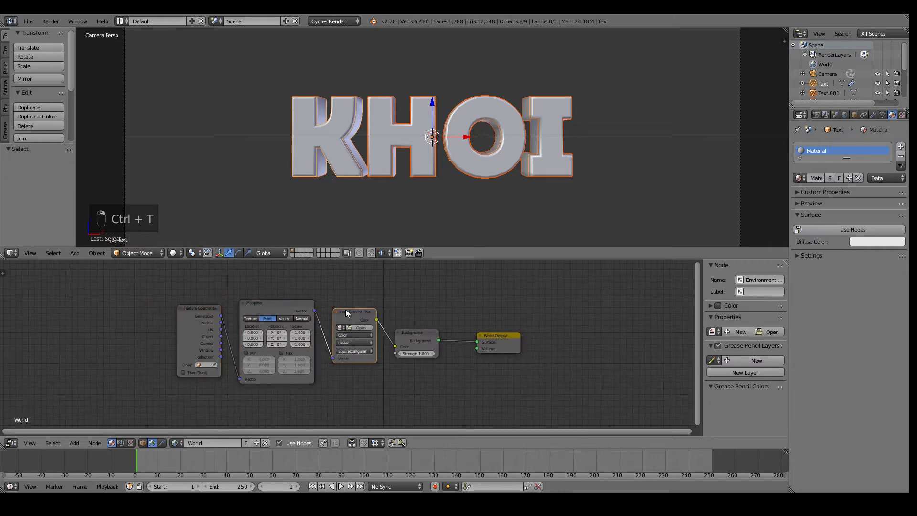
{"action": "key", "text": "x"}
Add a Wave Texture node fed by Mapping and shift the three texture nodes left.
{"action": "key", "text": "shift+a"}
{"action": "left_click", "coordinate": [348, 310]}
{"action": "type", "text": "wave"}
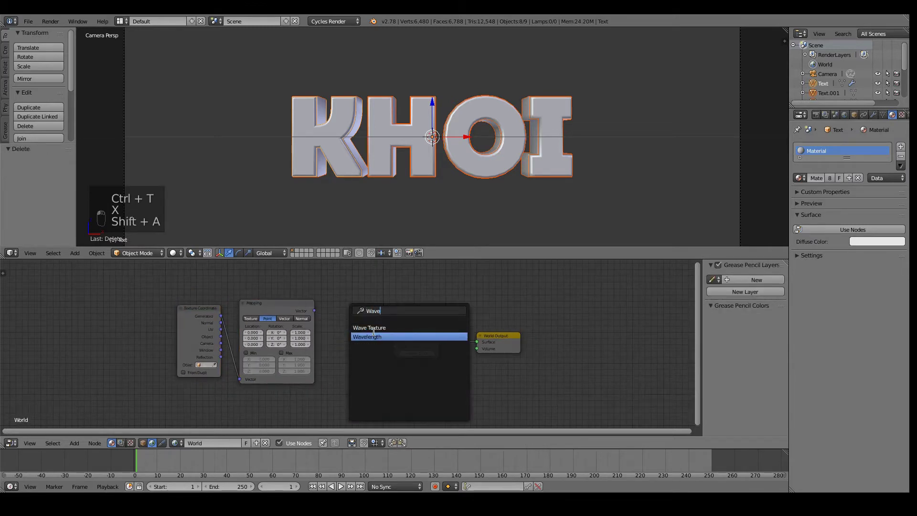
{"action": "key", "text": "Return"}
{"action": "left_click", "coordinate": [335, 308]}
{"action": "left_click_drag", "start_coordinate": [314, 310], "coordinate": [336, 347]}
{"action": "key", "text": "g"}
{"action": "left_click", "coordinate": [359, 291]}
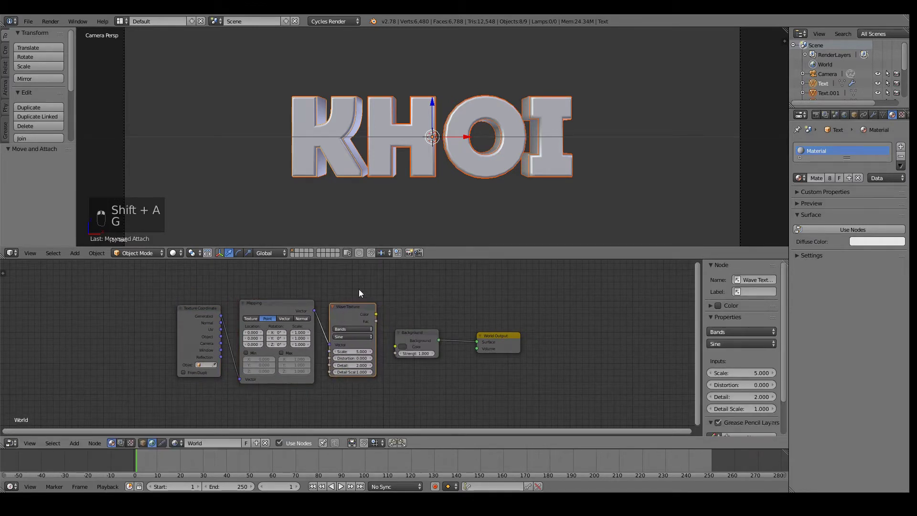
{"action": "key", "text": "b"}
{"action": "left_click_drag", "start_coordinate": [359, 289], "coordinate": [172, 383]}
{"action": "key", "text": "g"}
{"action": "key", "text": "g"}
{"action": "left_click", "coordinate": [339, 325]}
{"action": "scroll", "coordinate": [354, 318], "scroll_direction": "up", "scroll_amount": 3}
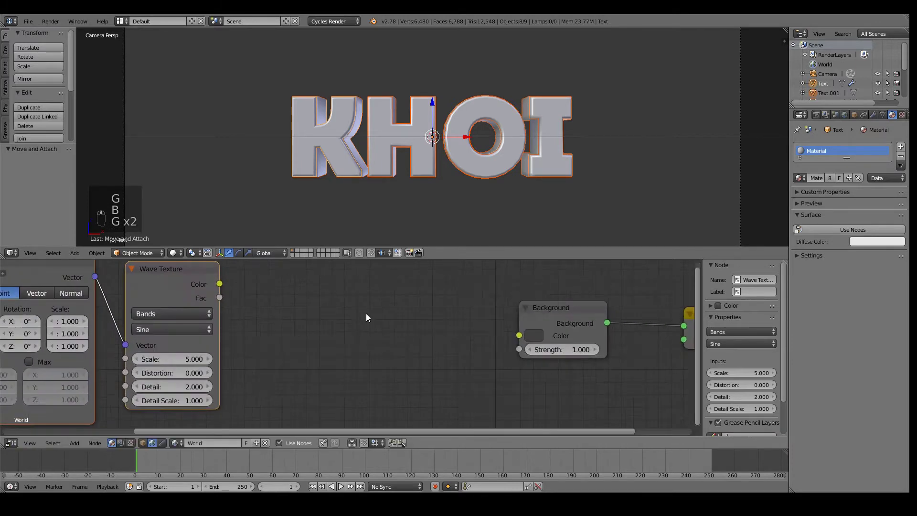
{"action": "scroll", "coordinate": [321, 308], "scroll_direction": "down", "scroll_amount": 2}
Add an RGB Curves node after the Wave Texture.
{"action": "key", "text": "shift+a"}
{"action": "left_click", "coordinate": [315, 307]}
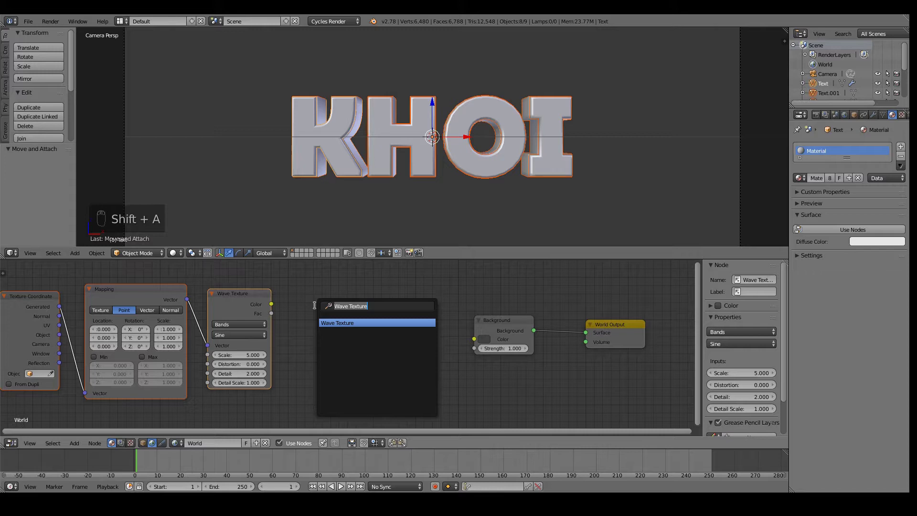
{"action": "scroll", "coordinate": [336, 285], "scroll_direction": "up", "scroll_amount": 2}
{"action": "key", "text": "shift+a"}
{"action": "left_click", "coordinate": [336, 284]}
{"action": "type", "text": "R"}
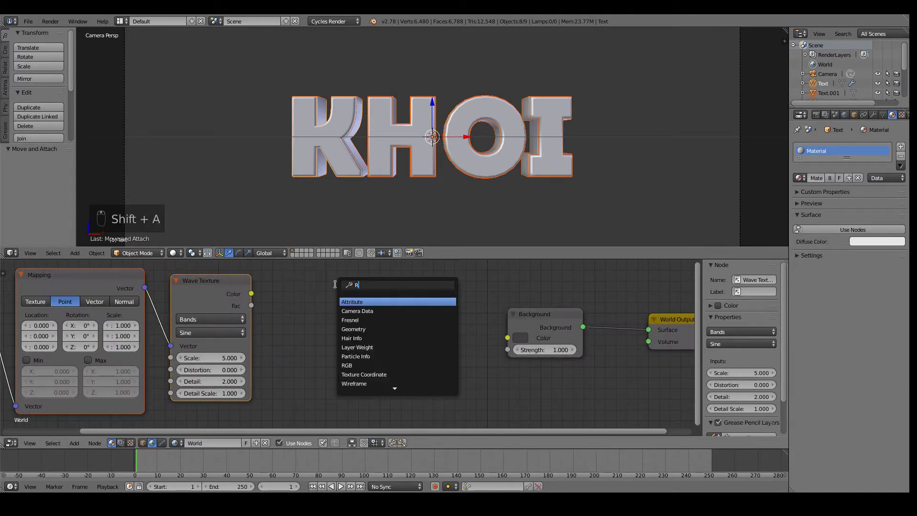
{"action": "type", "text": "GB"}
{"action": "left_click", "coordinate": [370, 324]}
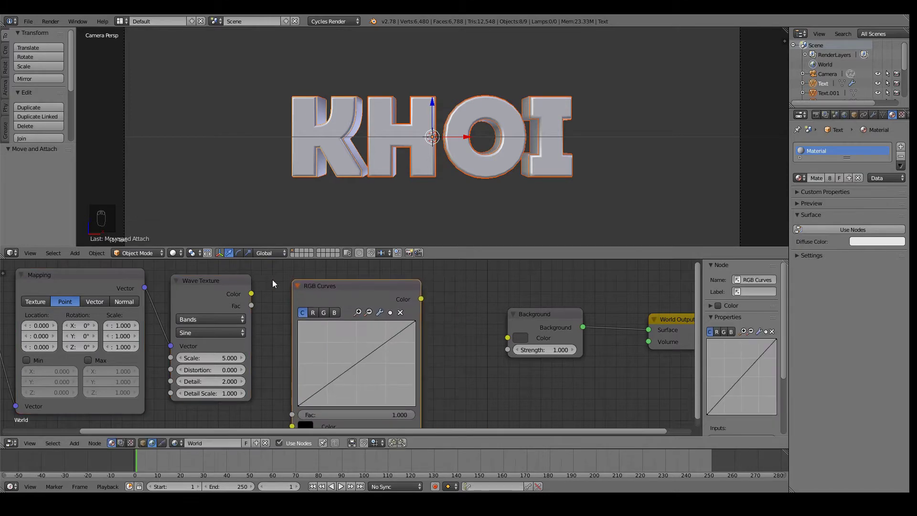
{"action": "key", "text": "g"}
{"action": "left_click", "coordinate": [448, 311]}
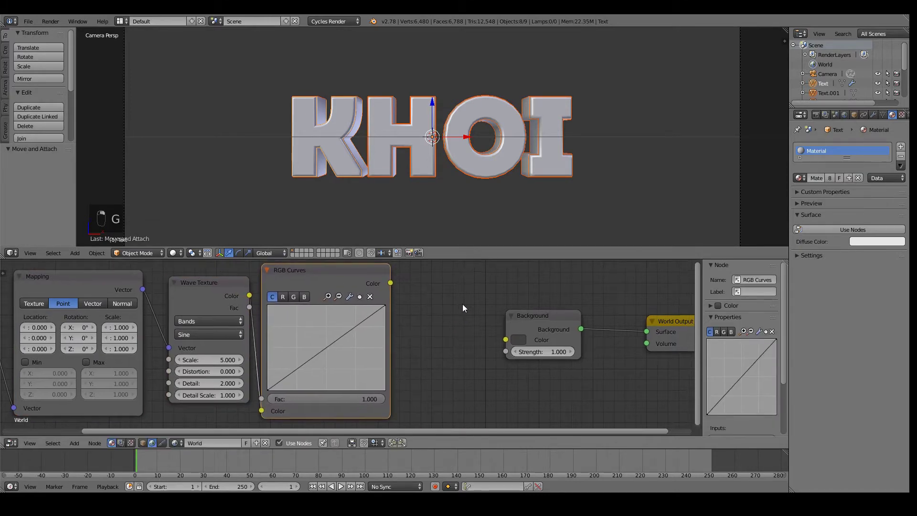
Insert a Bright/Contrast node between RGB Curves and Background.
{"action": "key", "text": "shift+a"}
{"action": "type", "text": "bright"}
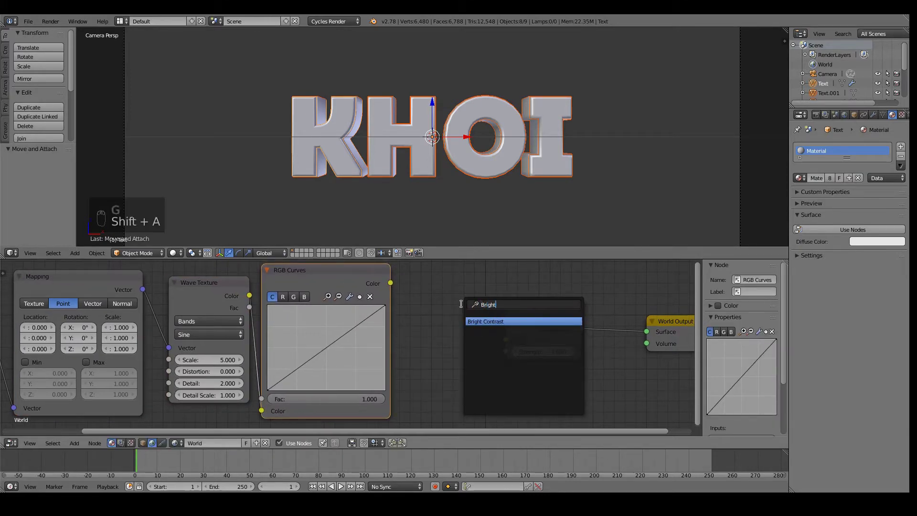
{"action": "key", "text": "Return"}
{"action": "left_click", "coordinate": [451, 309]}
{"action": "key", "text": "g"}
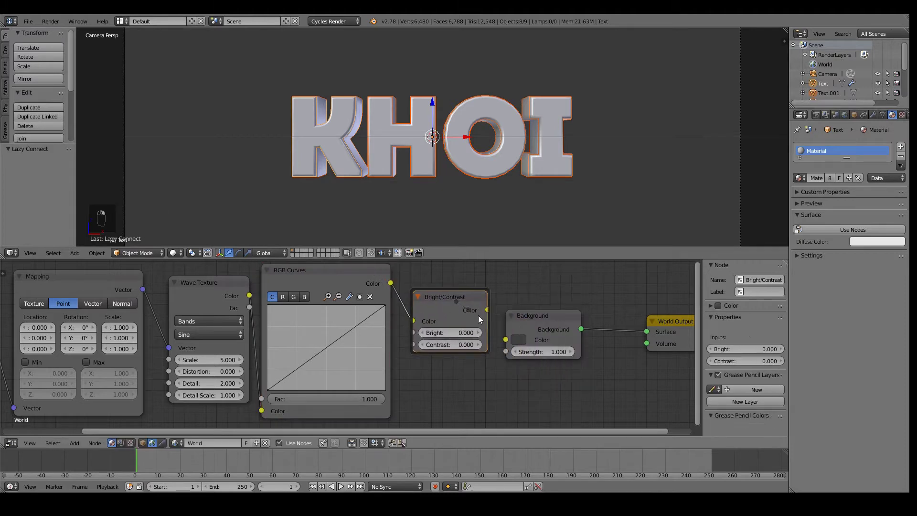
{"action": "left_click", "coordinate": [441, 295]}
{"action": "scroll", "coordinate": [441, 295], "scroll_direction": "down", "scroll_amount": 1}
Nudge the RGB Curves node into place and select the Bright/Contrast node.
{"action": "left_click", "coordinate": [338, 297]}
{"action": "key", "text": "g"}
{"action": "scroll", "coordinate": [203, 294], "scroll_direction": "down", "scroll_amount": 2}
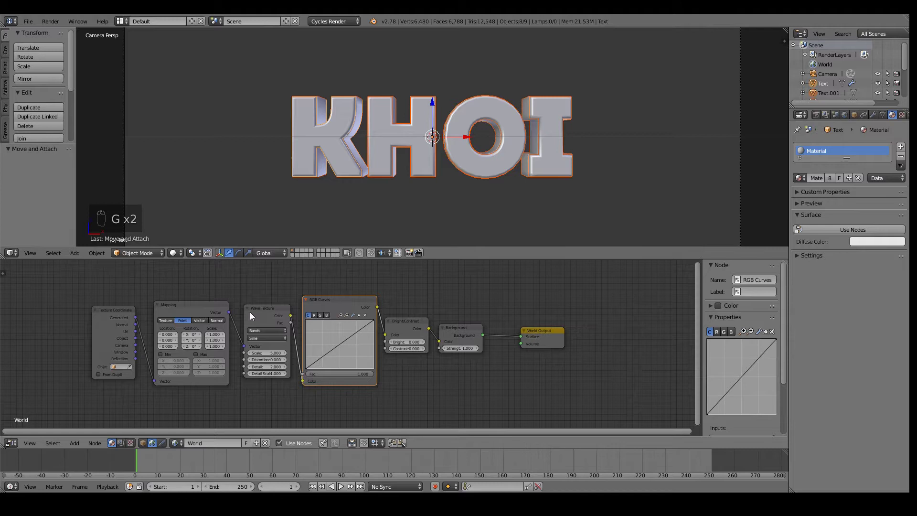
{"action": "scroll", "coordinate": [277, 345], "scroll_direction": "up", "scroll_amount": 2}
{"action": "scroll", "coordinate": [310, 330], "scroll_direction": "down", "scroll_amount": 2}
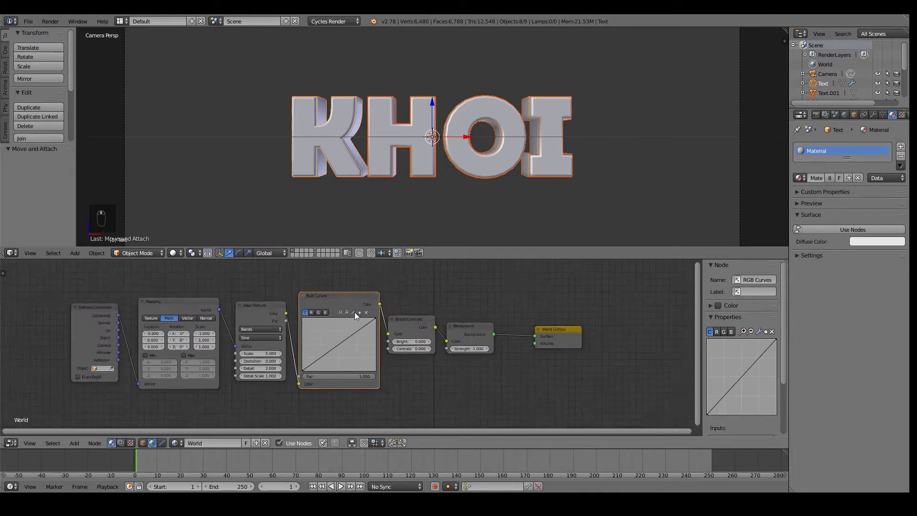
{"action": "scroll", "coordinate": [216, 289], "scroll_direction": "up", "scroll_amount": 2}
{"action": "left_click", "coordinate": [216, 290]}
{"action": "left_click_drag", "start_coordinate": [318, 284], "coordinate": [316, 289]}
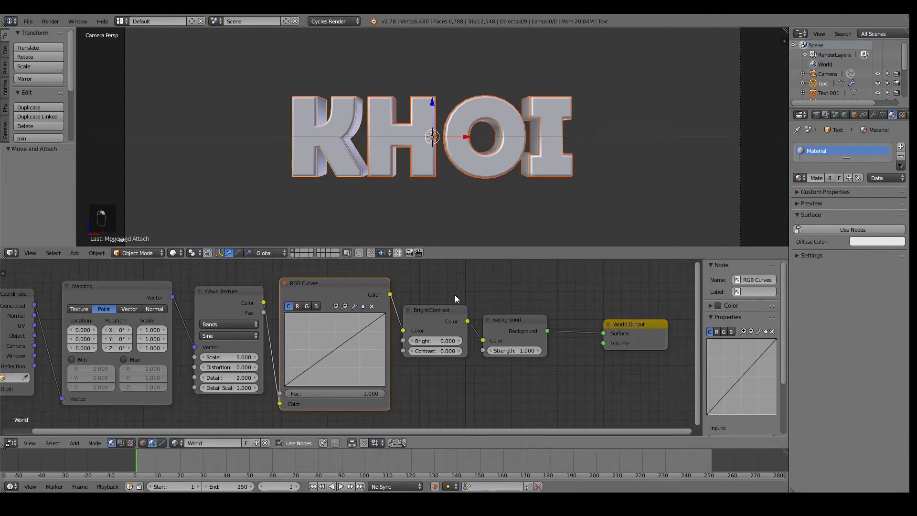
{"action": "left_click", "coordinate": [433, 310]}
Preview the scene in Rendered shading, then return to Solid.
{"action": "left_click", "coordinate": [172, 253]}
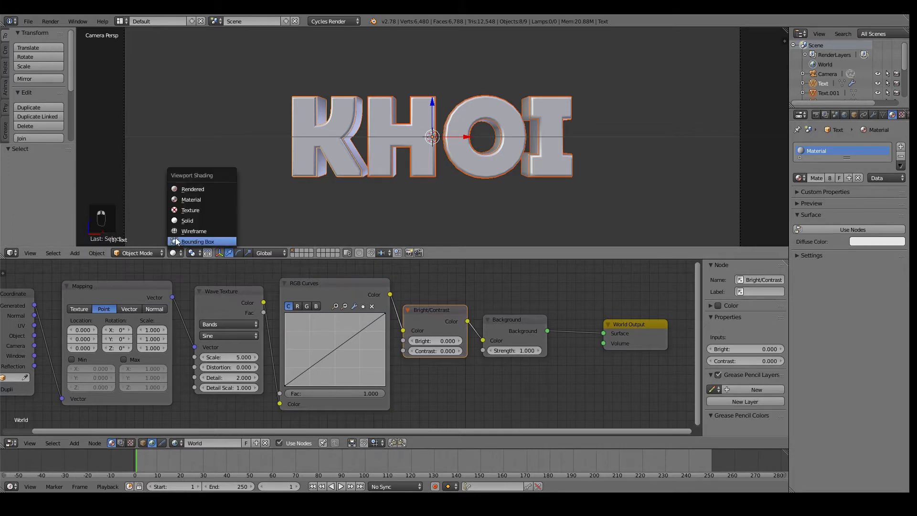
{"action": "left_click", "coordinate": [191, 188]}
{"action": "left_click", "coordinate": [172, 253]}
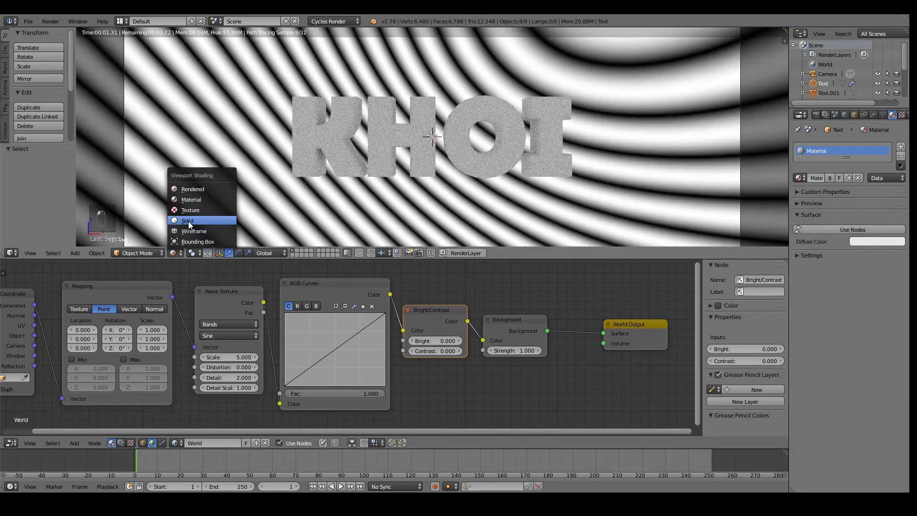
{"action": "left_click", "coordinate": [188, 222]}
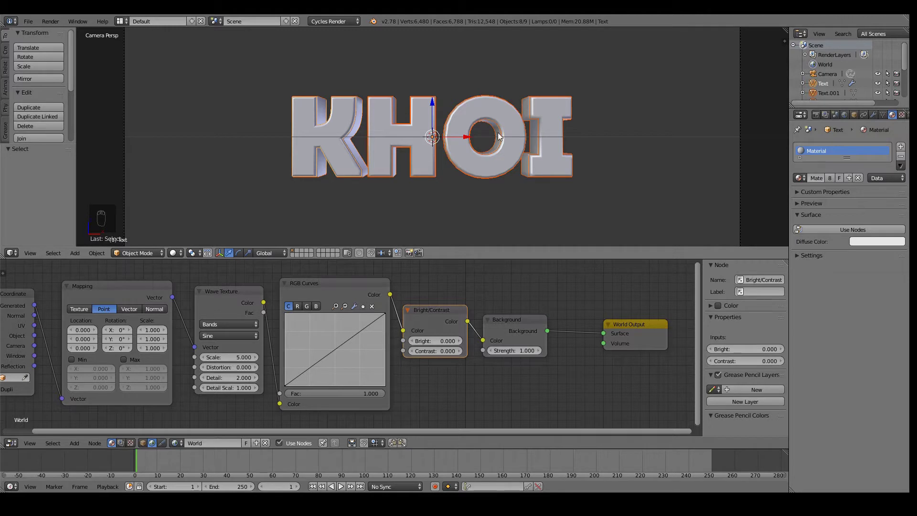
Edit the Render samples under Sampling in the Render properties, then collapse the panel.
{"action": "left_click", "coordinate": [816, 115]}
{"action": "scroll", "coordinate": [841, 172], "scroll_direction": "down", "scroll_amount": 2}
{"action": "left_click", "coordinate": [826, 378]}
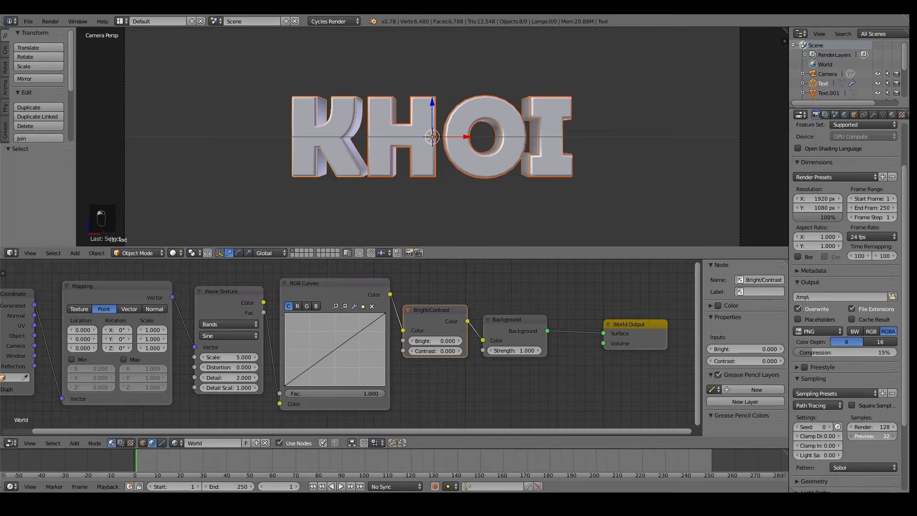
{"action": "left_click", "coordinate": [874, 426]}
{"action": "left_click", "coordinate": [827, 377]}
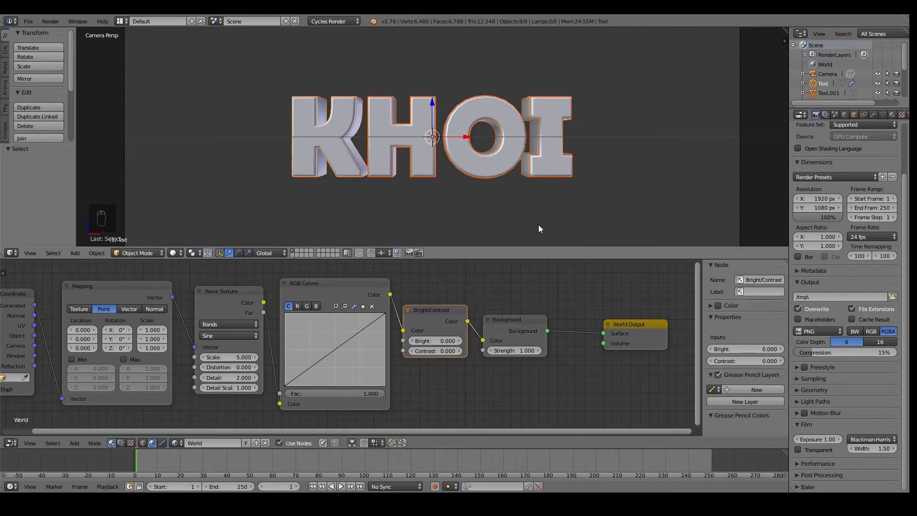
{"action": "scroll", "coordinate": [539, 228], "scroll_direction": "up", "scroll_amount": 1}
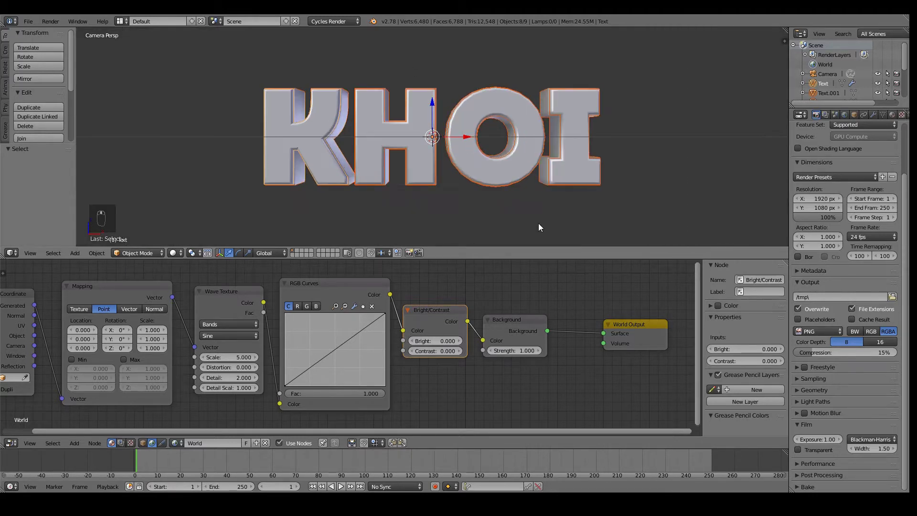
{"action": "scroll", "coordinate": [332, 296], "scroll_direction": "down", "scroll_amount": 1}
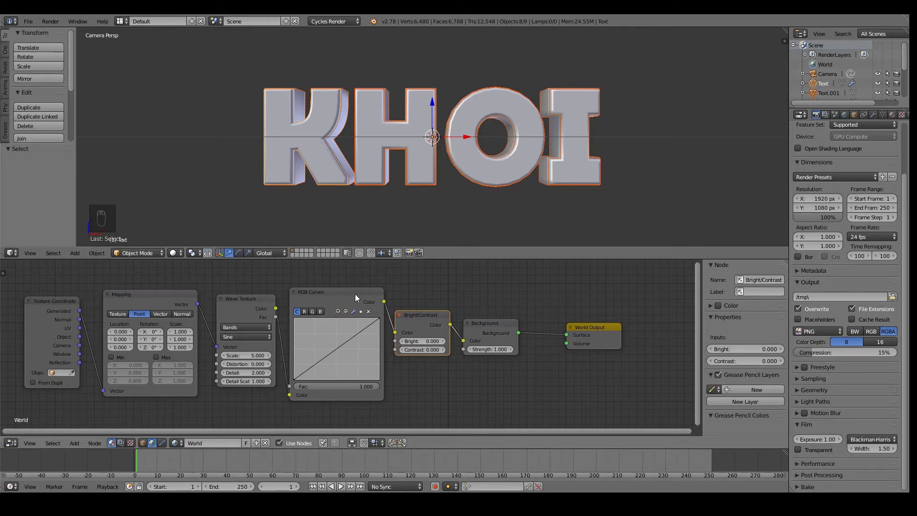
Set the Wave Texture scale to 0.6 and switch the viewport to rendered shading.
{"action": "scroll", "coordinate": [361, 329], "scroll_direction": "up", "scroll_amount": 2}
{"action": "middle_click_drag", "start_coordinate": [361, 329], "coordinate": [535, 329]}
{"action": "left_click", "coordinate": [492, 365]}
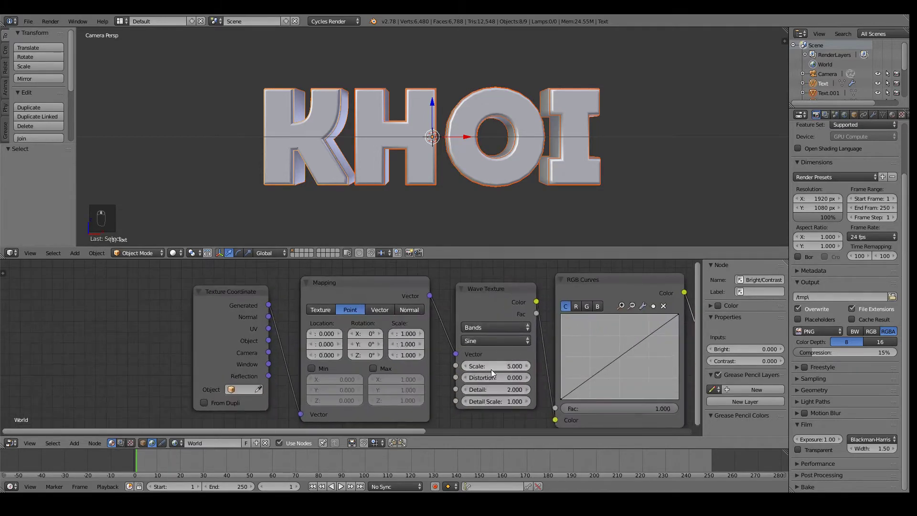
{"action": "type", "text": "0.6"}
{"action": "key", "text": "Return"}
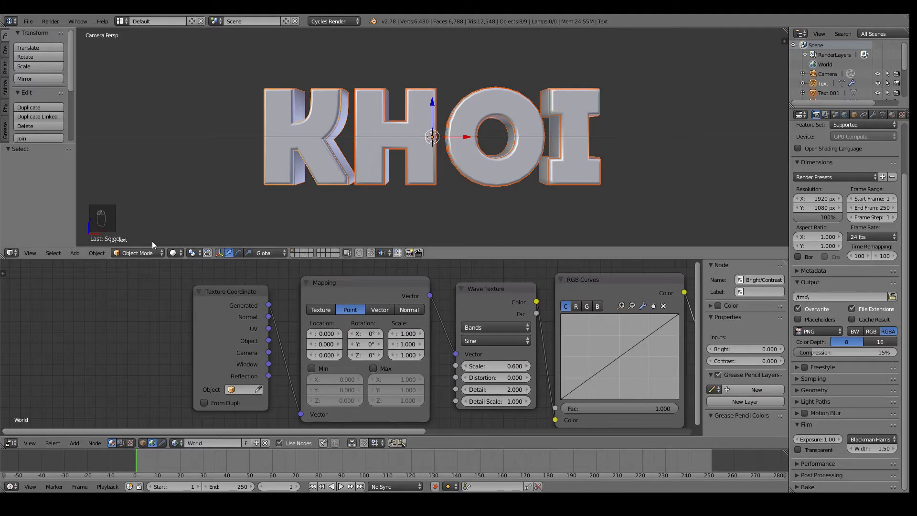
{"action": "left_click", "coordinate": [175, 253]}
{"action": "left_click", "coordinate": [198, 191]}
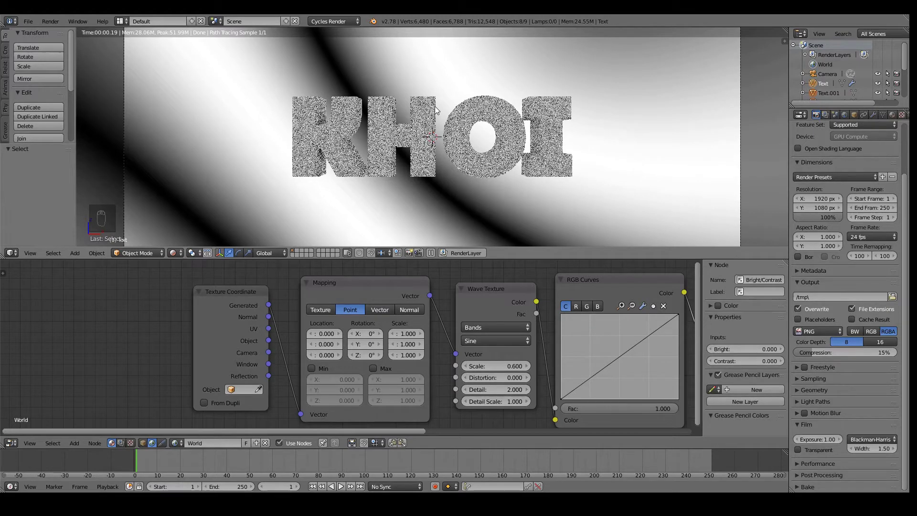
Set all three Mapping scale values to 0.8 and the Y rotation to 23°.
{"action": "scroll", "coordinate": [416, 334], "scroll_direction": "up", "scroll_amount": 1}
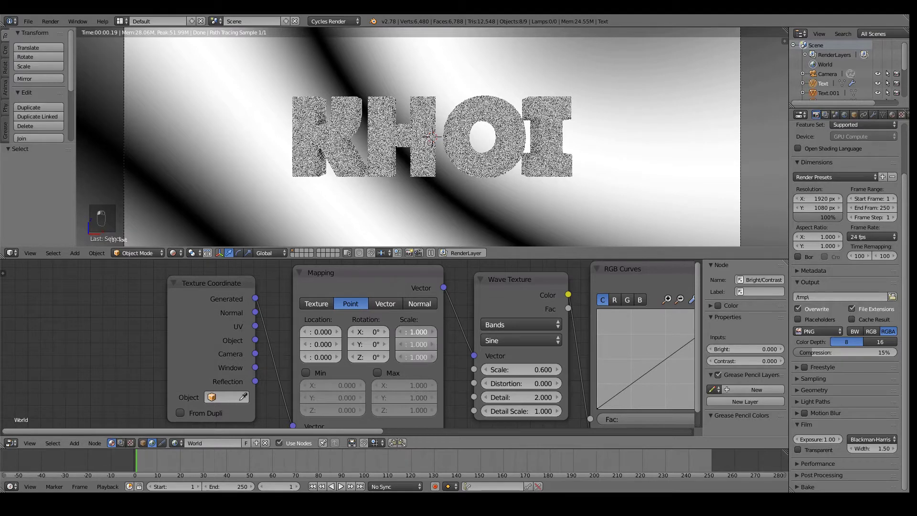
{"action": "left_click_drag", "start_coordinate": [416, 357], "coordinate": [419, 324]}
{"action": "type", "text": ".8"}
{"action": "key", "text": "Return"}
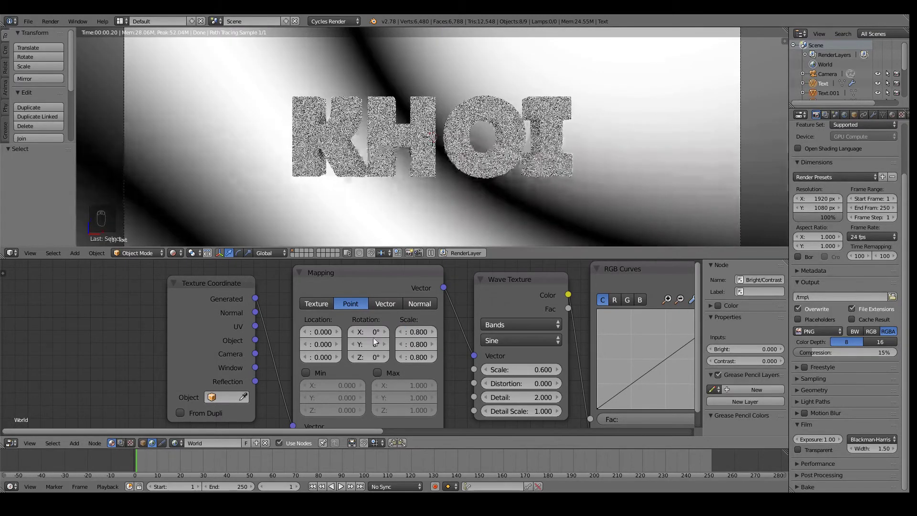
{"action": "left_click", "coordinate": [374, 340]}
{"action": "type", "text": "23"}
{"action": "key", "text": "Return"}
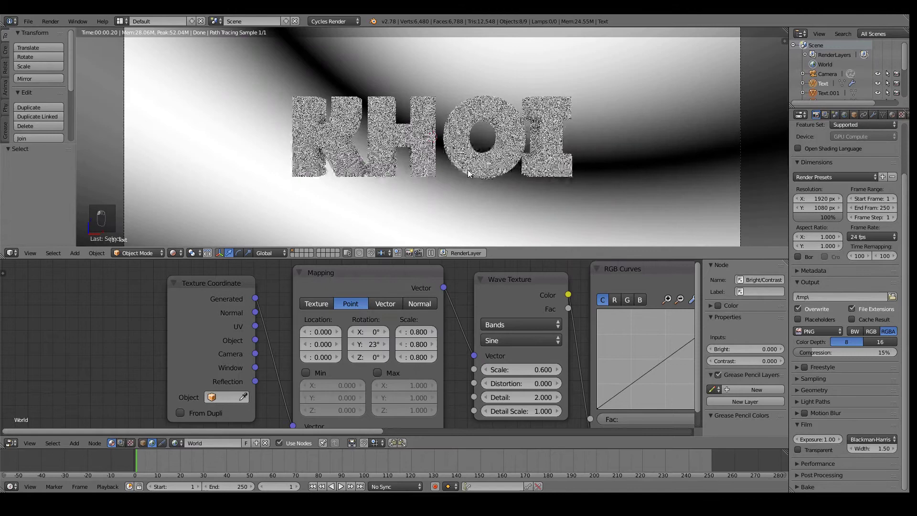
{"action": "scroll", "coordinate": [468, 172], "scroll_direction": "down", "scroll_amount": 1}
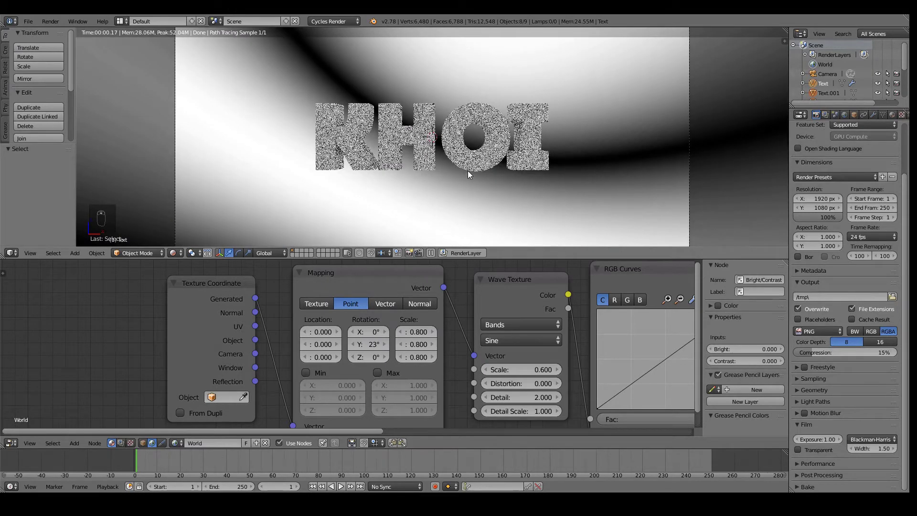
{"action": "scroll", "coordinate": [477, 171], "scroll_direction": "down", "scroll_amount": 1}
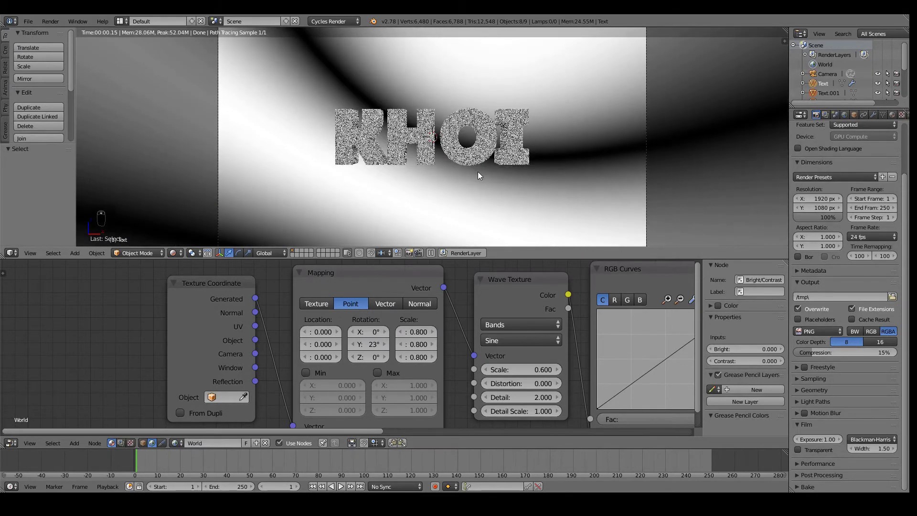
{"action": "scroll", "coordinate": [473, 268], "scroll_direction": "down", "scroll_amount": 2}
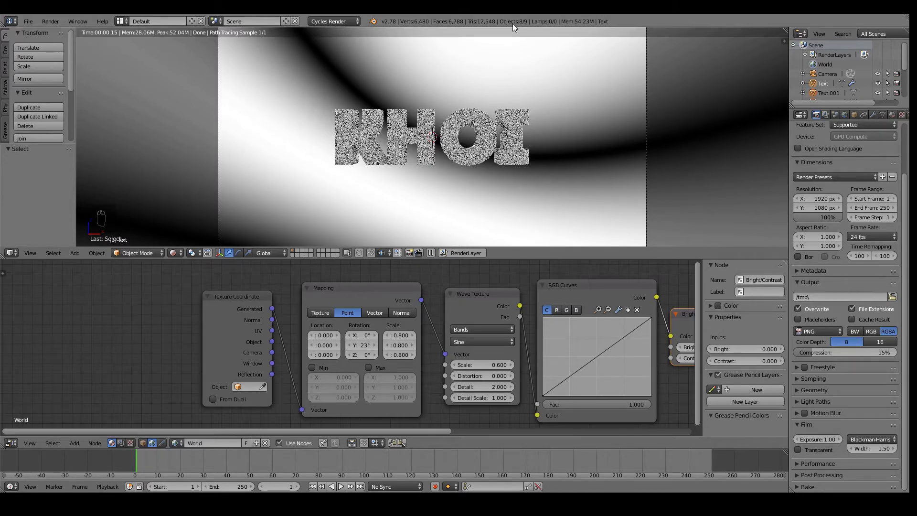
Set the Bright/Contrast node's Bright value to 0.2.
{"action": "scroll", "coordinate": [407, 335], "scroll_direction": "down", "scroll_amount": 3}
{"action": "scroll", "coordinate": [407, 335], "scroll_direction": "up", "scroll_amount": 3}
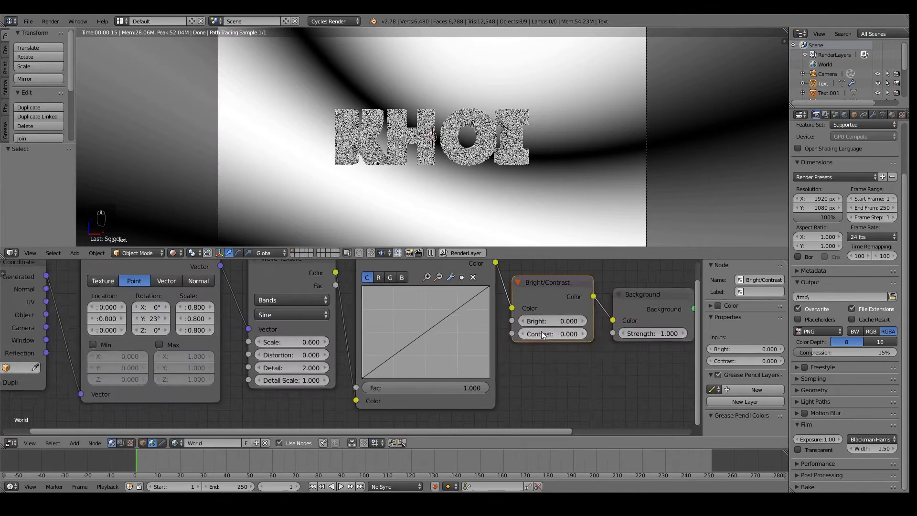
{"action": "scroll", "coordinate": [407, 334], "scroll_direction": "up", "scroll_amount": 1}
{"action": "left_click", "coordinate": [407, 335]}
{"action": "type", "text": "0.2"}
{"action": "key", "text": "Return"}
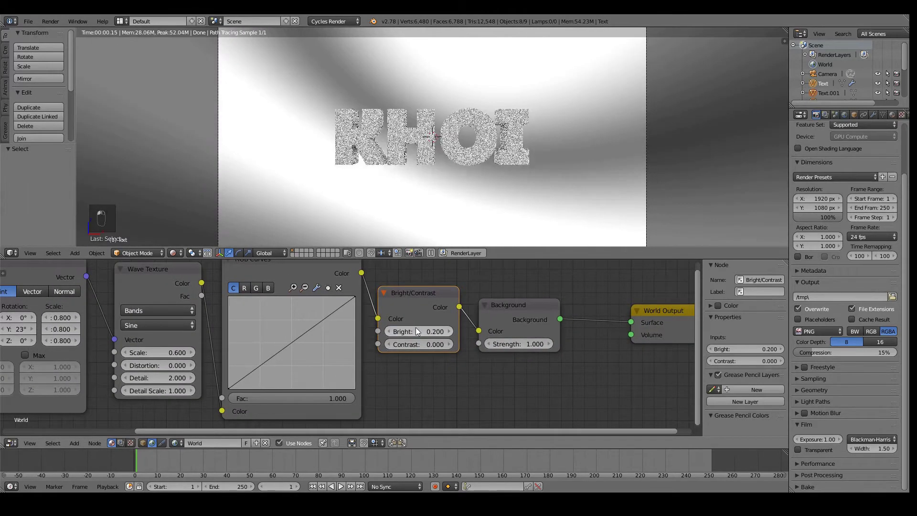
Set the Background node strength to 2.1.
{"action": "scroll", "coordinate": [446, 300], "scroll_direction": "down", "scroll_amount": 1}
{"action": "key", "text": "g"}
{"action": "left_click", "coordinate": [395, 325]}
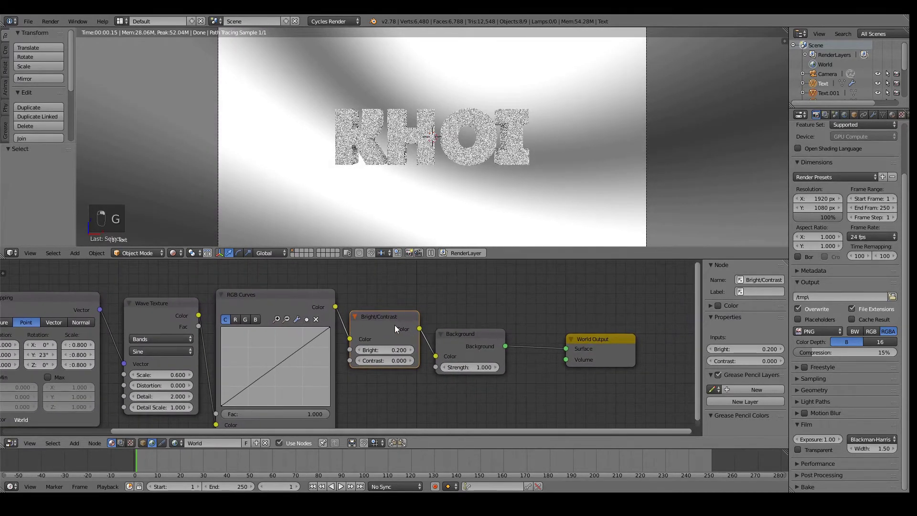
{"action": "type", "text": "2.1"}
{"action": "key", "text": "Return"}
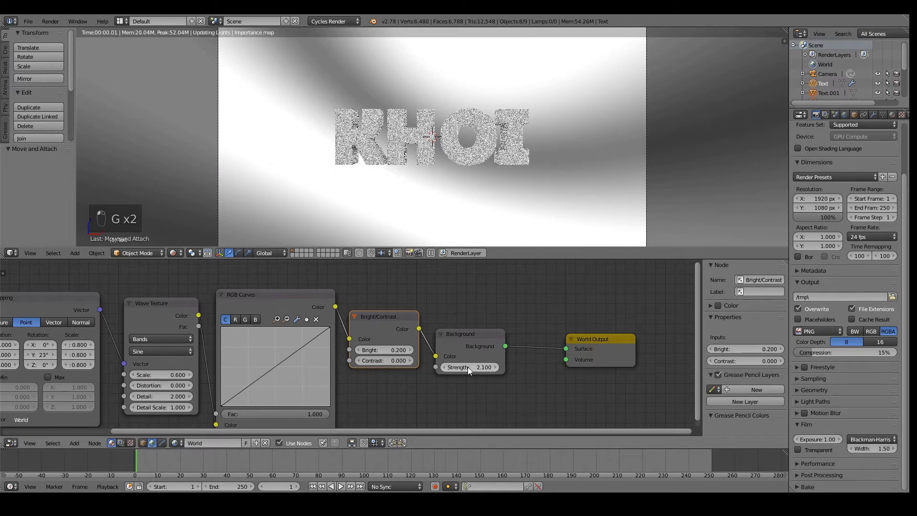
{"action": "left_click", "coordinate": [471, 332]}
{"action": "key", "text": "g"}
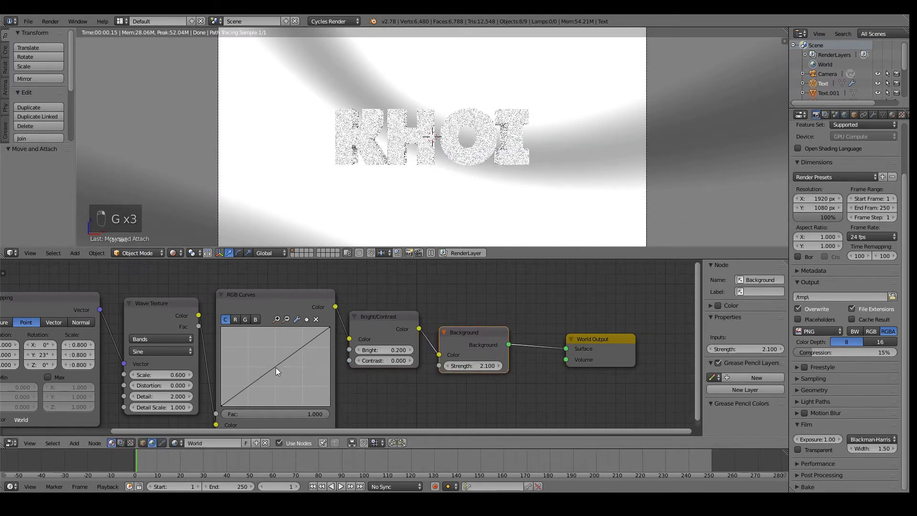
Bow the RGB colour curve downward with a new point and save the file.
{"action": "left_click_drag", "start_coordinate": [276, 368], "coordinate": [282, 374]}
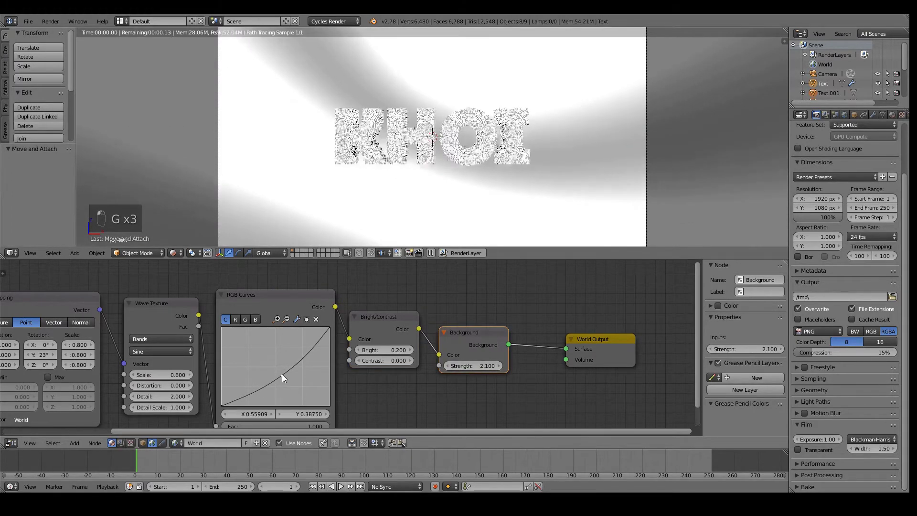
{"action": "left_click_drag", "start_coordinate": [282, 374], "coordinate": [283, 379]}
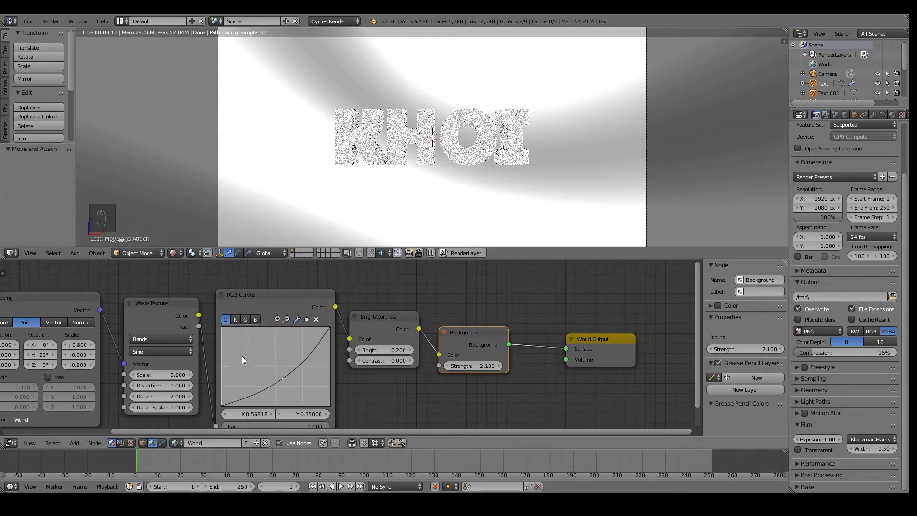
{"action": "middle_click_drag", "start_coordinate": [242, 359], "coordinate": [309, 334]}
{"action": "key", "text": "ctrl+s"}
Raise the Wave Texture distortion to 2.3, keeping detail at 2.0.
{"action": "middle_click_drag", "start_coordinate": [432, 327], "coordinate": [504, 332]}
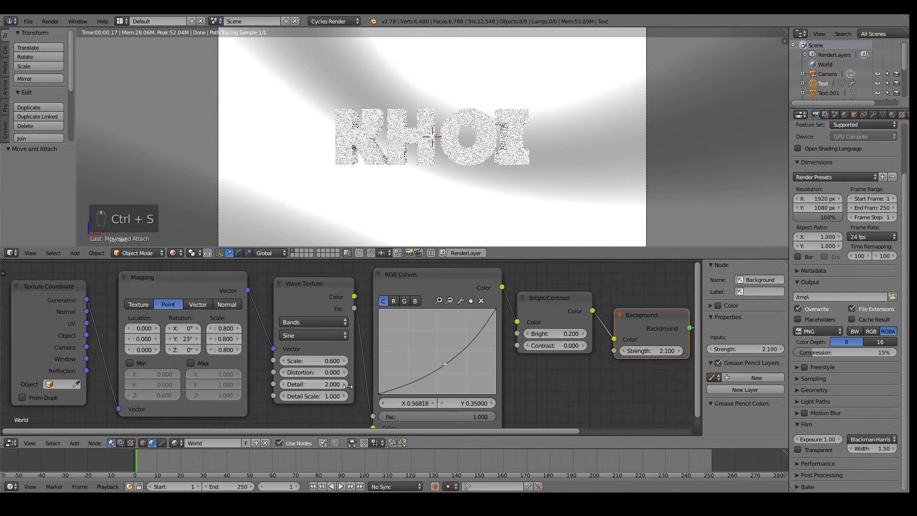
{"action": "left_click_drag", "start_coordinate": [306, 384], "coordinate": [372, 384]}
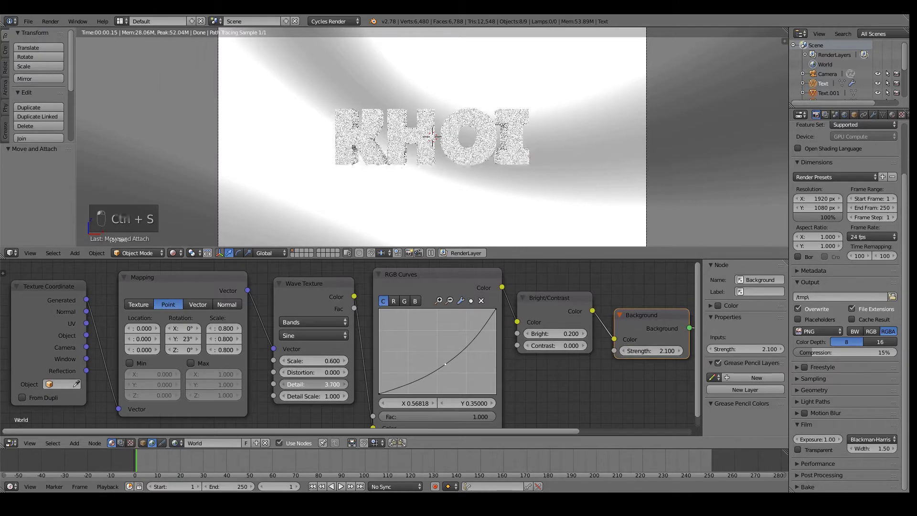
{"action": "key", "text": "Escape"}
{"action": "left_click_drag", "start_coordinate": [319, 373], "coordinate": [344, 373]}
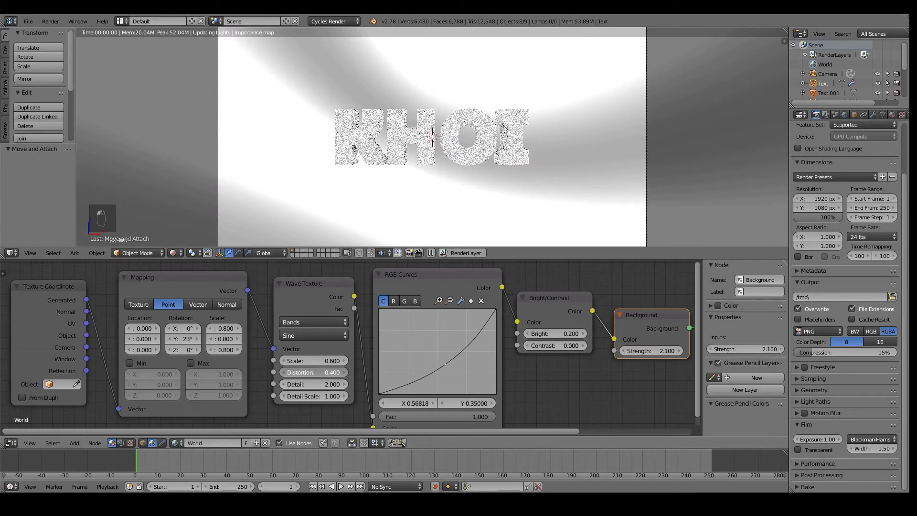
{"action": "middle_click_drag", "start_coordinate": [469, 354], "coordinate": [387, 362]}
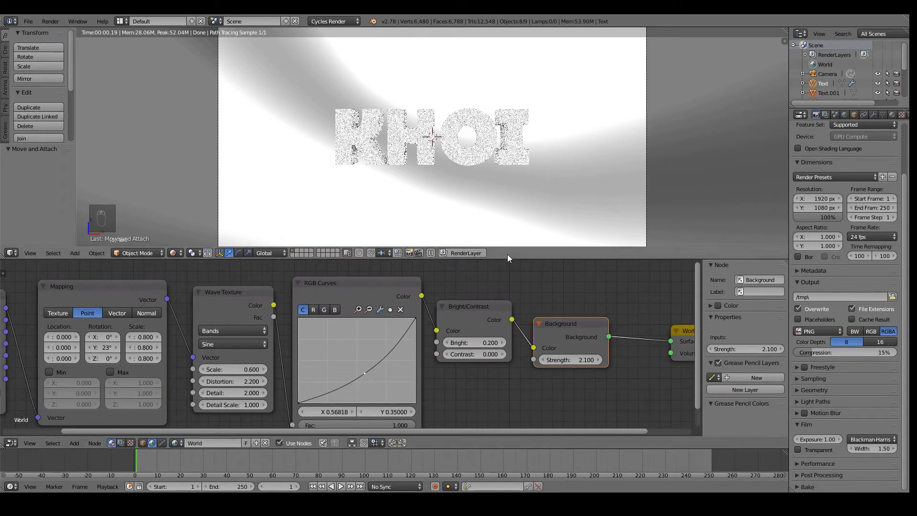
{"action": "scroll", "coordinate": [449, 349], "scroll_direction": "down", "scroll_amount": 2}
{"action": "left_click", "coordinate": [288, 371]}
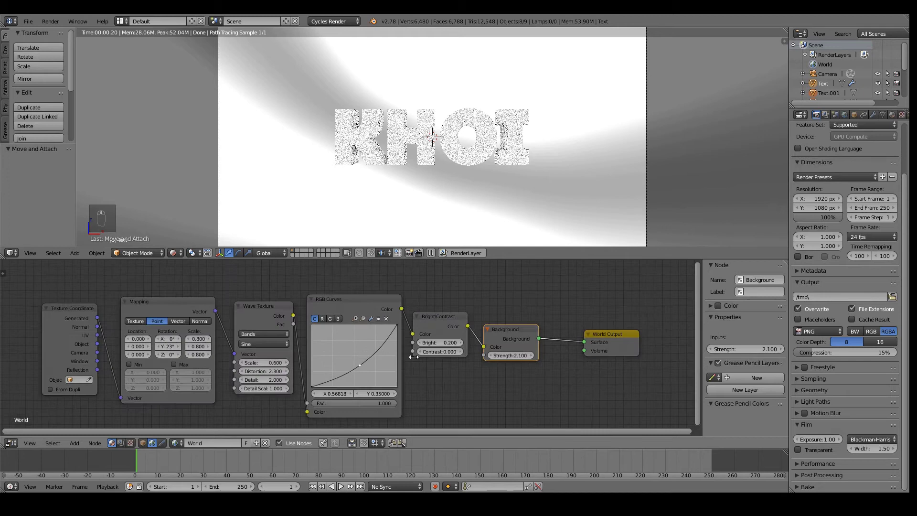
Uncheck Camera in the world's Ray Visibility so the background renders black.
{"action": "left_click", "coordinate": [142, 442]}
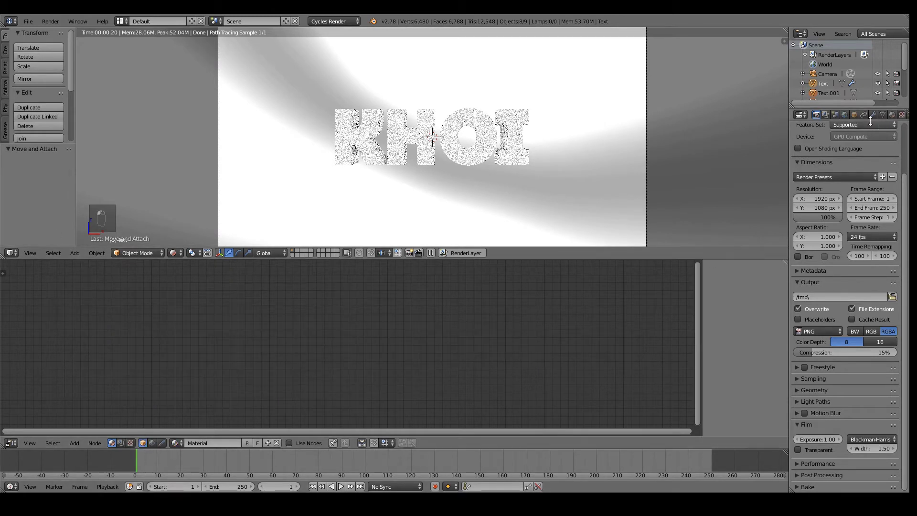
{"action": "left_click", "coordinate": [844, 115]}
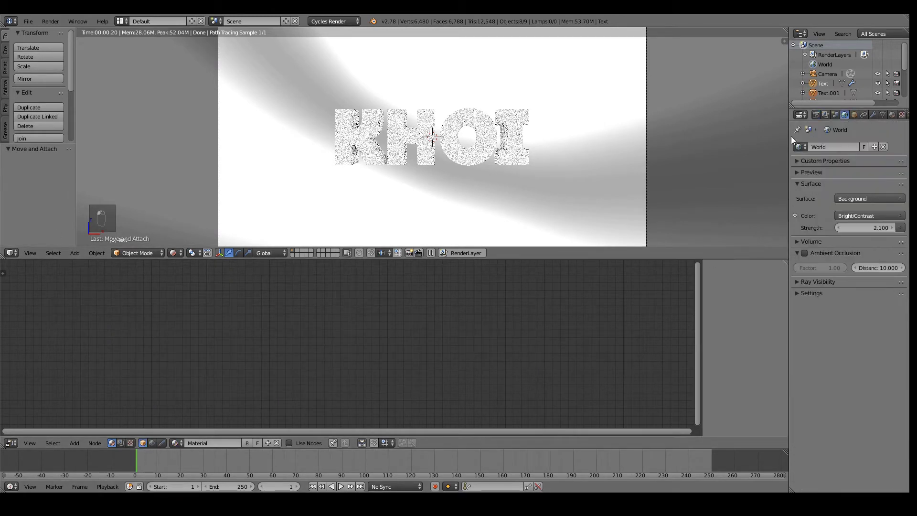
{"action": "left_click", "coordinate": [824, 281]}
{"action": "left_click", "coordinate": [798, 296]}
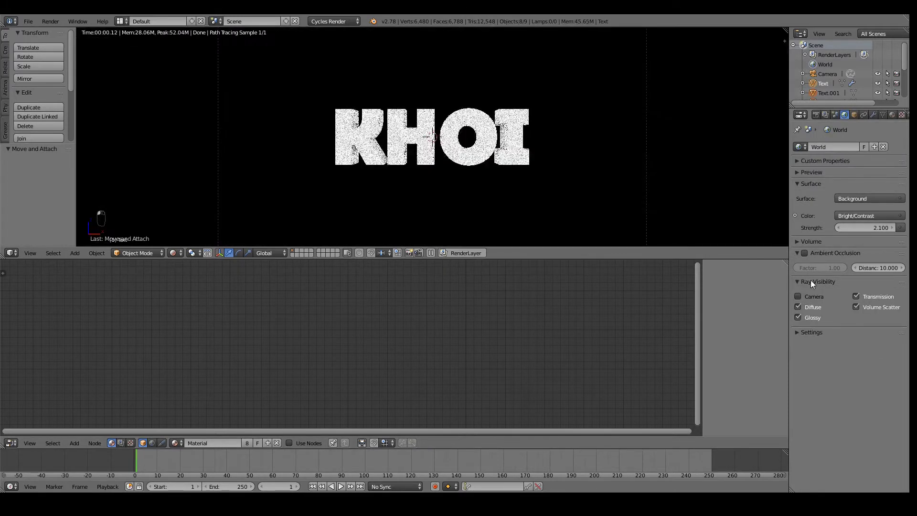
{"action": "left_click", "coordinate": [811, 281]}
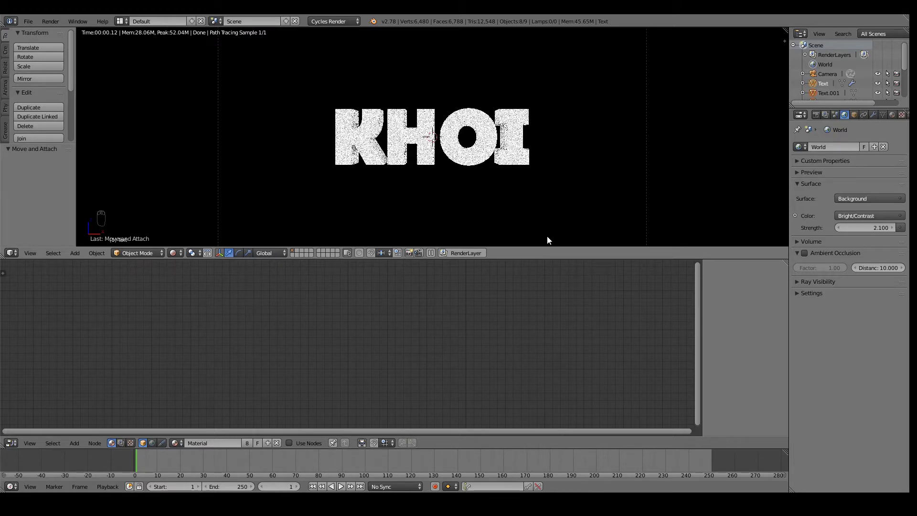
Select the Text.004 object and enable Use Nodes for its material.
{"action": "right_click", "coordinate": [444, 153]}
{"action": "scroll", "coordinate": [444, 153], "scroll_direction": "up", "scroll_amount": 3}
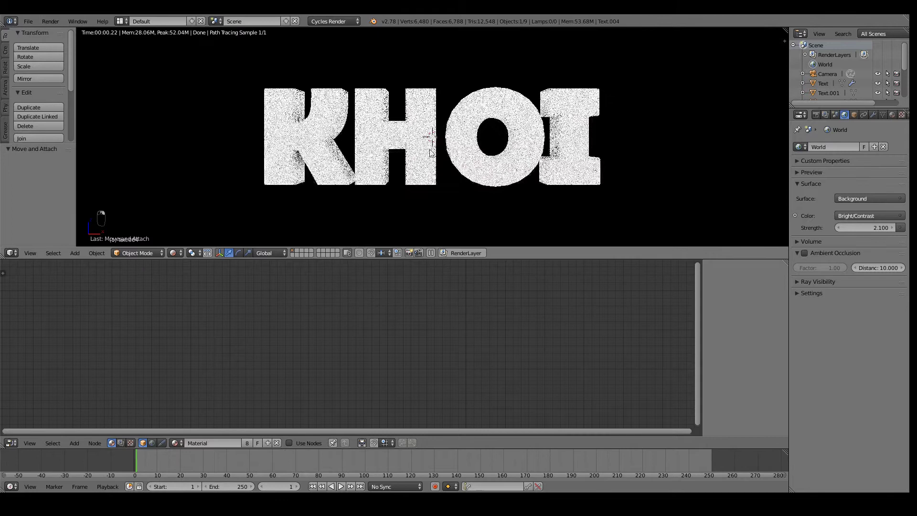
{"action": "left_click", "coordinate": [315, 443]}
{"action": "left_click", "coordinate": [524, 353]}
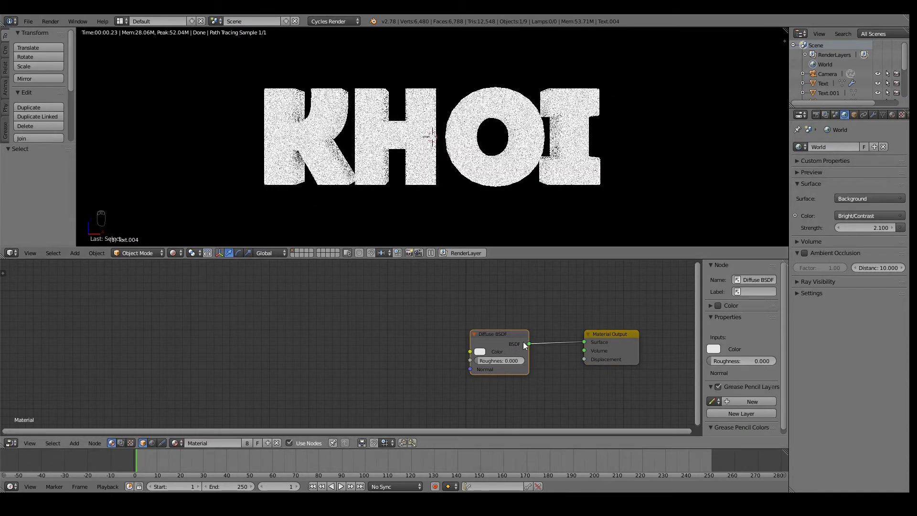
Replace the Diffuse BSDF with a Glossy BSDF connected to the material output.
{"action": "key", "text": "x"}
{"action": "key", "text": "shift+a"}
{"action": "left_click", "coordinate": [502, 335]}
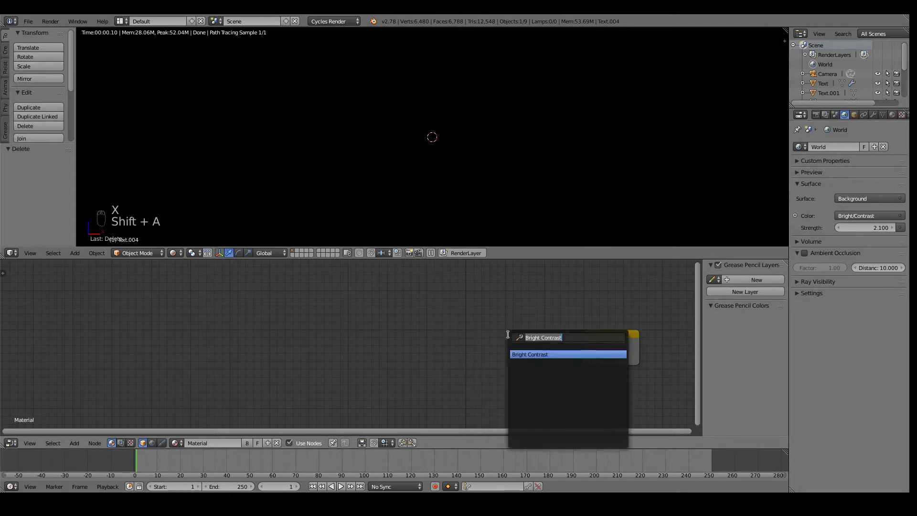
{"action": "type", "text": "Gloo"}
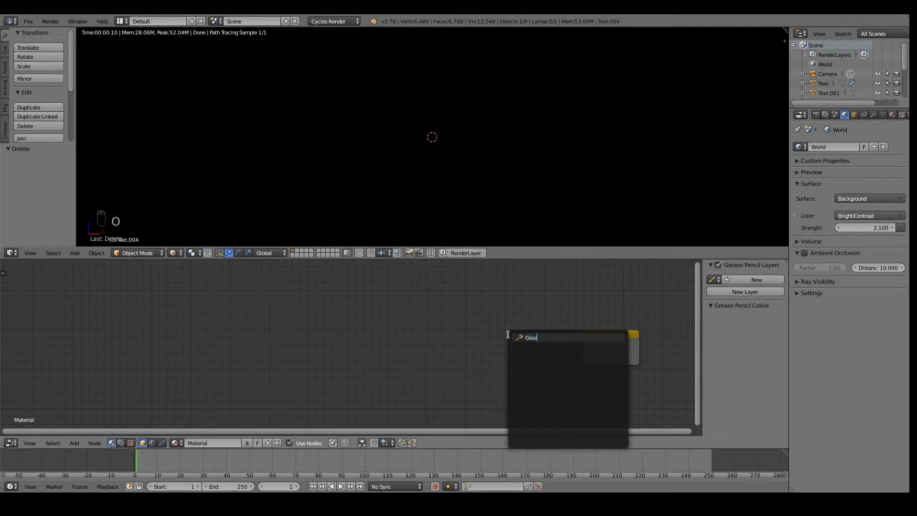
{"action": "type", "text": "sy"}
{"action": "key", "text": "BackSpace"}
{"action": "key", "text": "BackSpace"}
{"action": "type", "text": "ss"}
{"action": "left_click", "coordinate": [541, 355]}
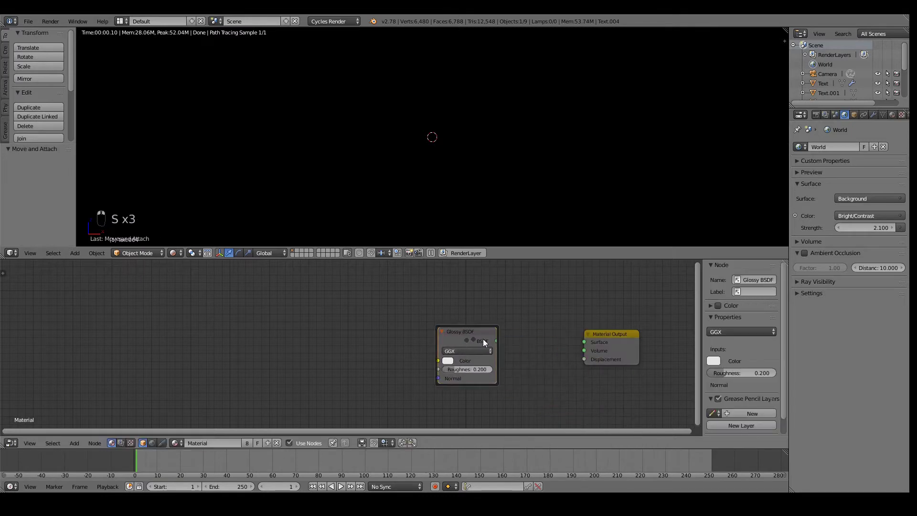
{"action": "left_click", "coordinate": [483, 339]}
{"action": "left_click_drag", "start_coordinate": [496, 340], "coordinate": [584, 342]}
{"action": "key", "text": "g"}
{"action": "key", "text": "g"}
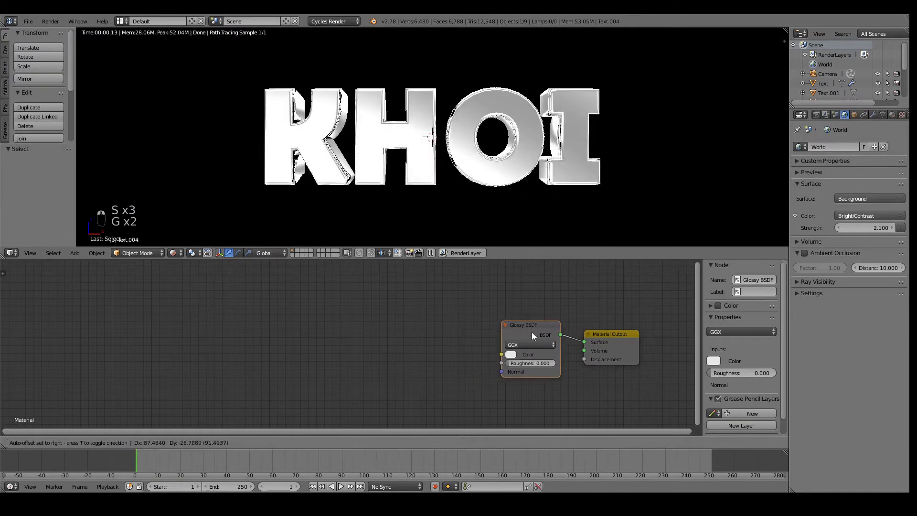
{"action": "left_click", "coordinate": [532, 331]}
Add Texture Coordinate, Mapping and Image Texture nodes, feeding Object coordinates into Mapping.
{"action": "key", "text": "ctrl+t"}
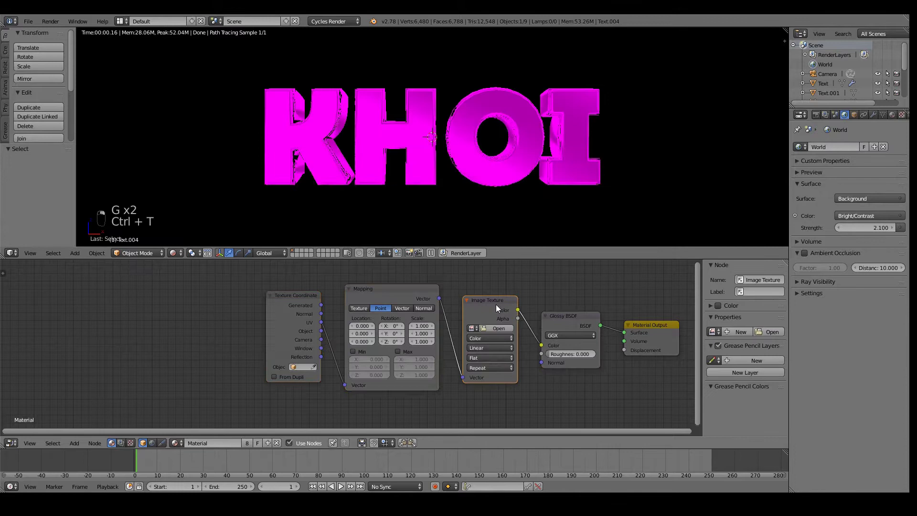
{"action": "key", "text": "b"}
{"action": "left_click_drag", "start_coordinate": [253, 280], "coordinate": [525, 395]}
{"action": "key", "text": "g"}
{"action": "left_click", "coordinate": [186, 334]}
{"action": "scroll", "coordinate": [360, 320], "scroll_direction": "up", "scroll_amount": 1}
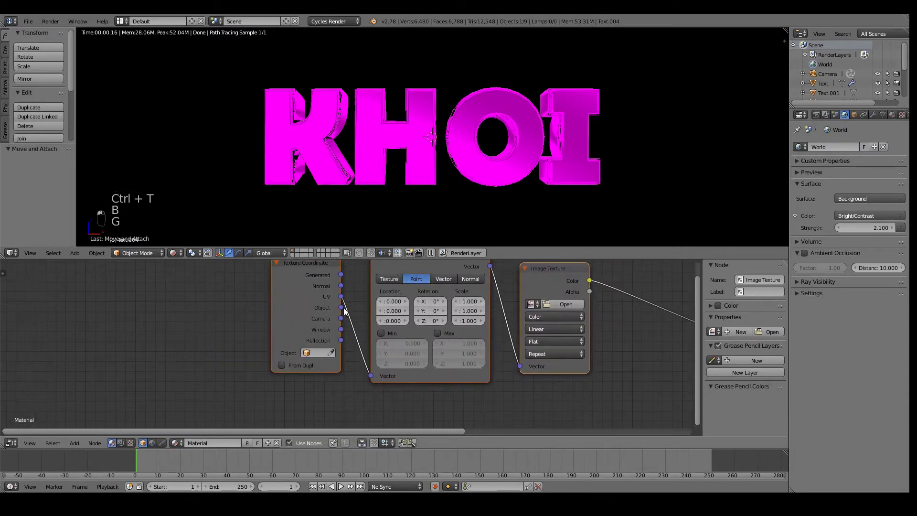
{"action": "left_click_drag", "start_coordinate": [340, 307], "coordinate": [371, 375]}
{"action": "middle_click_drag", "start_coordinate": [510, 314], "coordinate": [426, 363]}
Set the Image Texture projection to Box, leaving interpolation Linear.
{"action": "scroll", "coordinate": [426, 362], "scroll_direction": "up", "scroll_amount": 1}
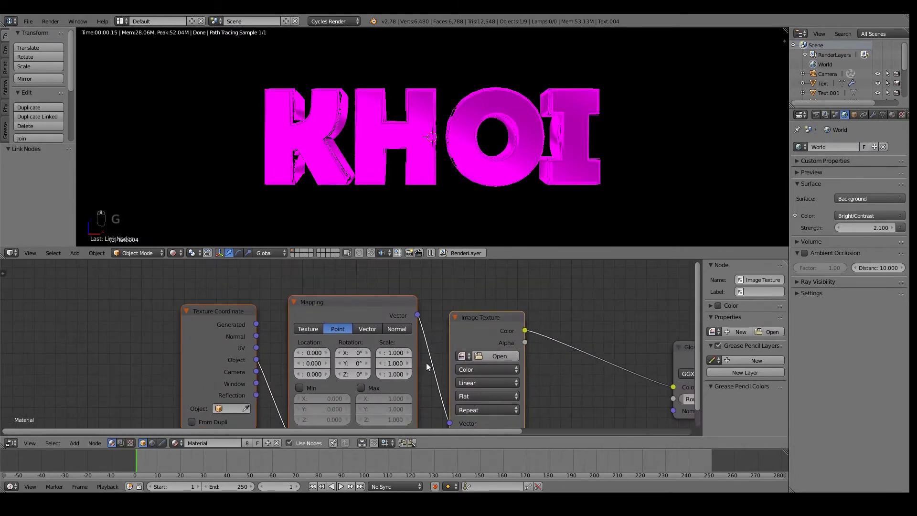
{"action": "scroll", "coordinate": [428, 356], "scroll_direction": "up", "scroll_amount": 1}
{"action": "scroll", "coordinate": [430, 363], "scroll_direction": "up", "scroll_amount": 1}
{"action": "left_click", "coordinate": [430, 371]}
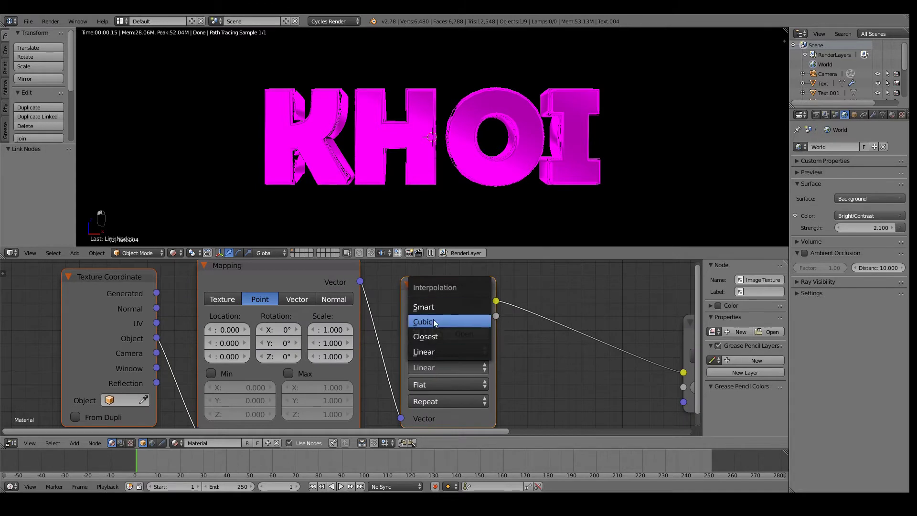
{"action": "left_click", "coordinate": [437, 369]}
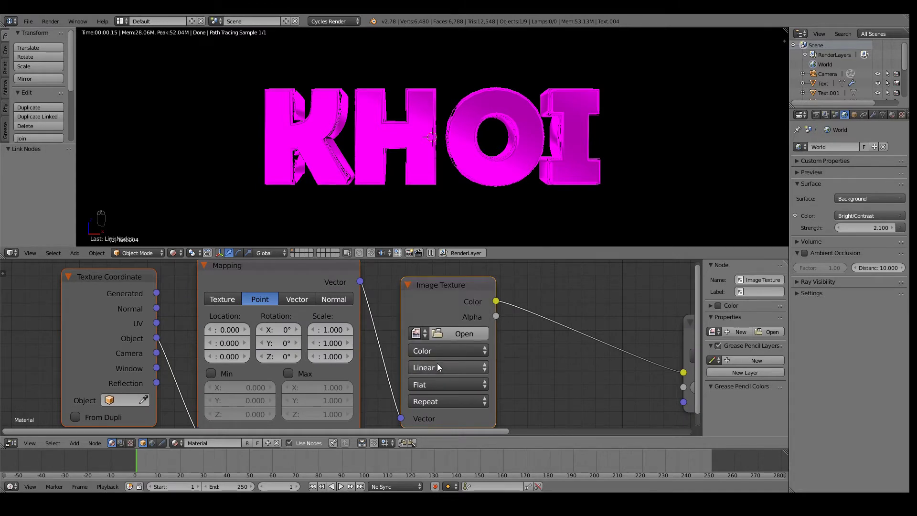
{"action": "left_click", "coordinate": [437, 363]}
{"action": "left_click", "coordinate": [432, 382]}
{"action": "left_click", "coordinate": [434, 355]}
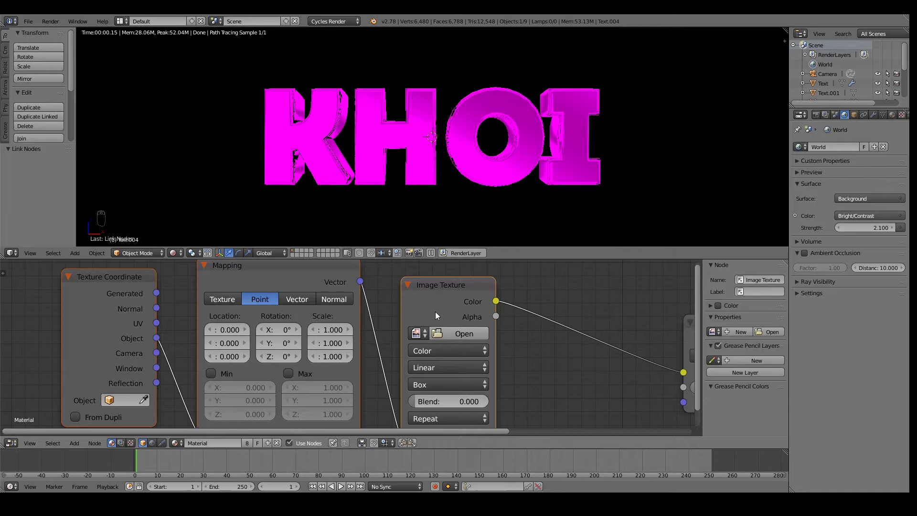
{"action": "scroll", "coordinate": [434, 311], "scroll_direction": "down", "scroll_amount": 2}
{"action": "key", "text": "g"}
{"action": "left_click", "coordinate": [417, 299]}
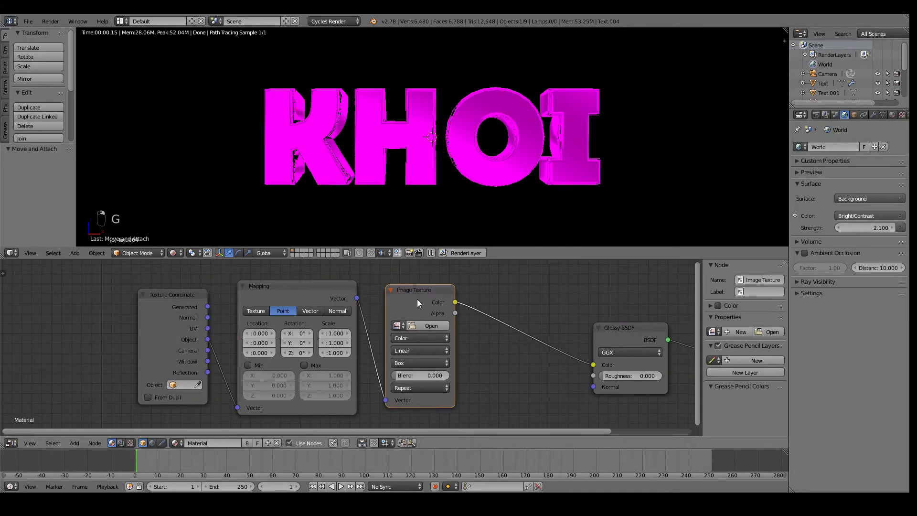
Load Heated Metal.png into the Image Texture via the thumbnail file browser.
{"action": "left_click", "coordinate": [425, 325]}
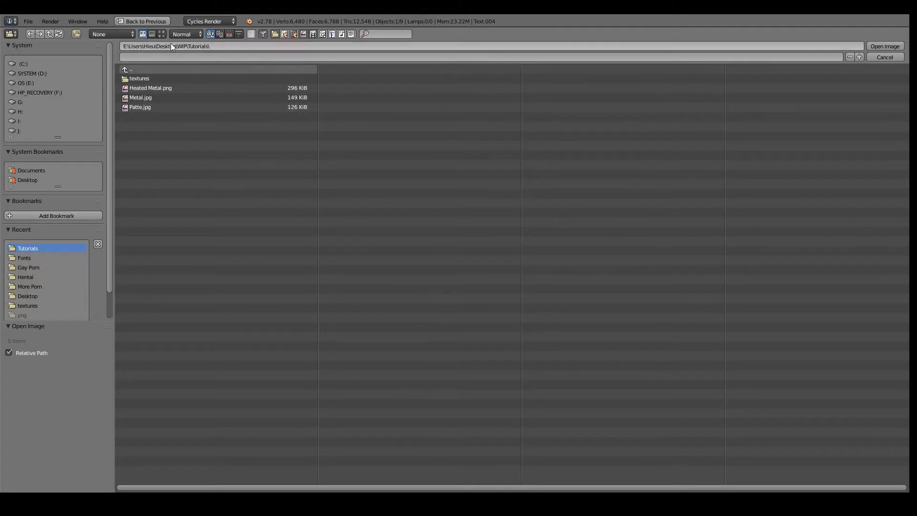
{"action": "left_click", "coordinate": [163, 34]}
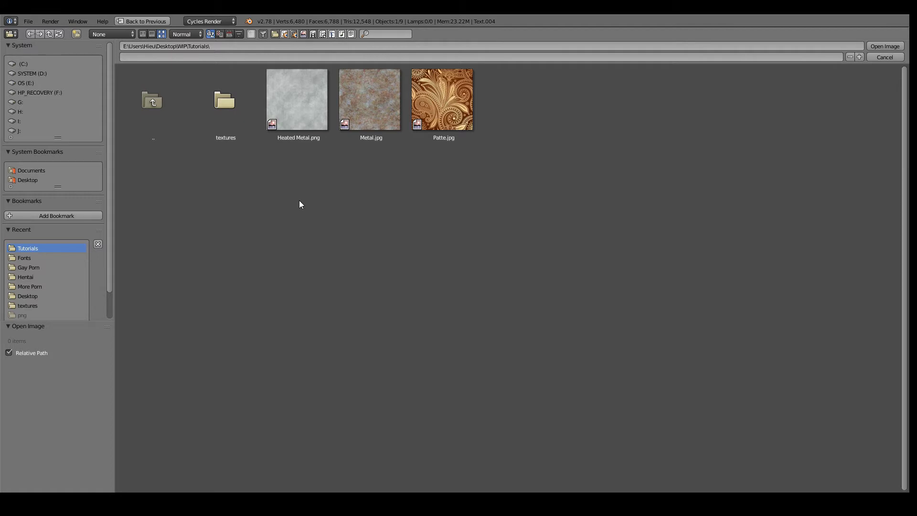
{"action": "double_click", "coordinate": [297, 101]}
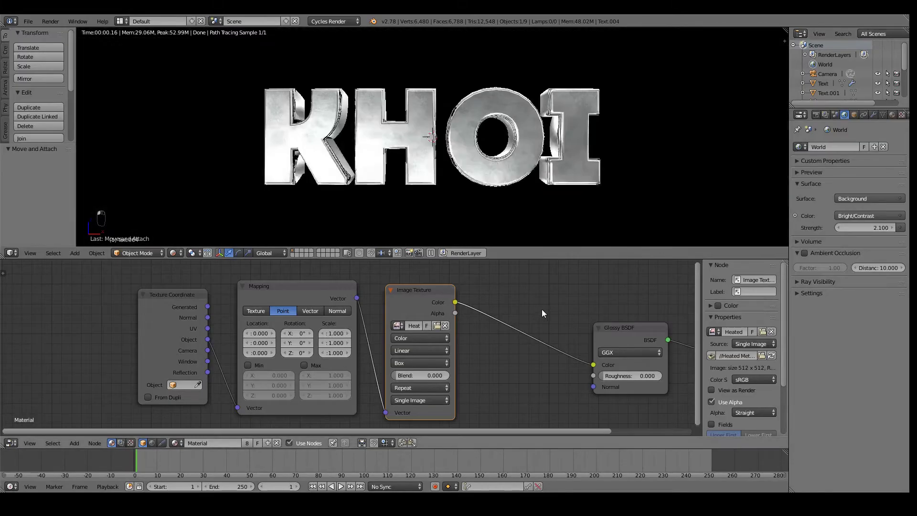
{"action": "middle_click_drag", "start_coordinate": [541, 314], "coordinate": [466, 325]}
Insert a ColorRamp on the Image Texture-to-Glossy link.
{"action": "key", "text": "shift+a"}
{"action": "left_click", "coordinate": [463, 325]}
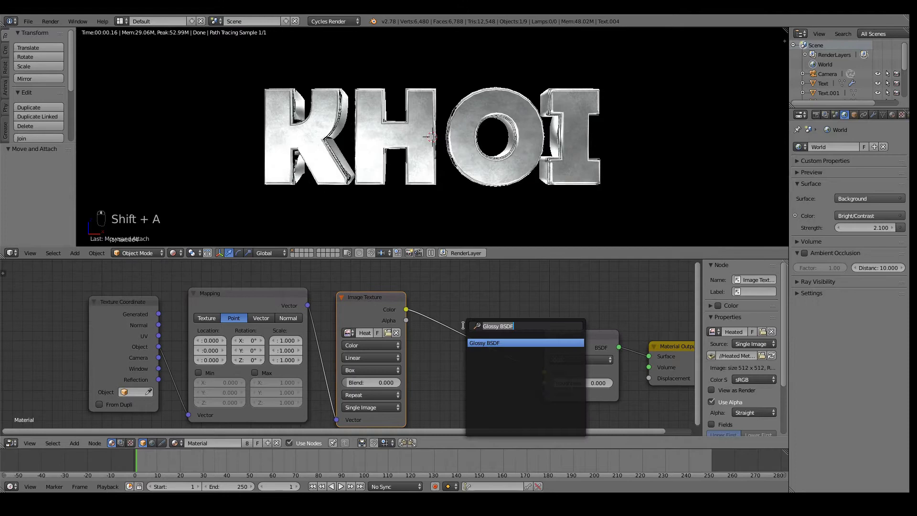
{"action": "type", "text": "Color"}
{"action": "key", "text": "Return"}
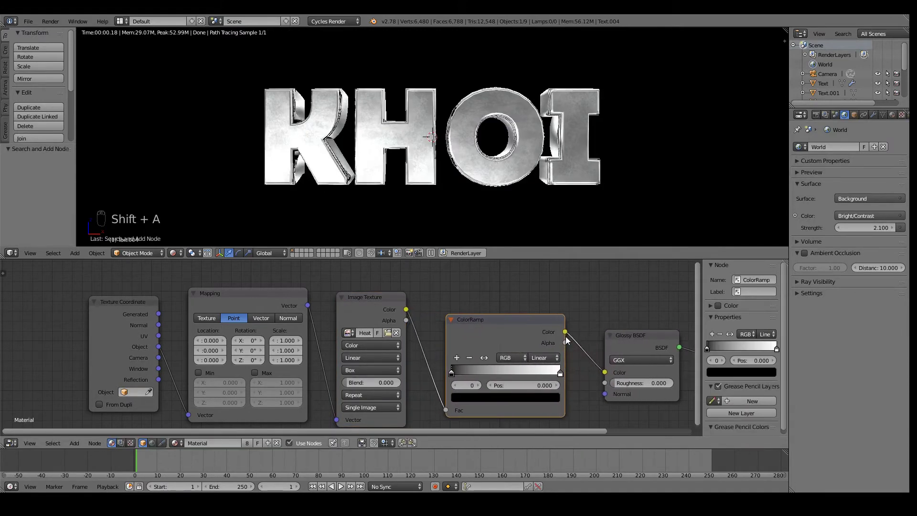
{"action": "left_click", "coordinate": [442, 321]}
{"action": "key", "text": "g"}
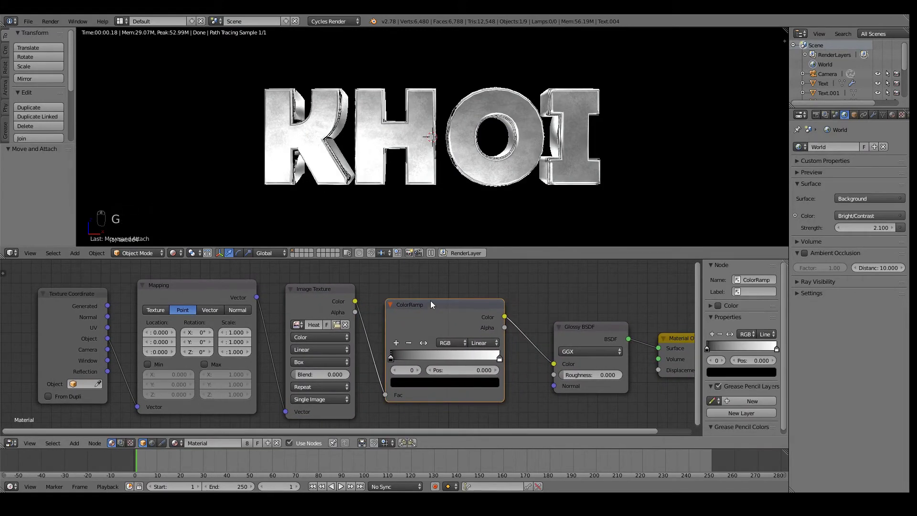
{"action": "scroll", "coordinate": [431, 304], "scroll_direction": "up", "scroll_amount": 1}
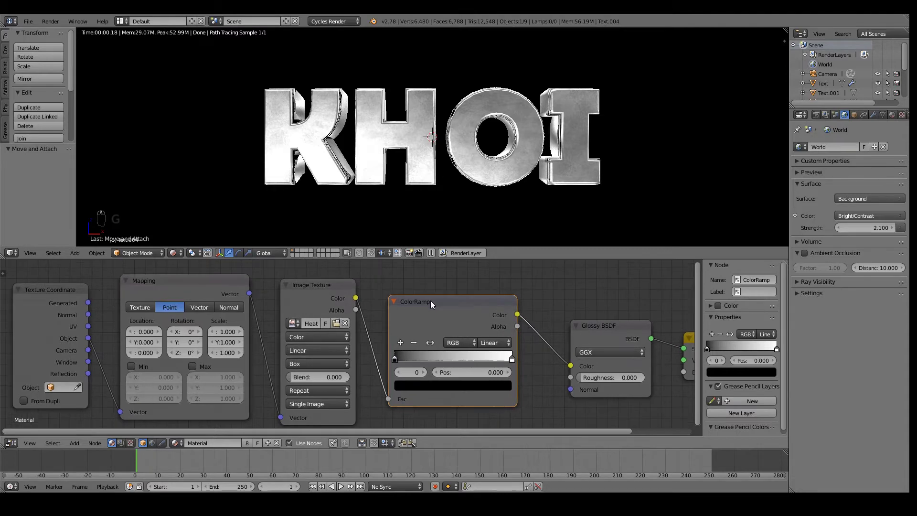
{"action": "scroll", "coordinate": [486, 320], "scroll_direction": "up", "scroll_amount": 3}
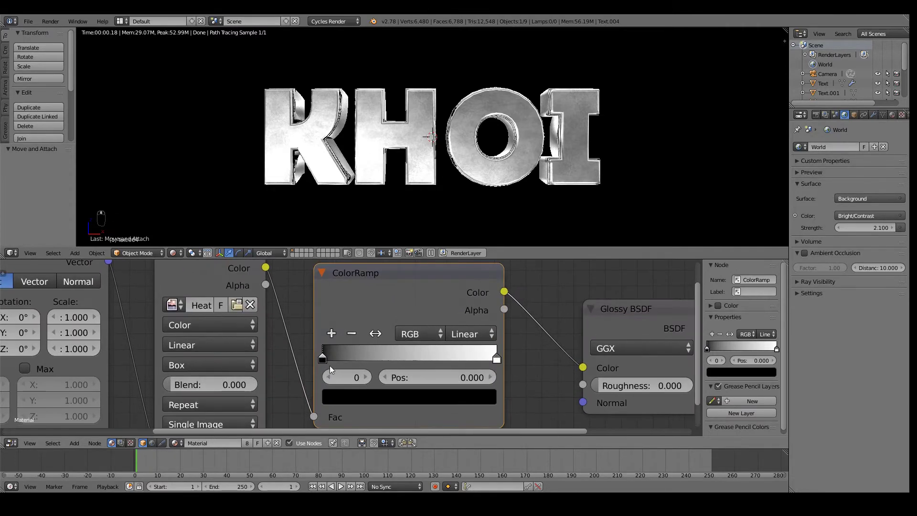
Experiment with the black and white ramp stops, leaving both at the ends.
{"action": "left_click_drag", "start_coordinate": [327, 359], "coordinate": [368, 356]}
{"action": "key", "text": "ctrl+z"}
{"action": "mouse_move", "coordinate": [496, 361]}
{"action": "left_mouse_down"}
{"action": "mouse_move", "coordinate": [469, 359]}
{"action": "mouse_move", "coordinate": [500, 360]}
{"action": "left_mouse_up"}
{"action": "middle_click_drag", "start_coordinate": [573, 363], "coordinate": [443, 374]}
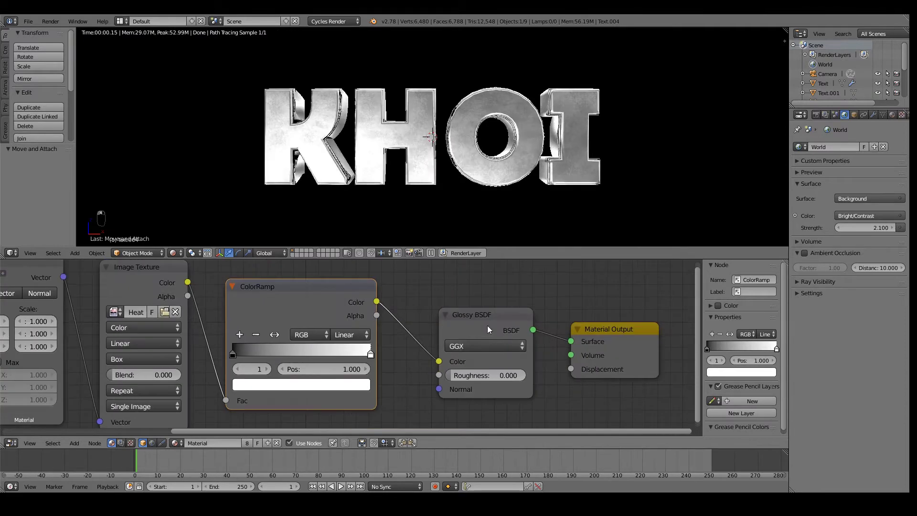
{"action": "mouse_move", "coordinate": [379, 359]}
{"action": "left_mouse_down"}
{"action": "mouse_move", "coordinate": [360, 352]}
{"action": "mouse_move", "coordinate": [403, 352]}
{"action": "mouse_move", "coordinate": [338, 360]}
{"action": "left_mouse_up"}
{"action": "scroll", "coordinate": [402, 353], "scroll_direction": "up", "scroll_amount": 2}
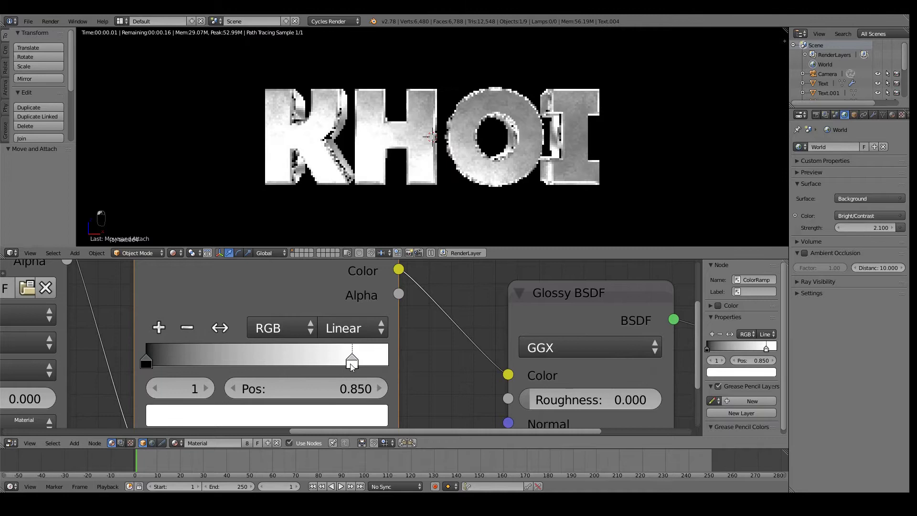
{"action": "mouse_move", "coordinate": [395, 358]}
{"action": "left_mouse_down"}
{"action": "mouse_move", "coordinate": [432, 358]}
{"action": "mouse_move", "coordinate": [292, 364]}
{"action": "mouse_move", "coordinate": [390, 364]}
{"action": "left_mouse_up"}
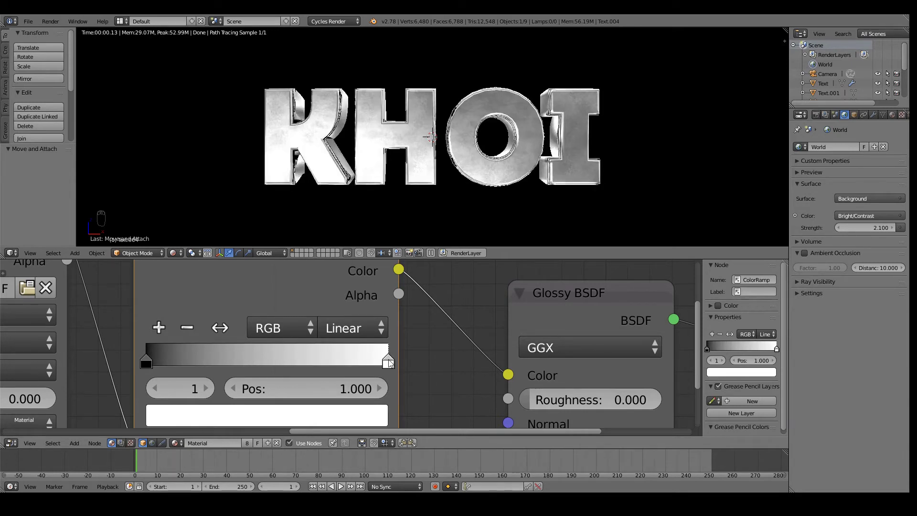
{"action": "middle_click_drag", "start_coordinate": [184, 349], "coordinate": [242, 332]}
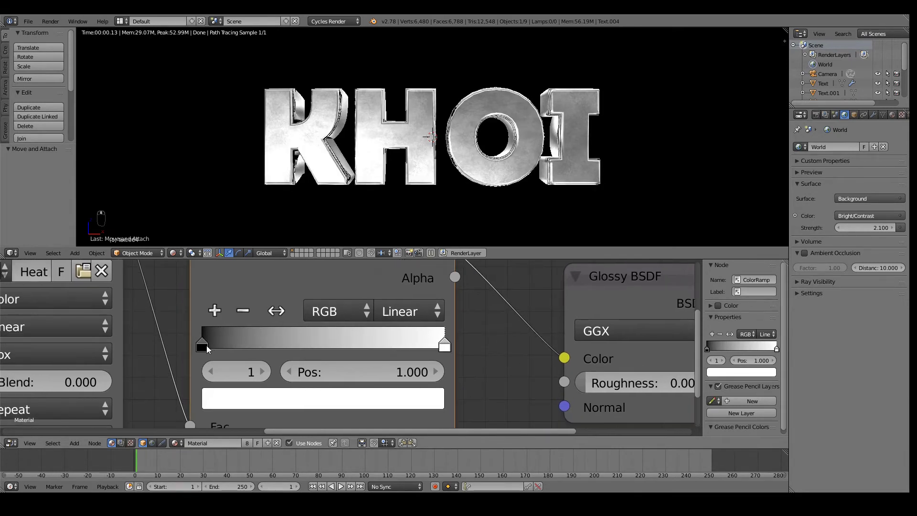
{"action": "mouse_move", "coordinate": [206, 346]}
{"action": "left_mouse_down"}
{"action": "mouse_move", "coordinate": [299, 336]}
{"action": "mouse_move", "coordinate": [222, 350]}
{"action": "left_mouse_up"}
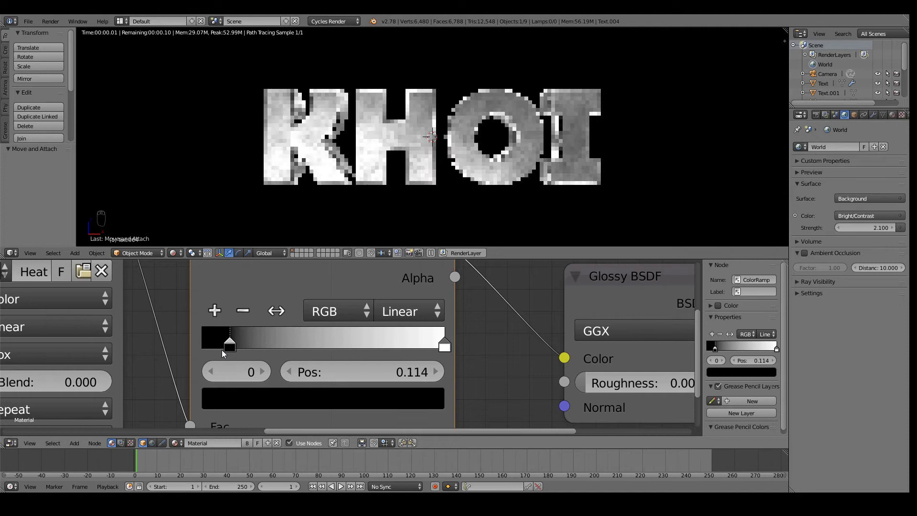
{"action": "left_click_drag", "start_coordinate": [222, 349], "coordinate": [171, 326]}
{"action": "scroll", "coordinate": [348, 347], "scroll_direction": "down", "scroll_amount": 1}
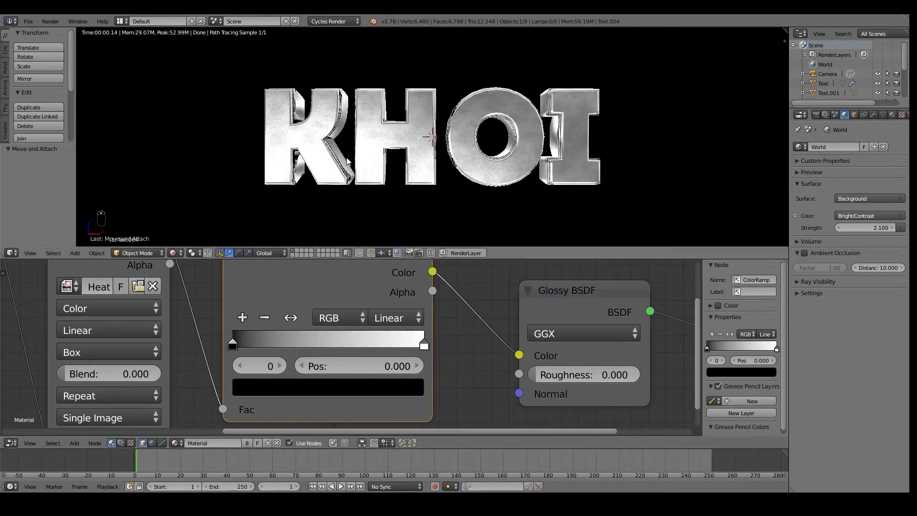
Lower the white ramp stop's colour to grey.
{"action": "left_click", "coordinate": [423, 345]}
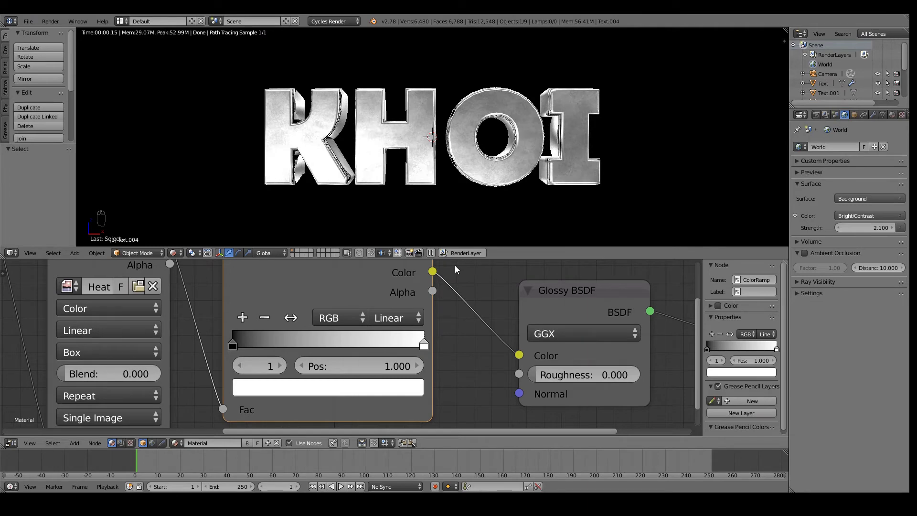
{"action": "scroll", "coordinate": [413, 388], "scroll_direction": "down", "scroll_amount": 1}
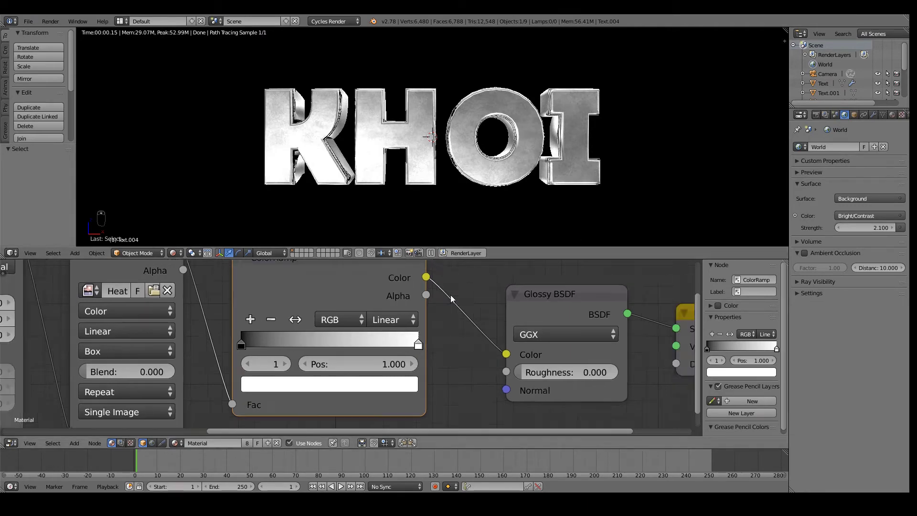
{"action": "left_click", "coordinate": [406, 382]}
{"action": "left_click", "coordinate": [407, 385]}
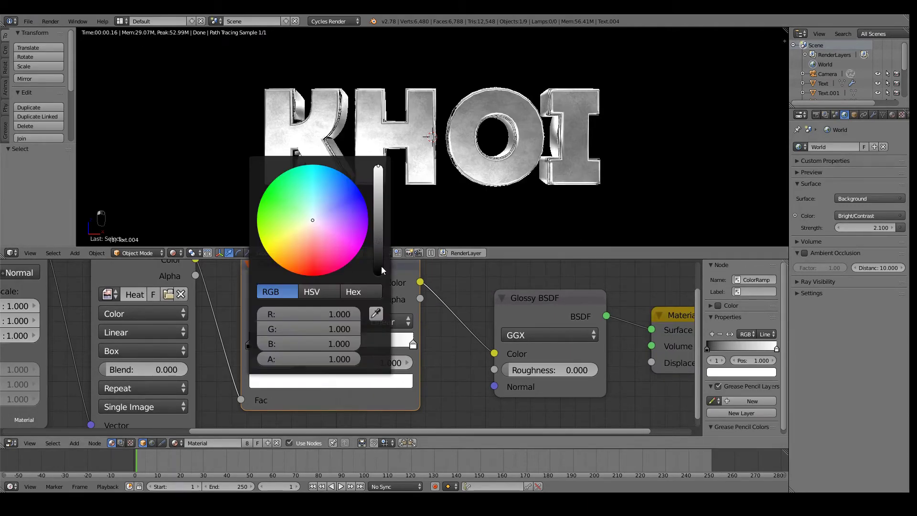
{"action": "left_click_drag", "start_coordinate": [381, 261], "coordinate": [382, 268]}
{"action": "scroll", "coordinate": [514, 320], "scroll_direction": "down", "scroll_amount": 1}
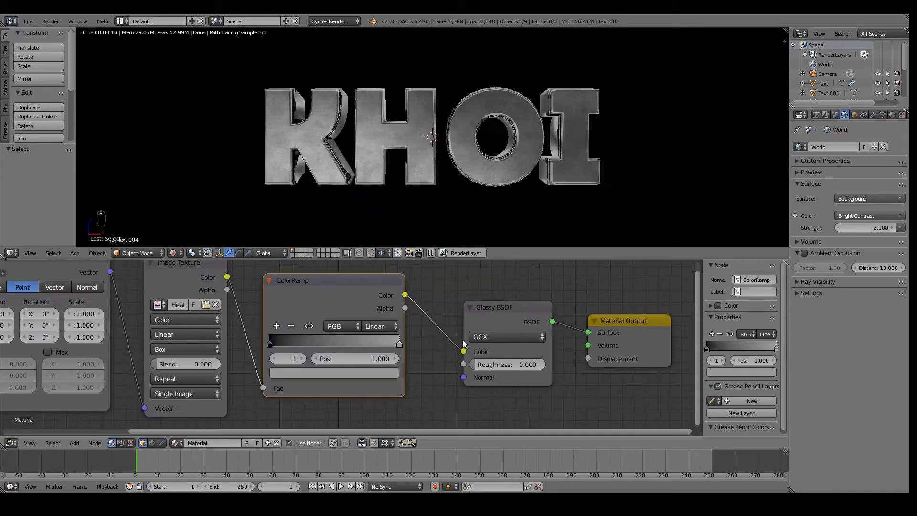
{"action": "scroll", "coordinate": [430, 206], "scroll_direction": "up", "scroll_amount": 1}
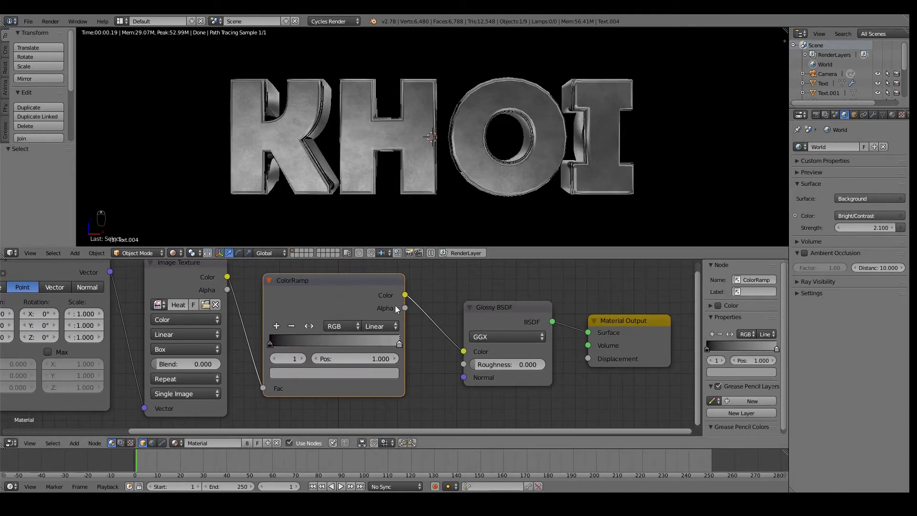
Move the Glossy BSDF and Material Output nodes to the right.
{"action": "left_click", "coordinate": [492, 308]}
{"action": "key", "text": "b"}
{"action": "left_click_drag", "start_coordinate": [647, 326], "coordinate": [615, 334]}
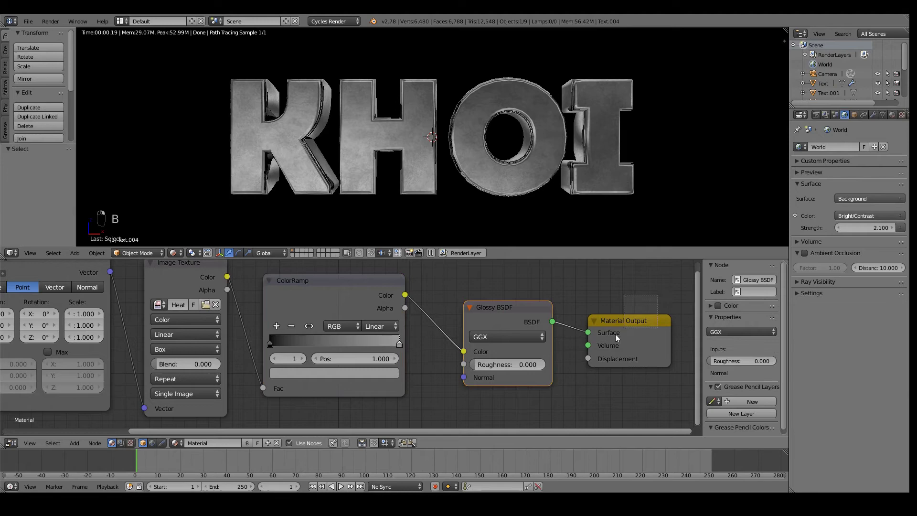
{"action": "key", "text": "g"}
{"action": "left_click", "coordinate": [613, 387]}
{"action": "scroll", "coordinate": [411, 320], "scroll_direction": "up", "scroll_amount": 2}
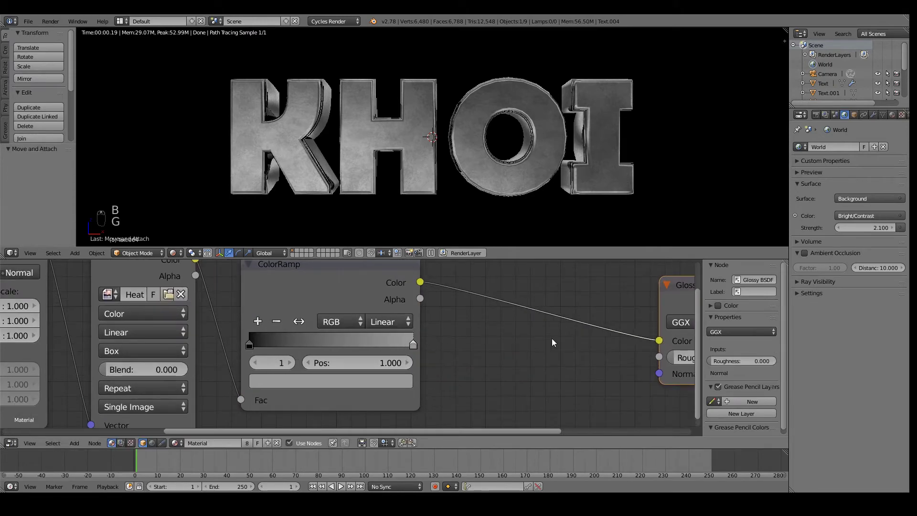
Add a Mix node on the ColorRamp-to-Glossy link and lower its factor.
{"action": "key", "text": "shift+a"}
{"action": "type", "text": "Mix"}
{"action": "left_click", "coordinate": [576, 364]}
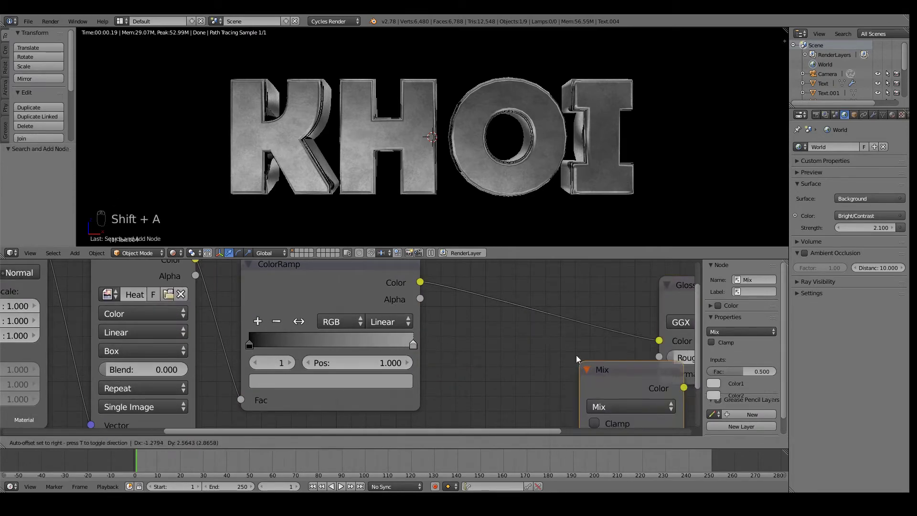
{"action": "left_click", "coordinate": [526, 303]}
{"action": "scroll", "coordinate": [615, 365], "scroll_direction": "up", "scroll_amount": 2}
{"action": "left_click_drag", "start_coordinate": [614, 352], "coordinate": [544, 354]}
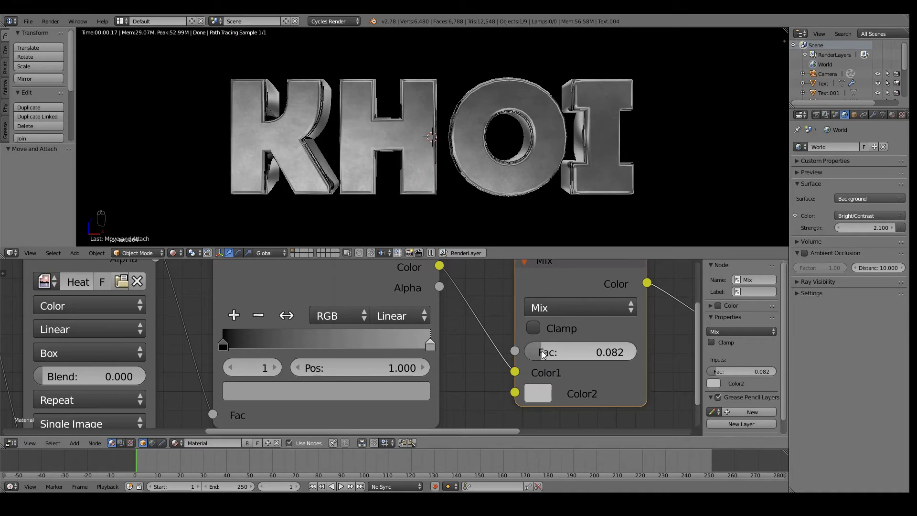
{"action": "scroll", "coordinate": [544, 354], "scroll_direction": "down", "scroll_amount": 3}
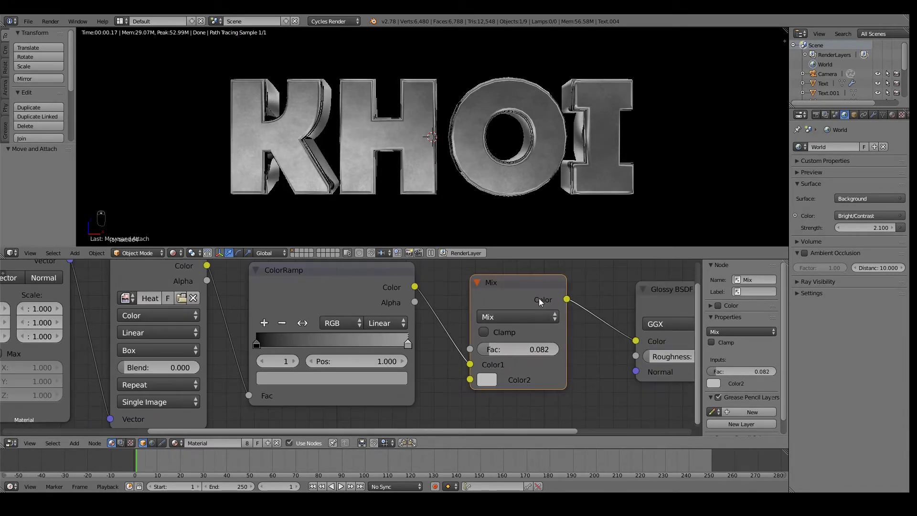
{"action": "scroll", "coordinate": [430, 310], "scroll_direction": "up", "scroll_amount": 3}
Link ColorRamp straight to Glossy Color, delete the Mix node, and open the image browser.
{"action": "left_click", "coordinate": [387, 290]}
{"action": "key", "text": "g"}
{"action": "scroll", "coordinate": [356, 335], "scroll_direction": "down", "scroll_amount": 1}
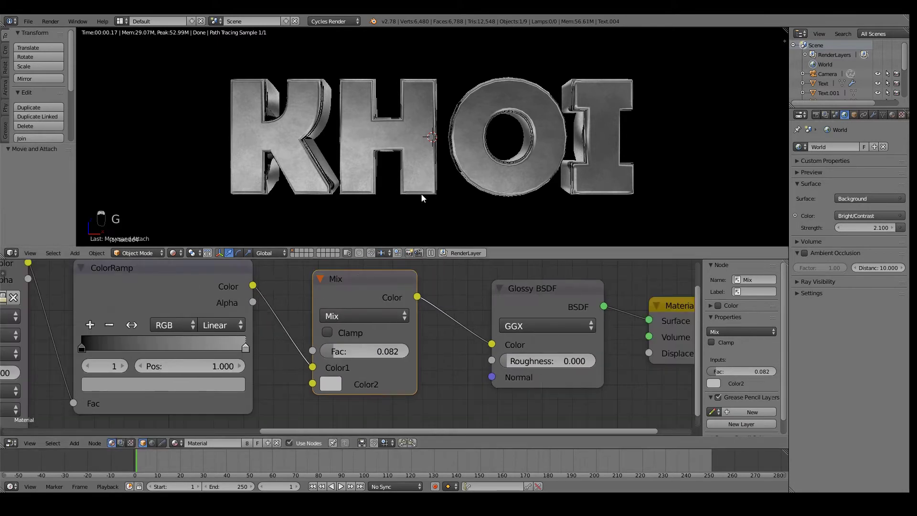
{"action": "key", "text": "g"}
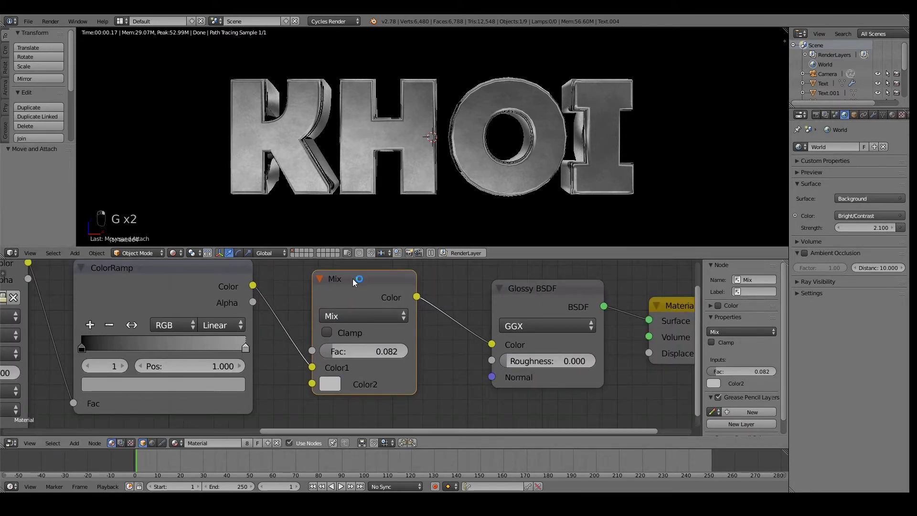
{"action": "scroll", "coordinate": [338, 348], "scroll_direction": "down", "scroll_amount": 1}
{"action": "left_click_drag", "start_coordinate": [336, 290], "coordinate": [336, 290], "text": "alt"}
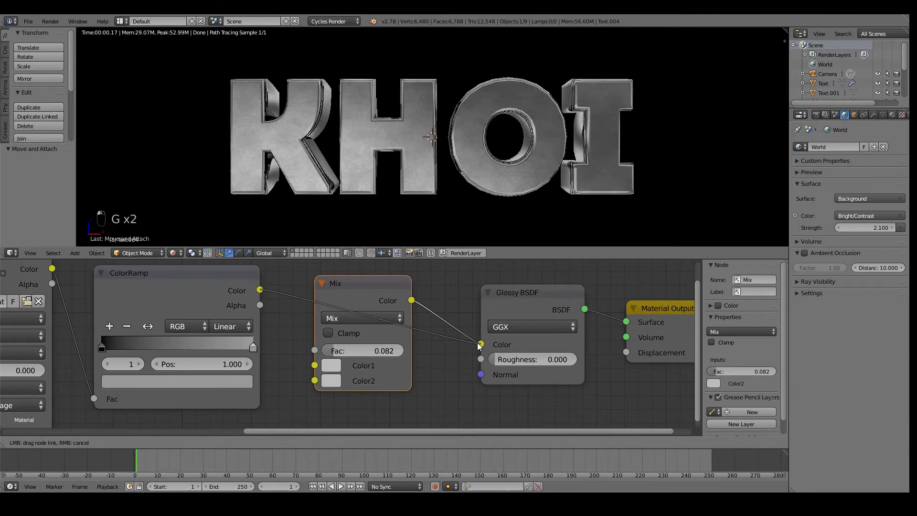
{"action": "key", "text": "x"}
{"action": "scroll", "coordinate": [349, 343], "scroll_direction": "up", "scroll_amount": 2}
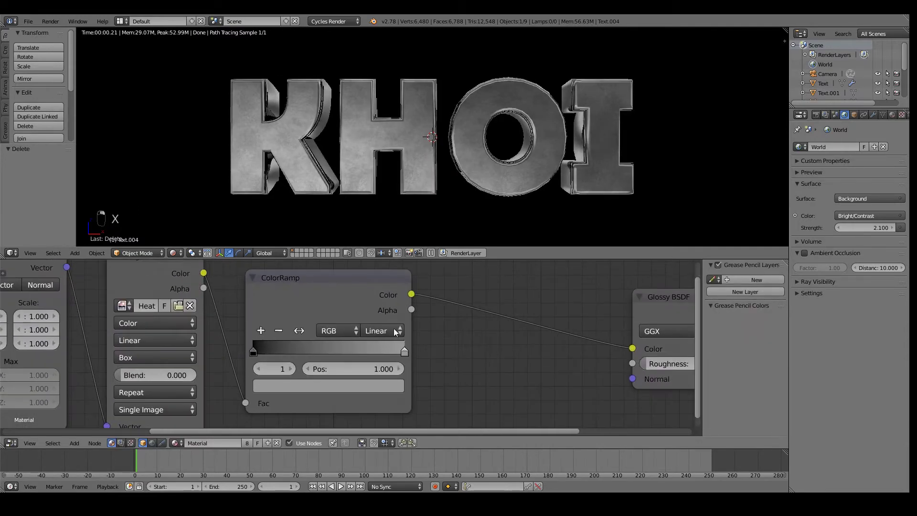
{"action": "left_click", "coordinate": [383, 390]}
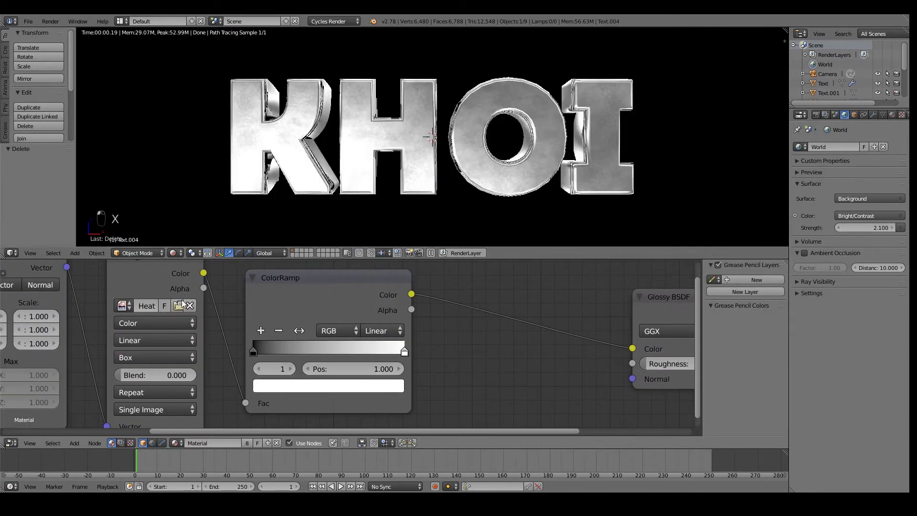
{"action": "left_click", "coordinate": [178, 306]}
Load Metal.jpg into the Image Texture node for the KHOI material.
{"action": "left_click", "coordinate": [161, 33]}
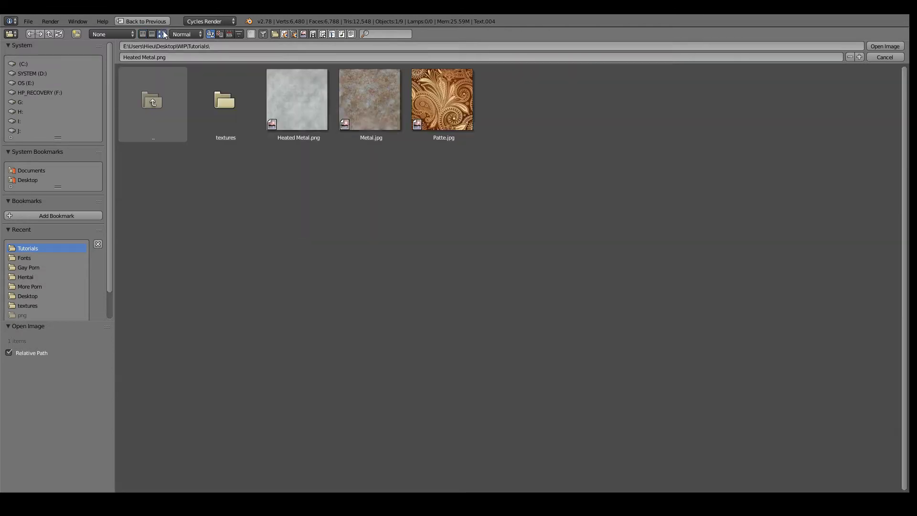
{"action": "left_click", "coordinate": [366, 106]}
{"action": "left_click", "coordinate": [884, 45]}
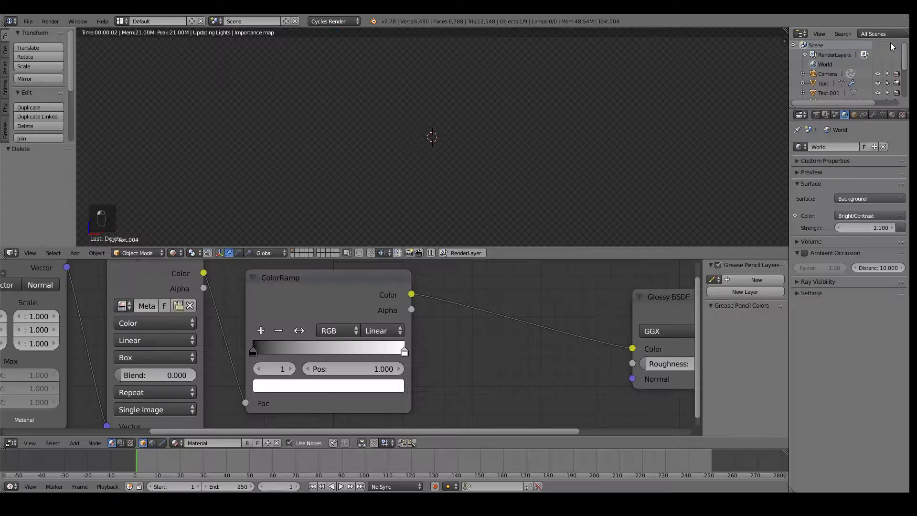
{"action": "middle_click_drag", "start_coordinate": [342, 296], "coordinate": [357, 297]}
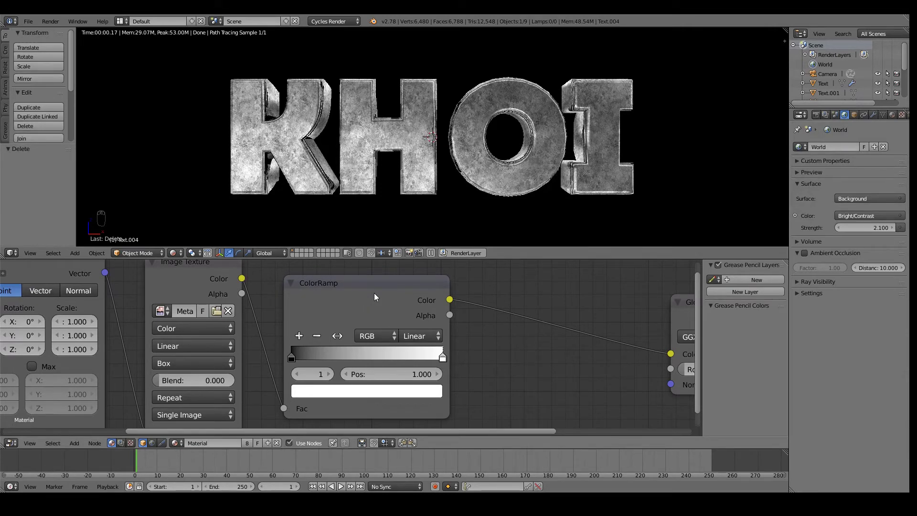
Move the ColorRamp node closer to Image Texture, leaving mapping scale at 1.000.
{"action": "left_click_drag", "start_coordinate": [374, 294], "coordinate": [356, 276]}
{"action": "scroll", "coordinate": [419, 286], "scroll_direction": "down", "scroll_amount": 2}
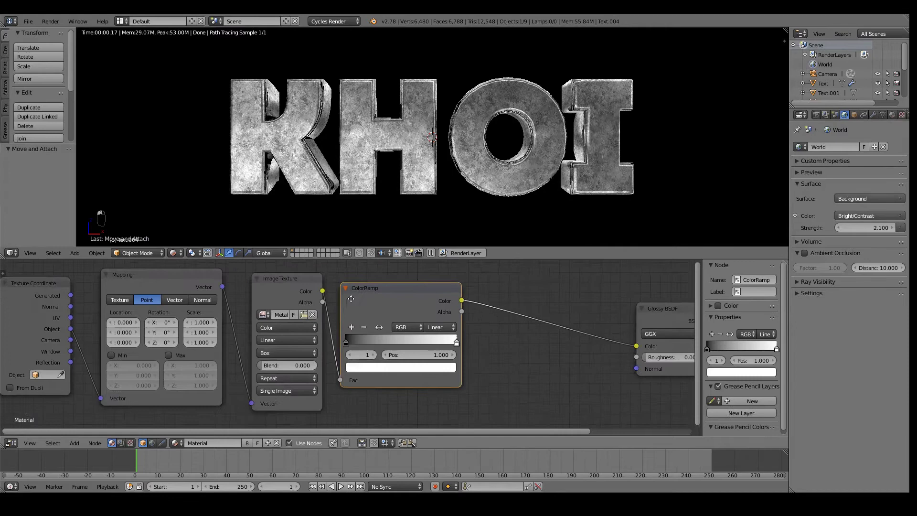
{"action": "left_click_drag", "start_coordinate": [419, 290], "coordinate": [410, 277]}
{"action": "scroll", "coordinate": [346, 315], "scroll_direction": "up", "scroll_amount": 3}
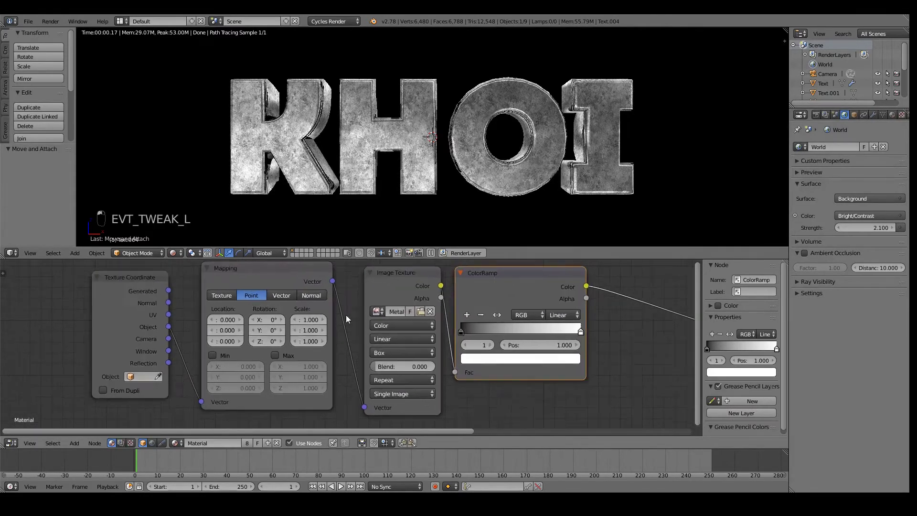
{"action": "scroll", "coordinate": [395, 155], "scroll_direction": "up", "scroll_amount": 1}
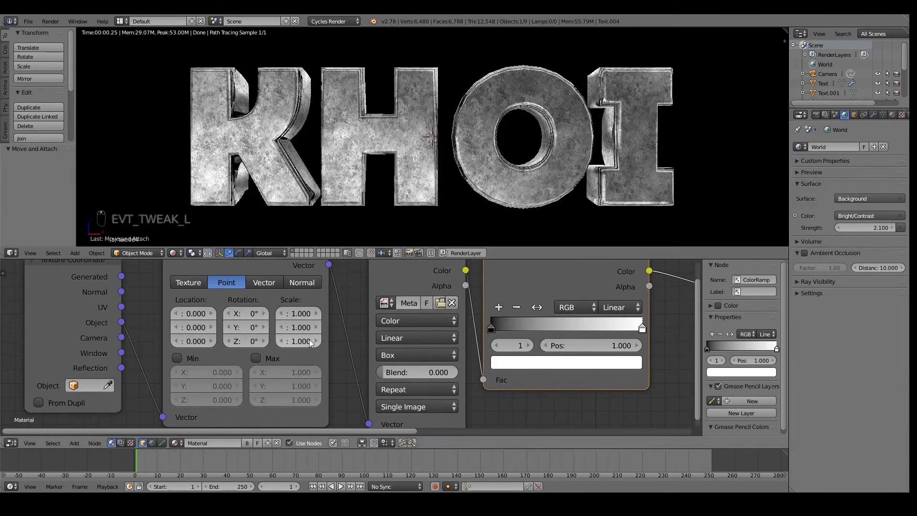
{"action": "left_click_drag", "start_coordinate": [299, 313], "coordinate": [305, 341]}
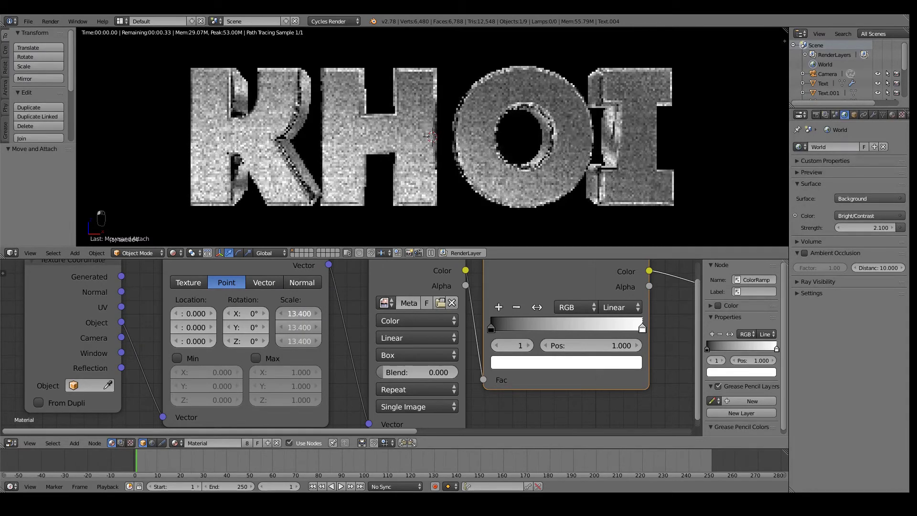
{"action": "key", "text": "ctrl+z"}
{"action": "key", "text": "g"}
{"action": "left_click", "coordinate": [481, 305]}
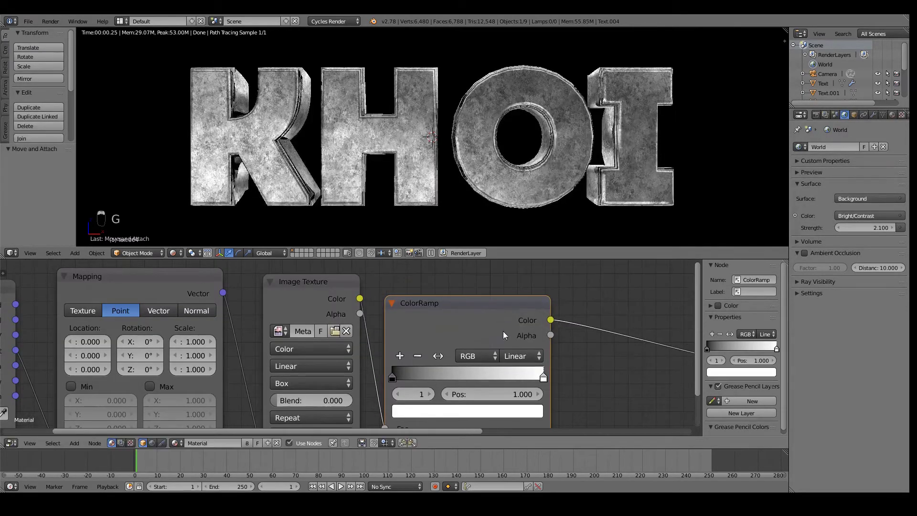
{"action": "scroll", "coordinate": [481, 305], "scroll_direction": "down", "scroll_amount": 1}
Reopen the image file browser from the Image Texture node.
{"action": "left_click", "coordinate": [506, 406]}
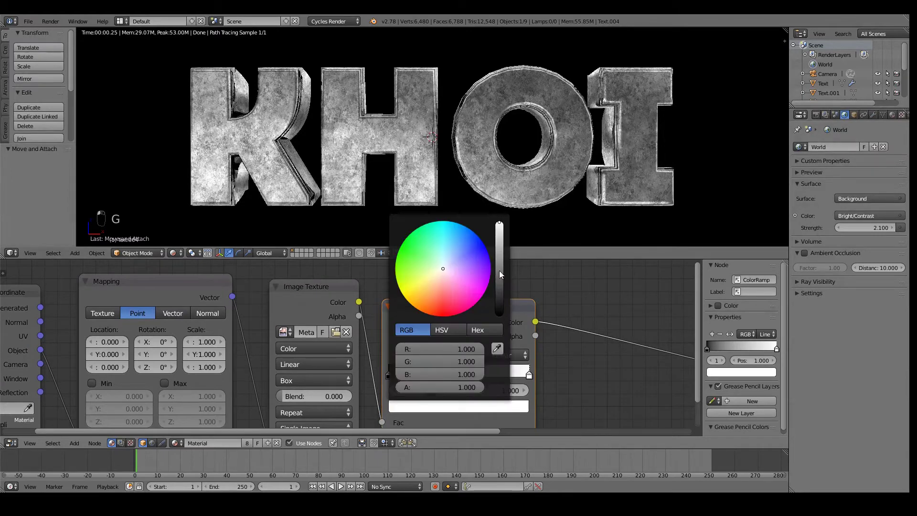
{"action": "scroll", "coordinate": [386, 318], "scroll_direction": "down", "scroll_amount": 1}
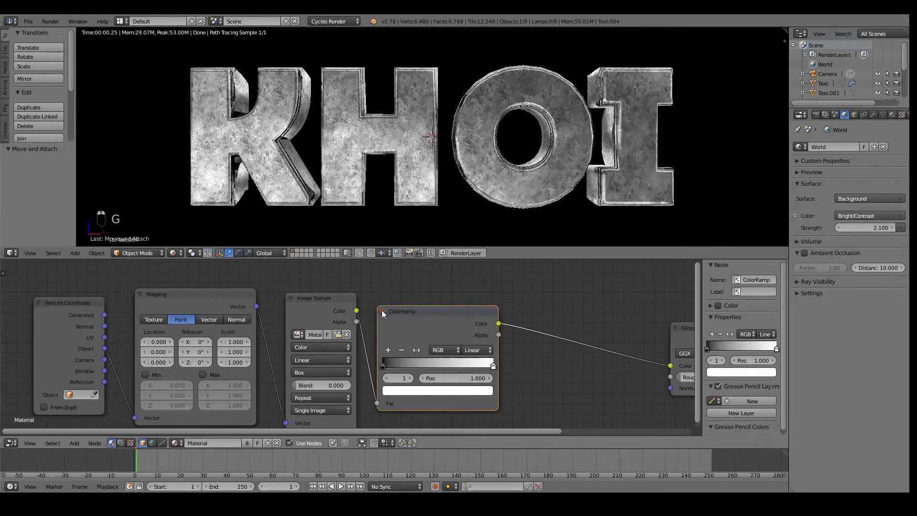
{"action": "left_click", "coordinate": [337, 333]}
Load the Patte.jpg paisley pattern into the Image Texture node.
{"action": "left_click", "coordinate": [161, 34]}
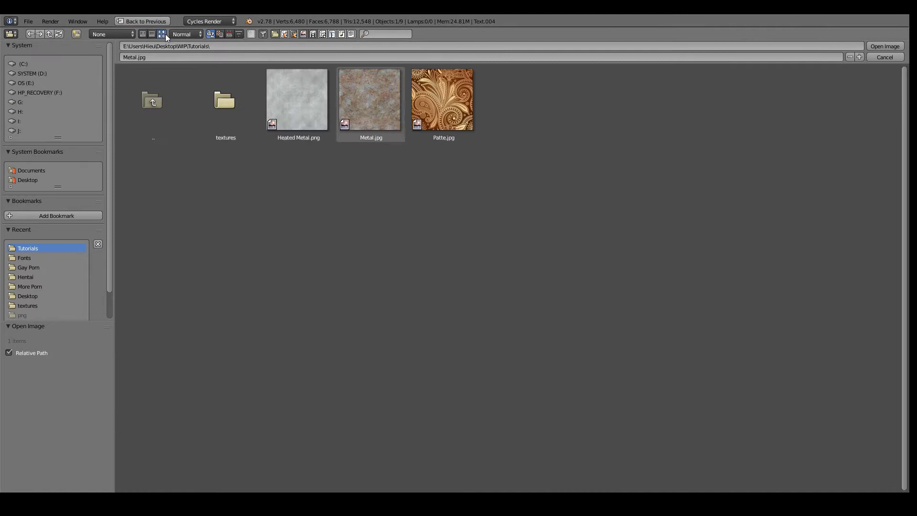
{"action": "left_click", "coordinate": [461, 123]}
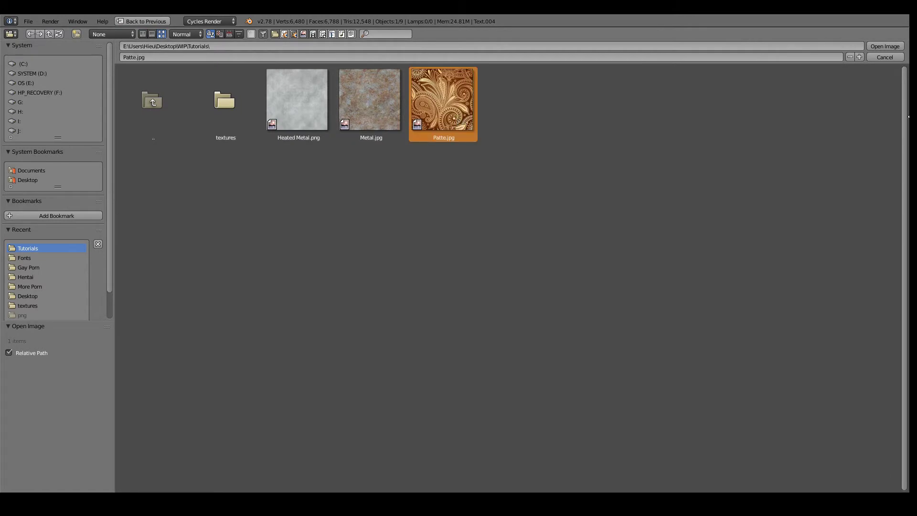
{"action": "left_click", "coordinate": [885, 46]}
{"action": "middle_click_drag", "start_coordinate": [545, 346], "coordinate": [530, 345]}
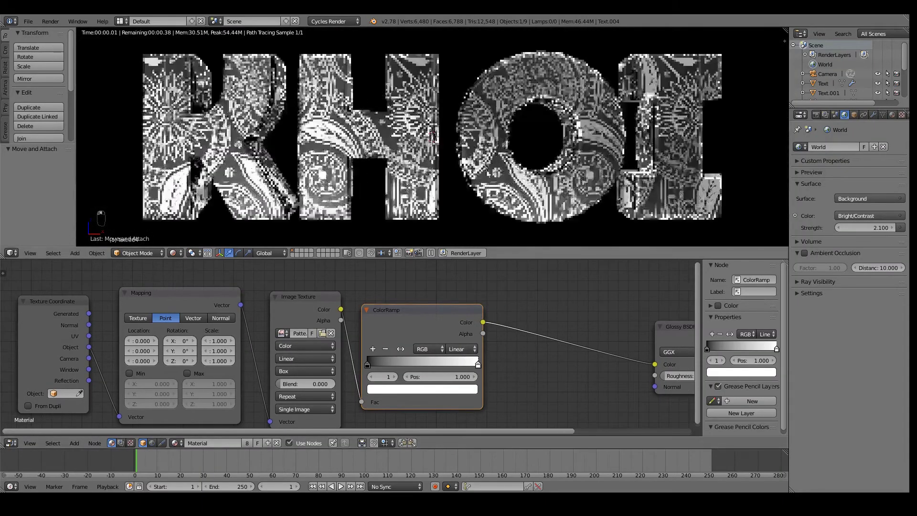
Shift the texture's Mapping Location Y to 0.300.
{"action": "scroll", "coordinate": [347, 139], "scroll_direction": "up", "scroll_amount": 3}
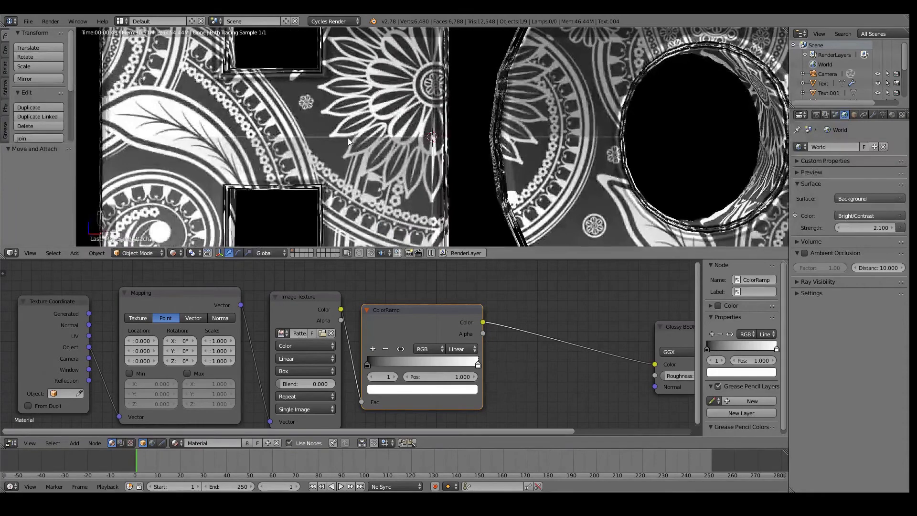
{"action": "scroll", "coordinate": [453, 145], "scroll_direction": "up", "scroll_amount": 1}
{"action": "middle_click_drag", "start_coordinate": [172, 346], "coordinate": [286, 327]}
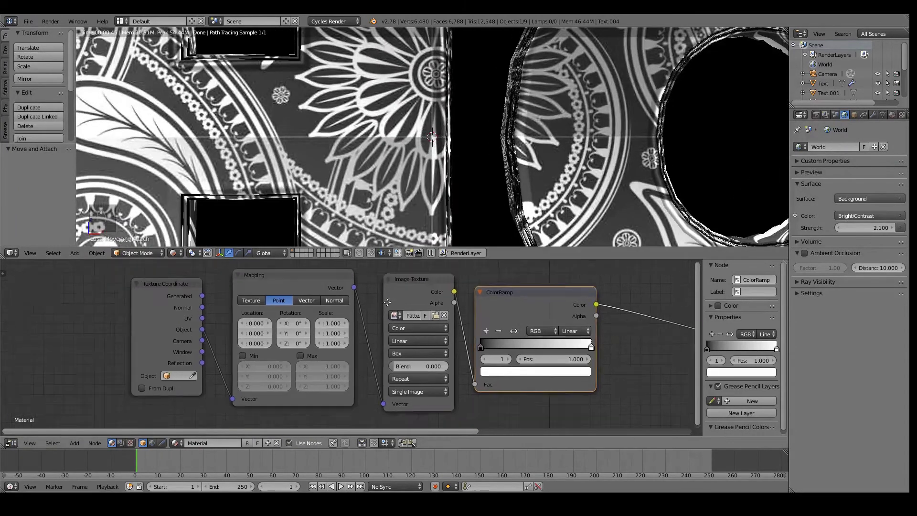
{"action": "scroll", "coordinate": [286, 326], "scroll_direction": "up", "scroll_amount": 2}
{"action": "left_click", "coordinate": [286, 324]}
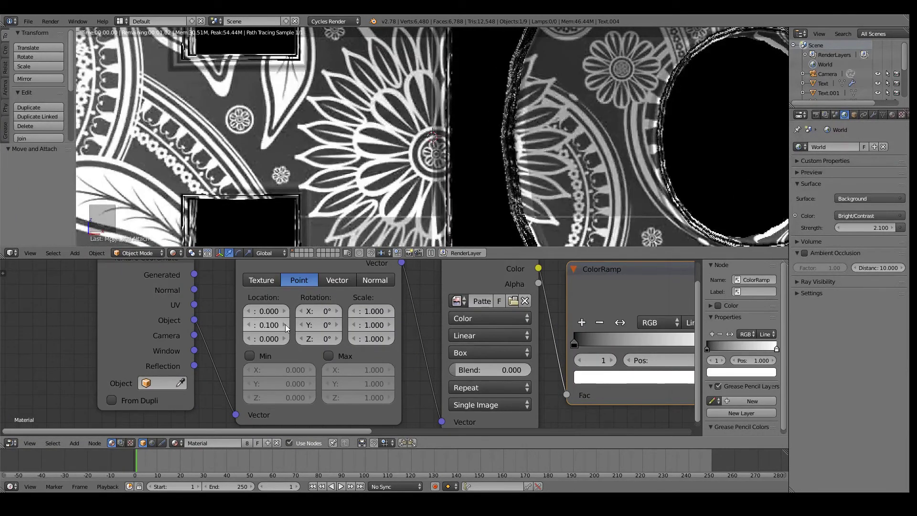
{"action": "left_click", "coordinate": [285, 325]}
{"action": "left_click", "coordinate": [285, 325]}
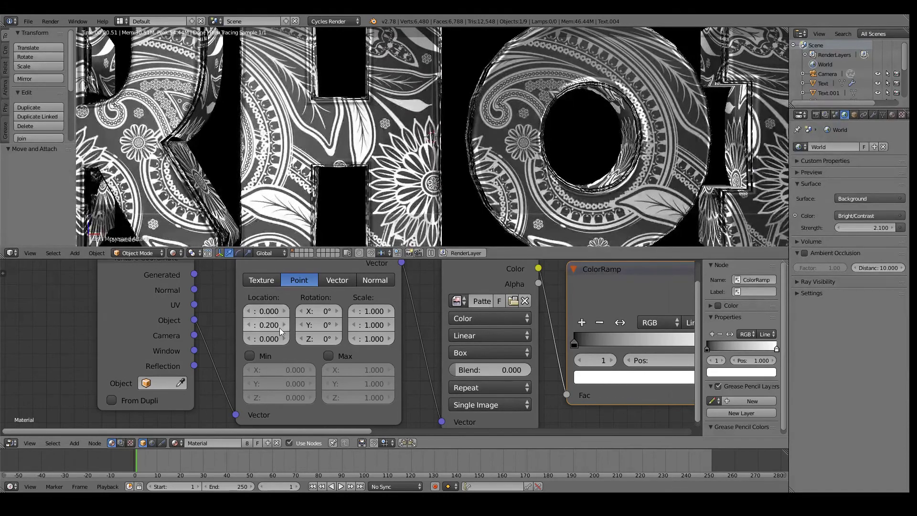
{"action": "scroll", "coordinate": [361, 205], "scroll_direction": "down", "scroll_amount": 5}
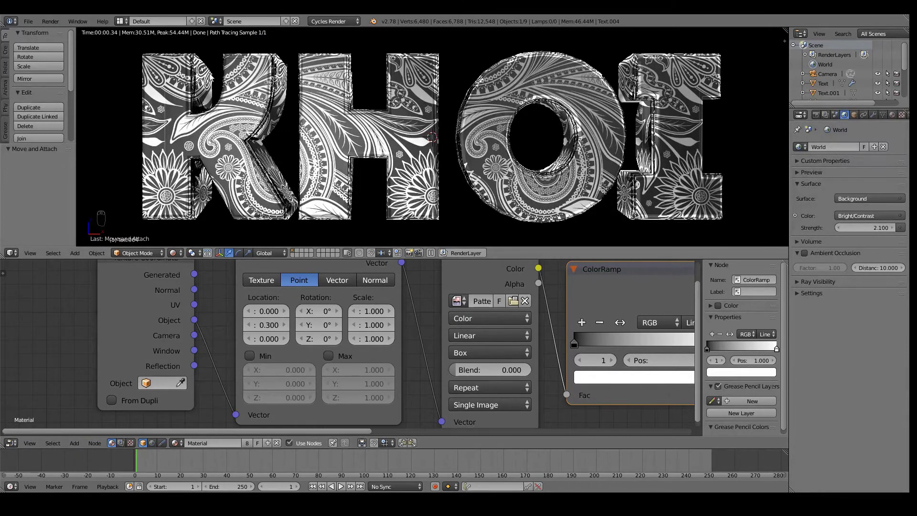
Shrink the texture's X scale to 0.700.
{"action": "left_click_drag", "start_coordinate": [374, 311], "coordinate": [363, 311]}
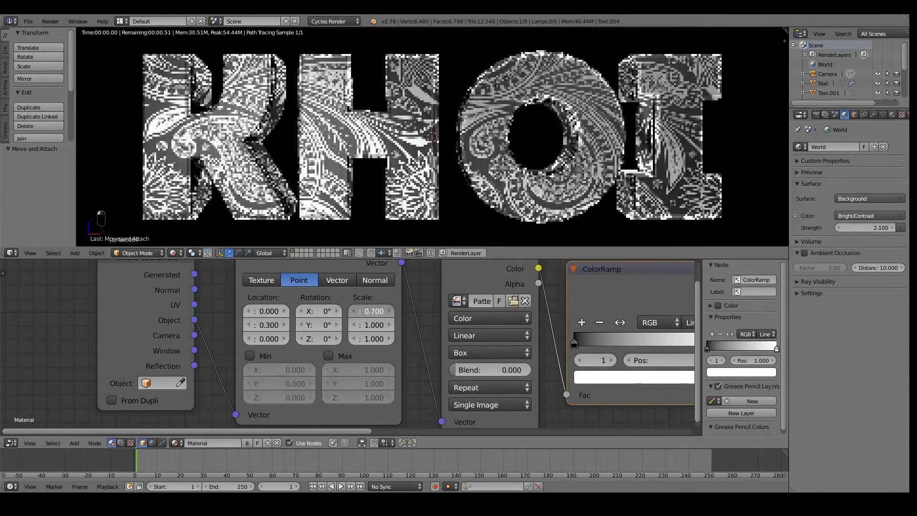
{"action": "scroll", "coordinate": [492, 348], "scroll_direction": "down", "scroll_amount": 2}
{"action": "middle_click_drag", "start_coordinate": [553, 366], "coordinate": [289, 346]}
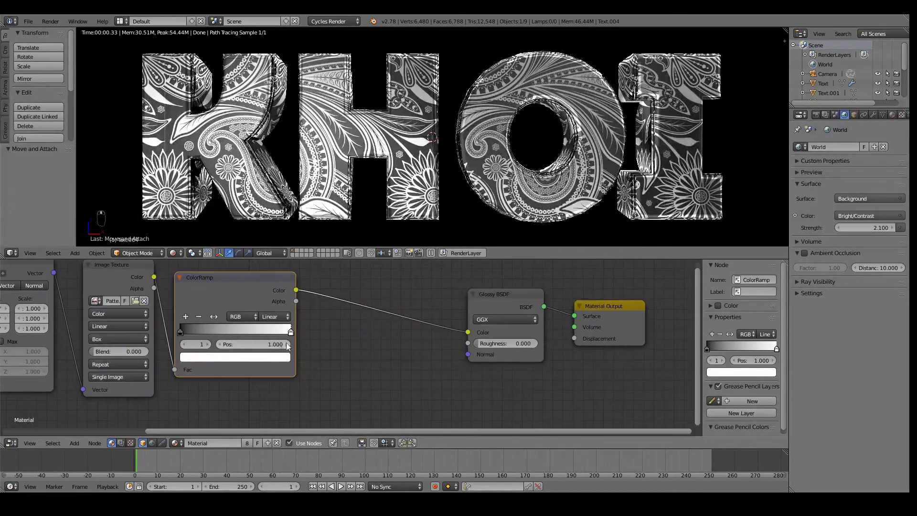
Preview pink and purple tints on the ramp colour, cancelling both.
{"action": "left_click", "coordinate": [256, 357]}
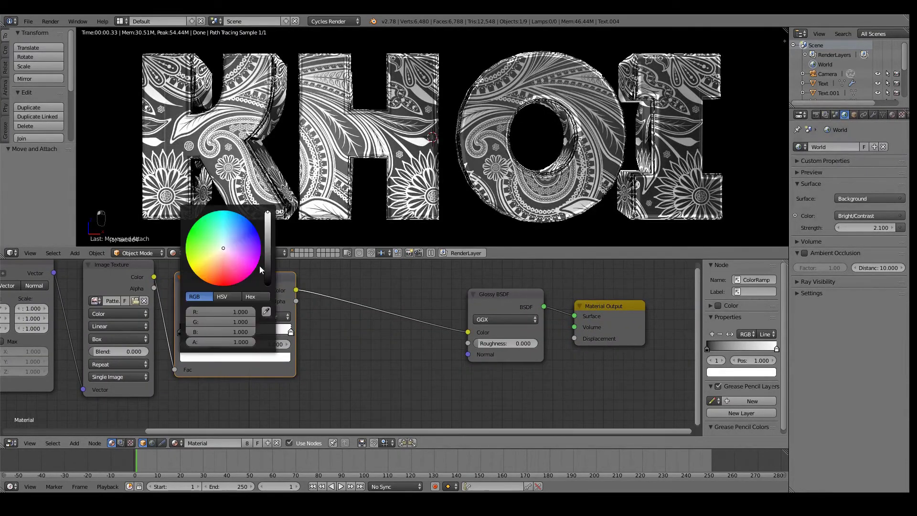
{"action": "left_click", "coordinate": [259, 266]}
{"action": "key", "text": "Escape"}
{"action": "scroll", "coordinate": [323, 357], "scroll_direction": "down", "scroll_amount": 2}
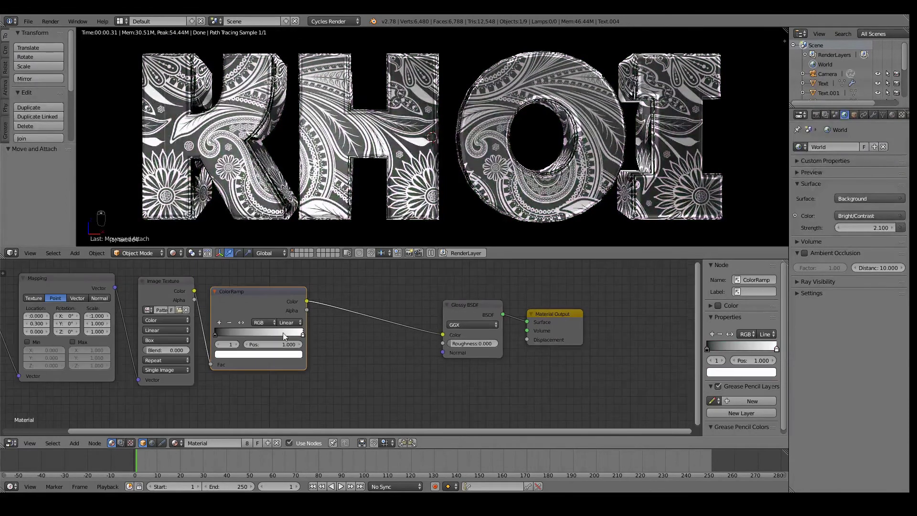
{"action": "left_click", "coordinate": [291, 354]}
{"action": "left_click", "coordinate": [315, 274]}
{"action": "key", "text": "Escape"}
{"action": "scroll", "coordinate": [374, 338], "scroll_direction": "up", "scroll_amount": 1}
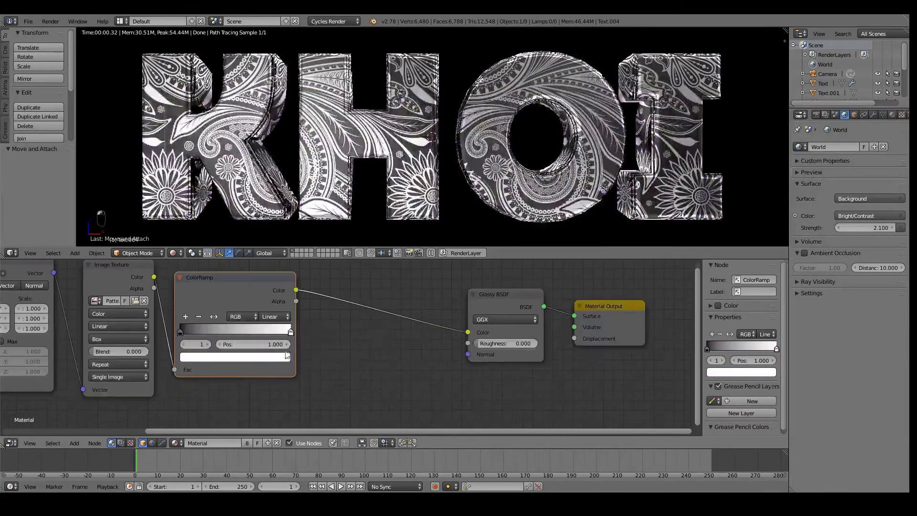
{"action": "scroll", "coordinate": [373, 338], "scroll_direction": "up", "scroll_amount": 1}
Load lol.jpg from the textures folder into the Image Texture node.
{"action": "left_click", "coordinate": [193, 316]}
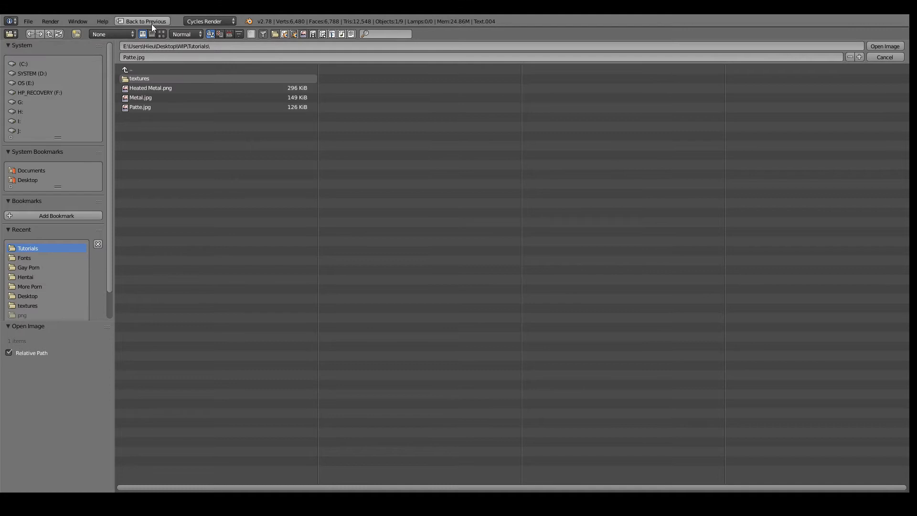
{"action": "left_click", "coordinate": [162, 33]}
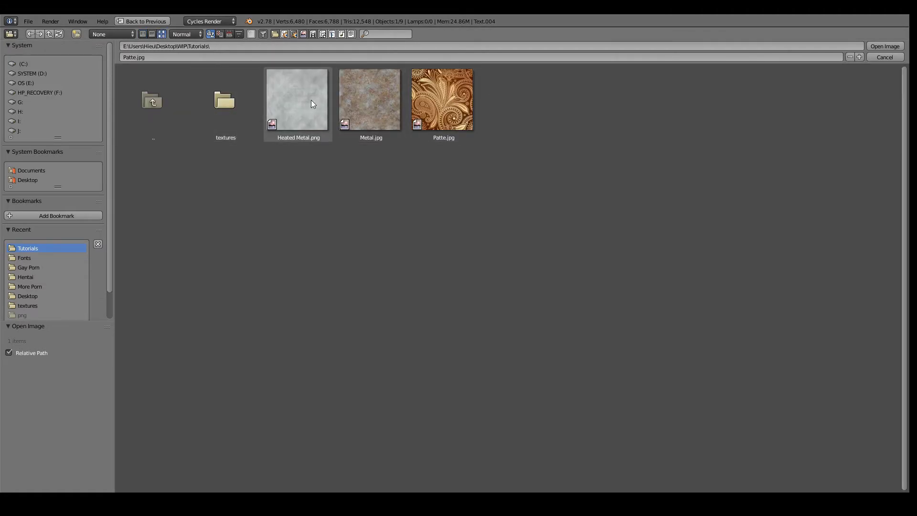
{"action": "left_click", "coordinate": [234, 129]}
{"action": "left_click", "coordinate": [258, 115]}
{"action": "left_click", "coordinate": [884, 46]}
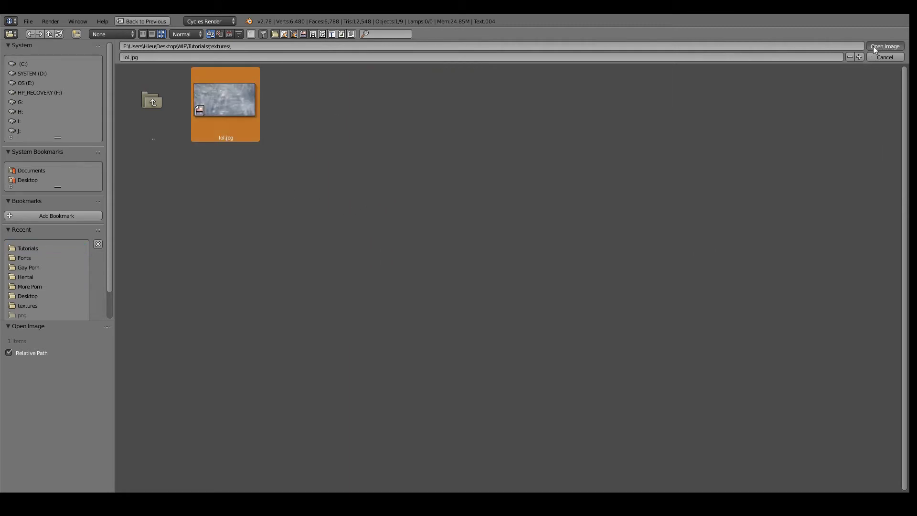
{"action": "scroll", "coordinate": [382, 304], "scroll_direction": "up", "scroll_amount": 3, "text": "ctrl"}
{"action": "scroll", "coordinate": [392, 306], "scroll_direction": "up", "scroll_amount": 2}
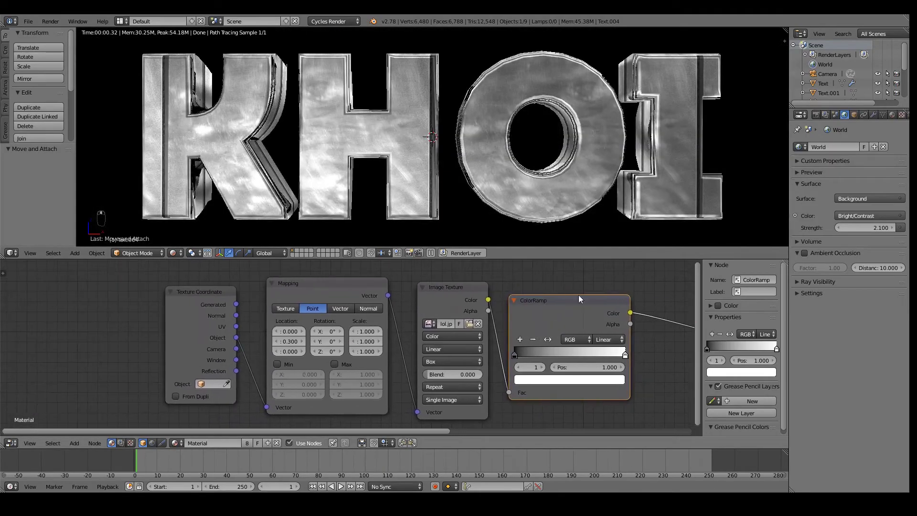
{"action": "scroll", "coordinate": [361, 332], "scroll_direction": "up", "scroll_amount": 2}
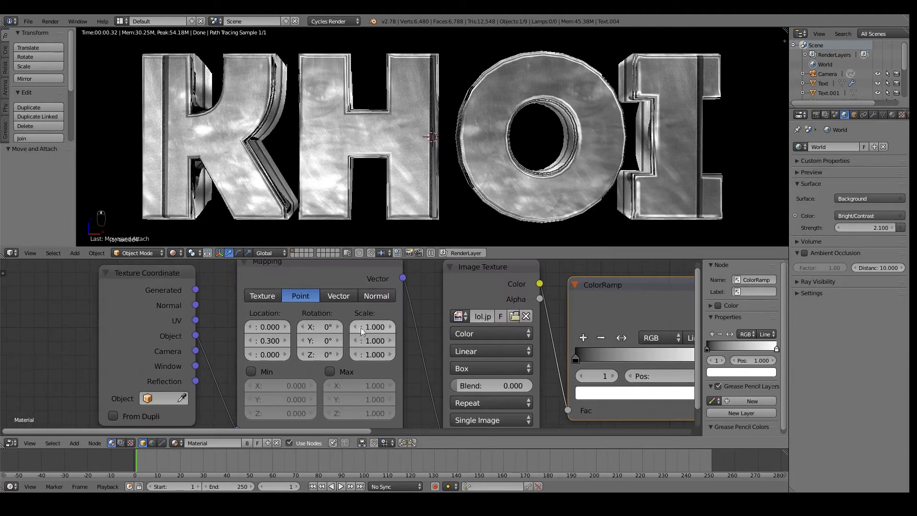
Shrink the texture's X scale to 0.9, keeping the X offset unchanged.
{"action": "left_click", "coordinate": [285, 327]}
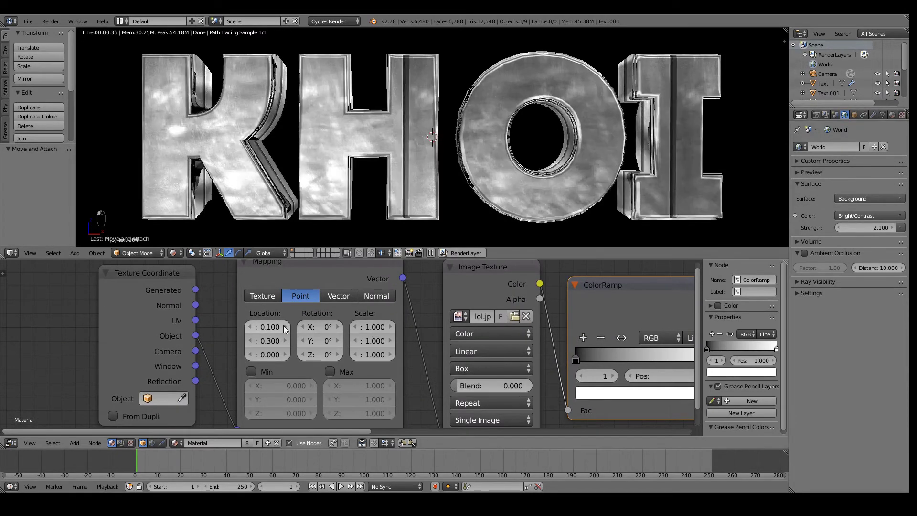
{"action": "key", "text": "ctrl+z"}
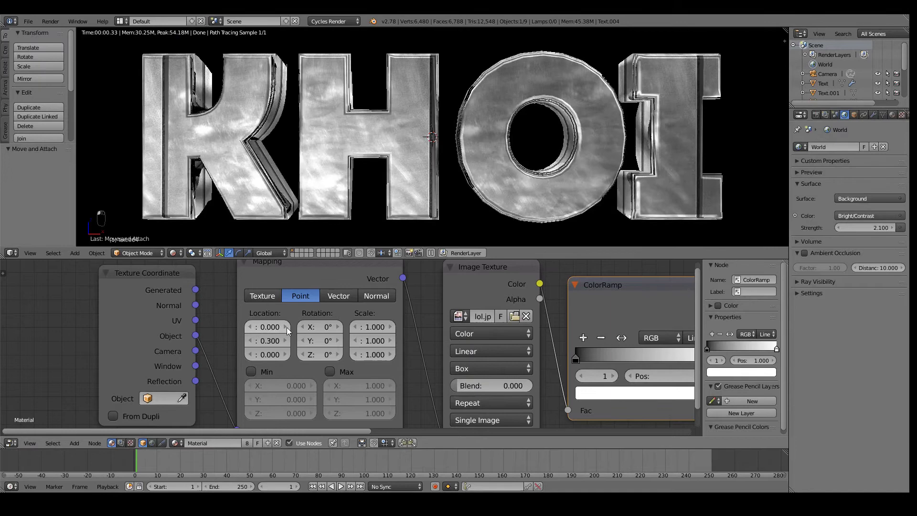
{"action": "left_click", "coordinate": [356, 327]}
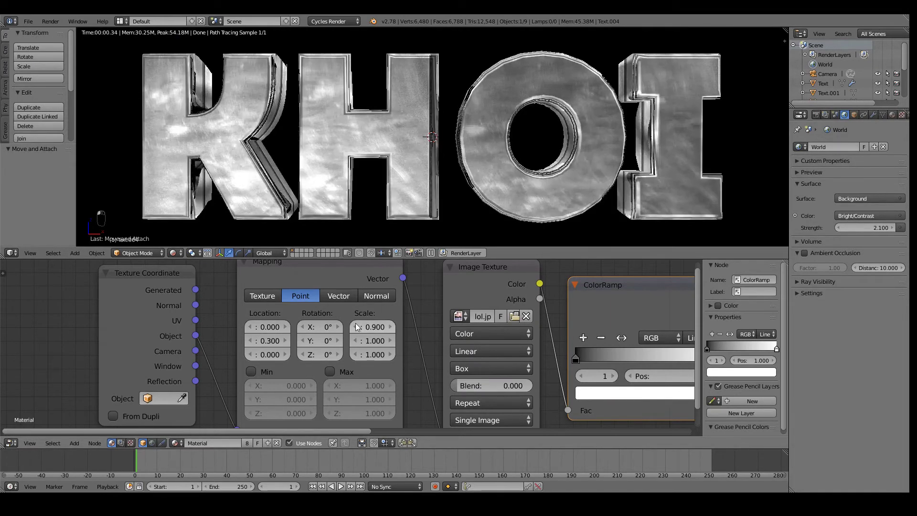
{"action": "middle_click_drag", "start_coordinate": [409, 106], "coordinate": [420, 114]}
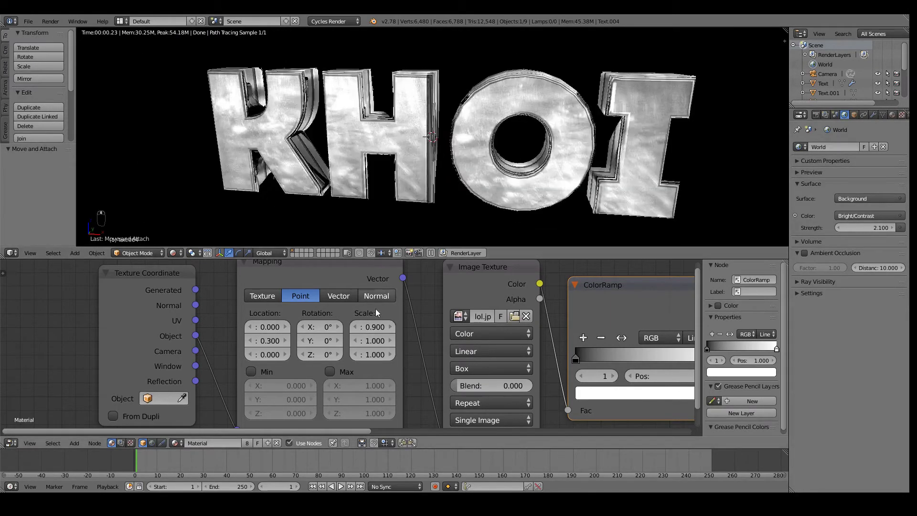
{"action": "left_click", "coordinate": [371, 328]}
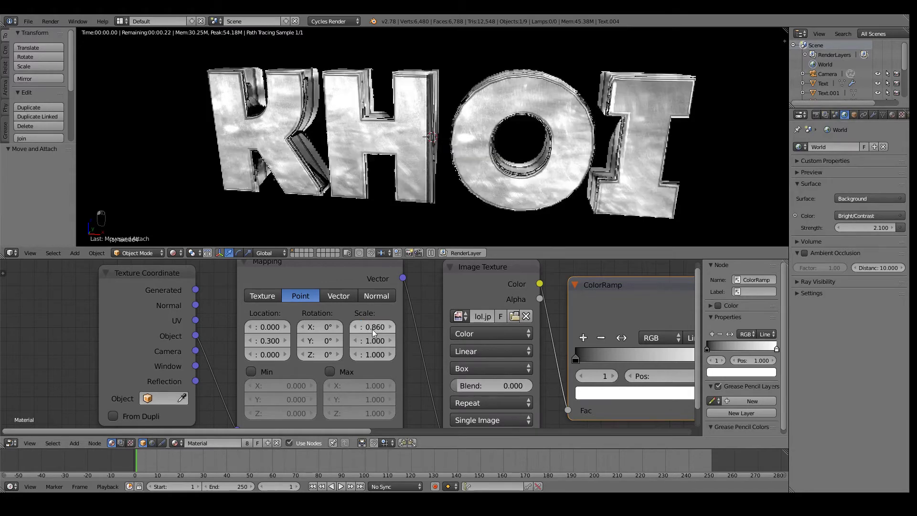
{"action": "type", "text": "86"}
{"action": "key", "text": "BackSpace"}
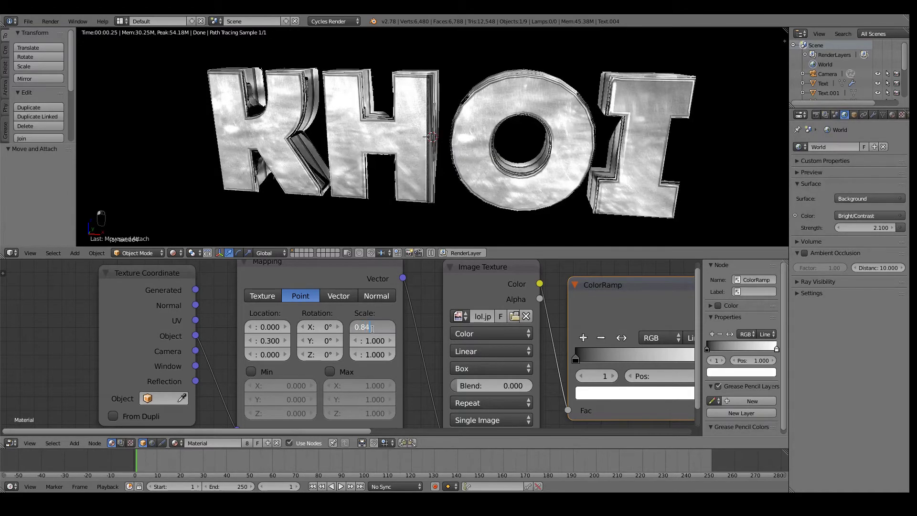
{"action": "type", "text": "4"}
{"action": "key", "text": "BackSpace"}
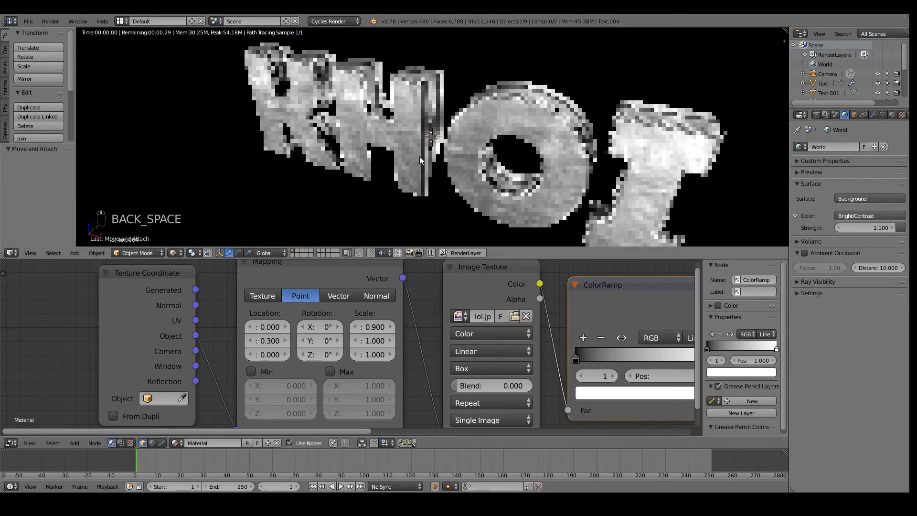
Set the texture's Z offset to 0.1 and X offset to -0.05.
{"action": "left_click", "coordinate": [285, 355]}
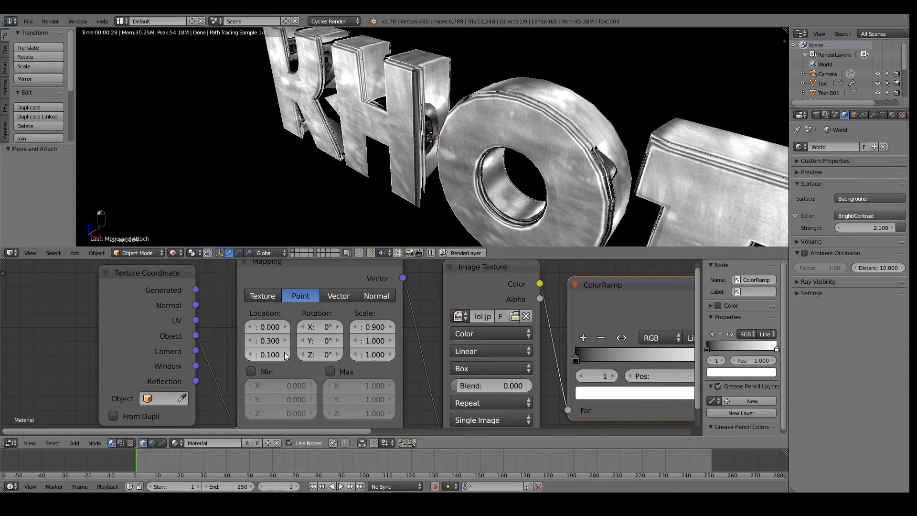
{"action": "scroll", "coordinate": [399, 190], "scroll_direction": "up", "scroll_amount": 5}
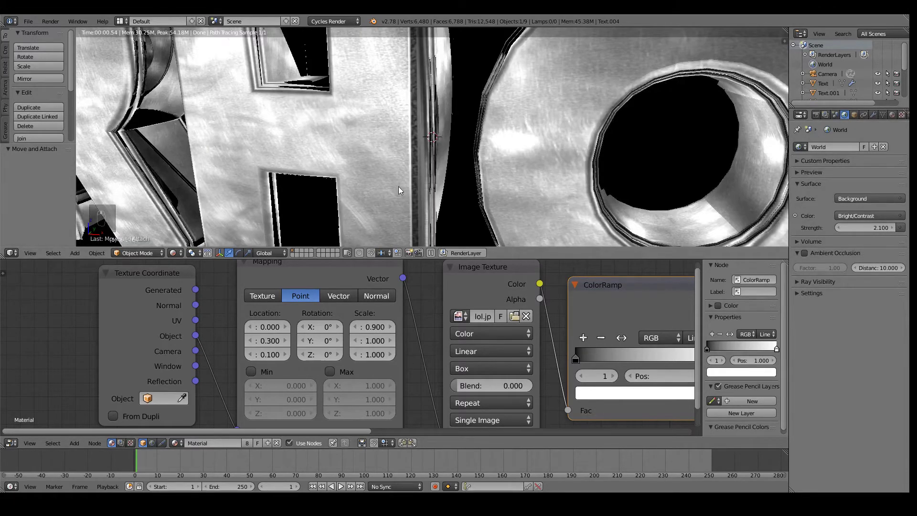
{"action": "middle_click_drag", "start_coordinate": [399, 190], "coordinate": [335, 205]}
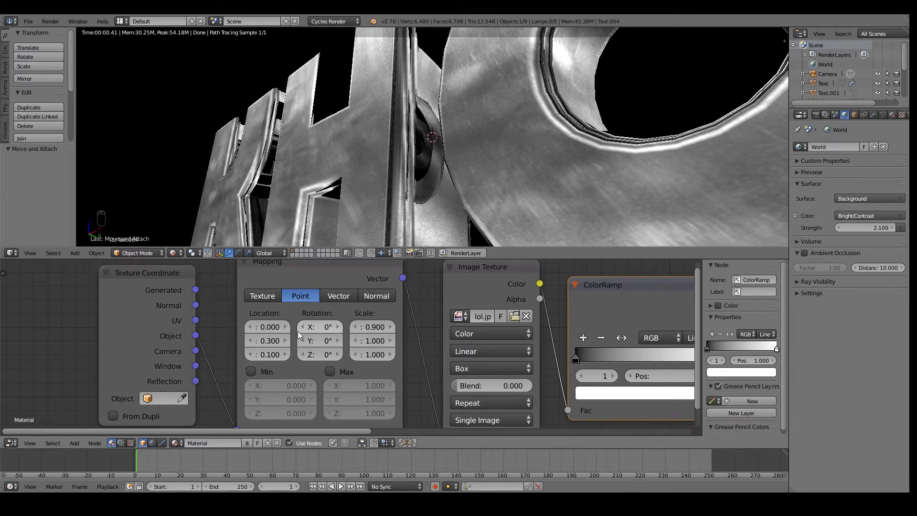
{"action": "key", "text": "KP_0"}
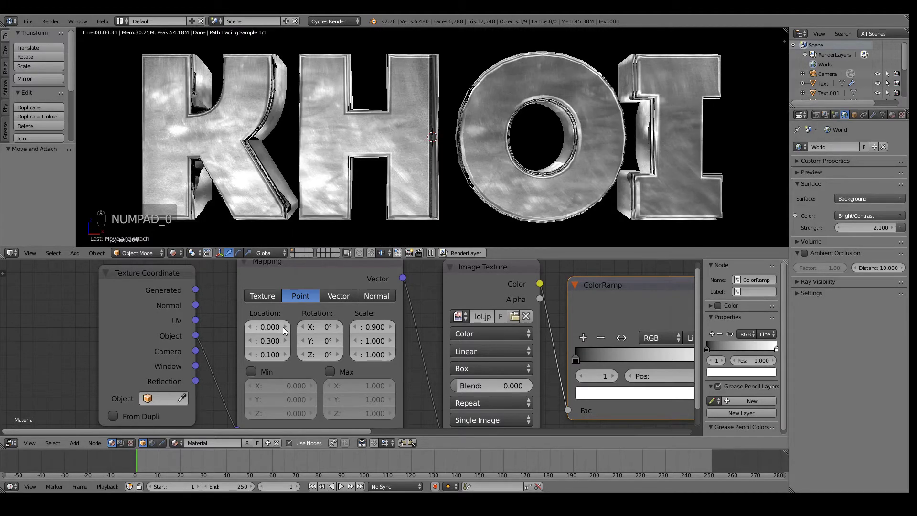
{"action": "left_click_drag", "start_coordinate": [283, 326], "coordinate": [267, 327]}
{"action": "left_click", "coordinate": [266, 327]}
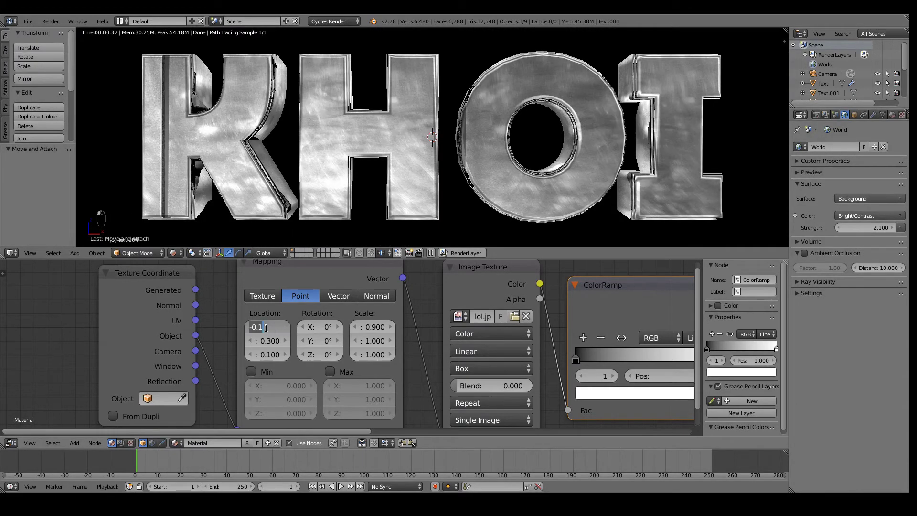
{"action": "type", "text": "-0.05"}
{"action": "key", "text": "Return"}
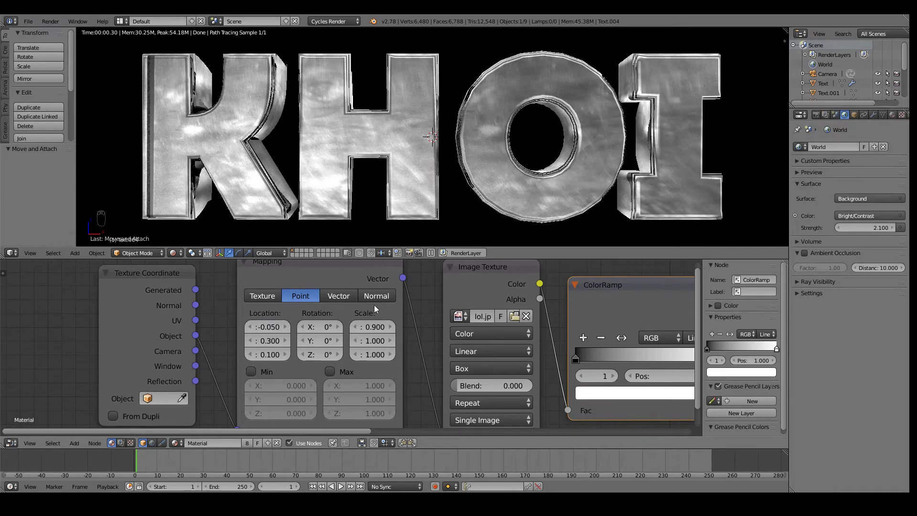
Scale the texture to 0.8 on X and 1.2 on Y and Z.
{"action": "left_click", "coordinate": [355, 327]}
{"action": "scroll", "coordinate": [425, 181], "scroll_direction": "down", "scroll_amount": 1}
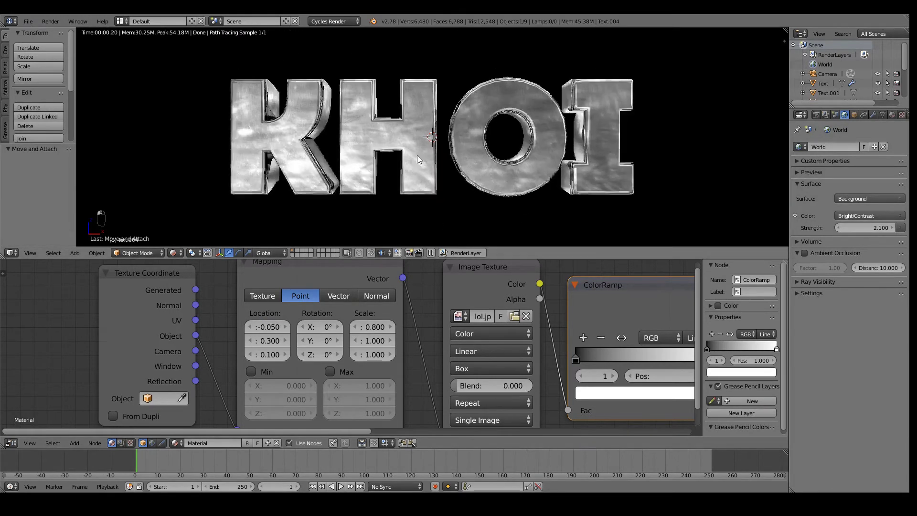
{"action": "left_click_drag", "start_coordinate": [375, 340], "coordinate": [382, 355]}
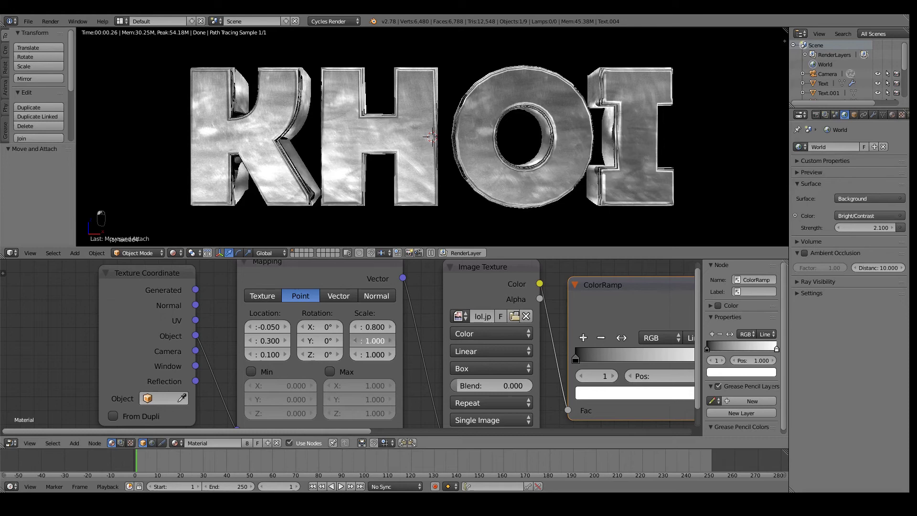
{"action": "type", "text": "3.700.5"}
{"action": "key", "text": "Return"}
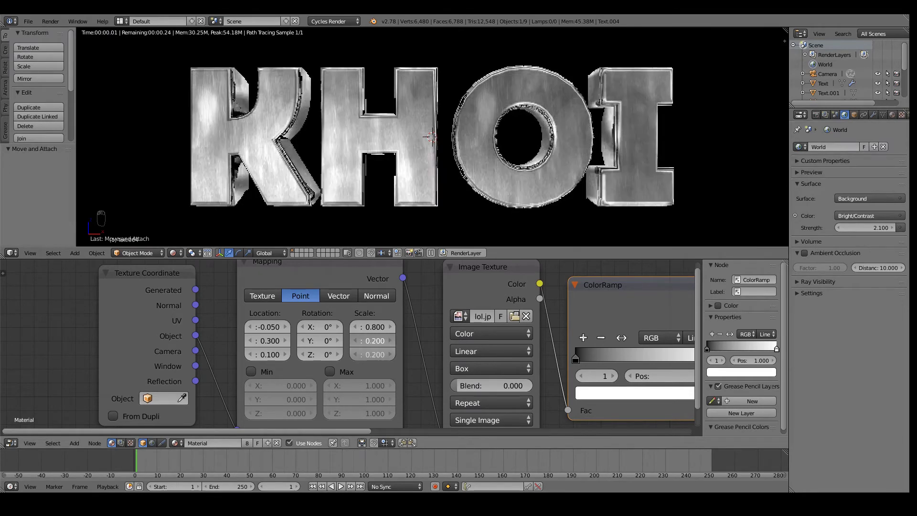
{"action": "left_click", "coordinate": [374, 340]}
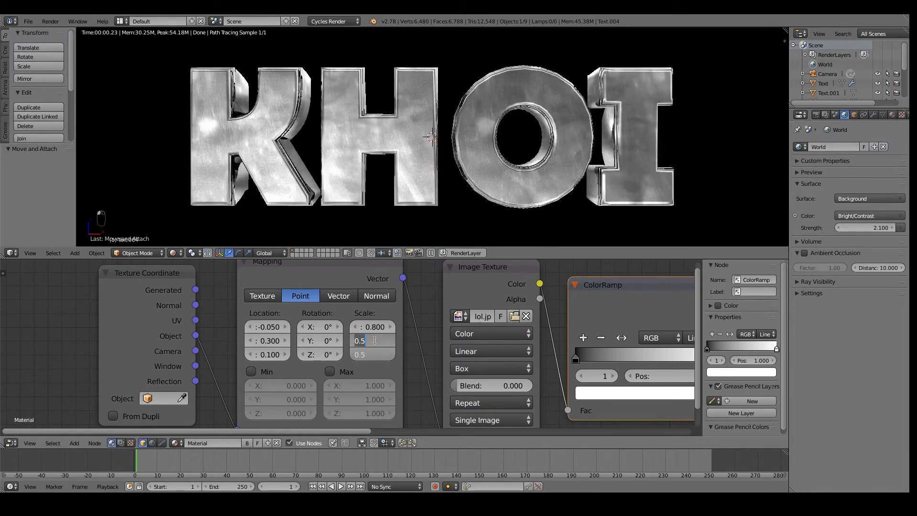
{"action": "type", "text": ": 1.2"}
{"action": "key", "text": "Return"}
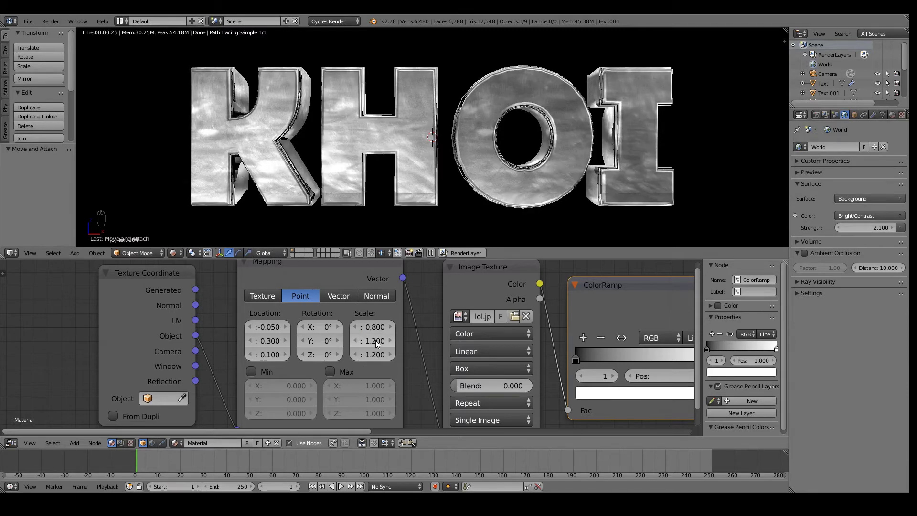
Try an X scale of 1.7, then bring it back to 0.8.
{"action": "scroll", "coordinate": [473, 161], "scroll_direction": "down", "scroll_amount": 1}
{"action": "scroll", "coordinate": [393, 317], "scroll_direction": "down", "scroll_amount": 1}
{"action": "left_click", "coordinate": [373, 328]}
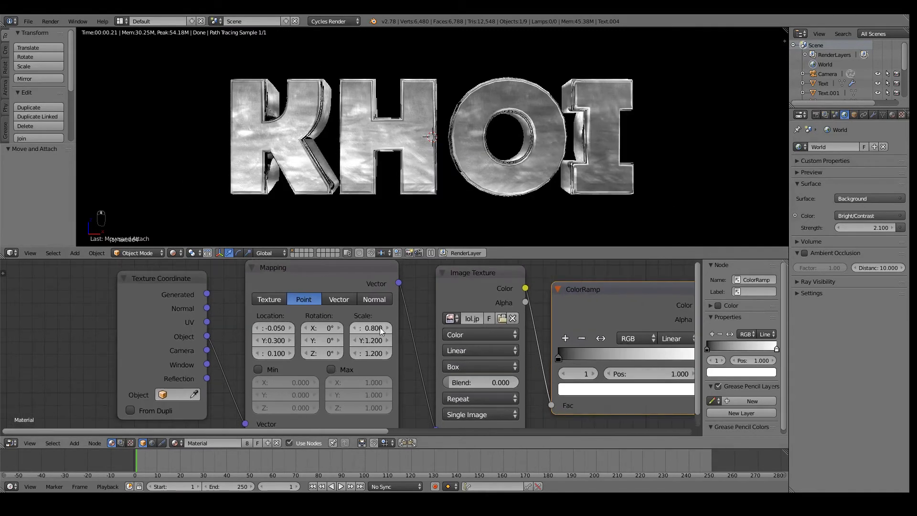
{"action": "type", "text": "1.7"}
{"action": "key", "text": "Return"}
{"action": "left_click_drag", "start_coordinate": [382, 330], "coordinate": [353, 329]}
{"action": "scroll", "coordinate": [382, 329], "scroll_direction": "down", "scroll_amount": 1}
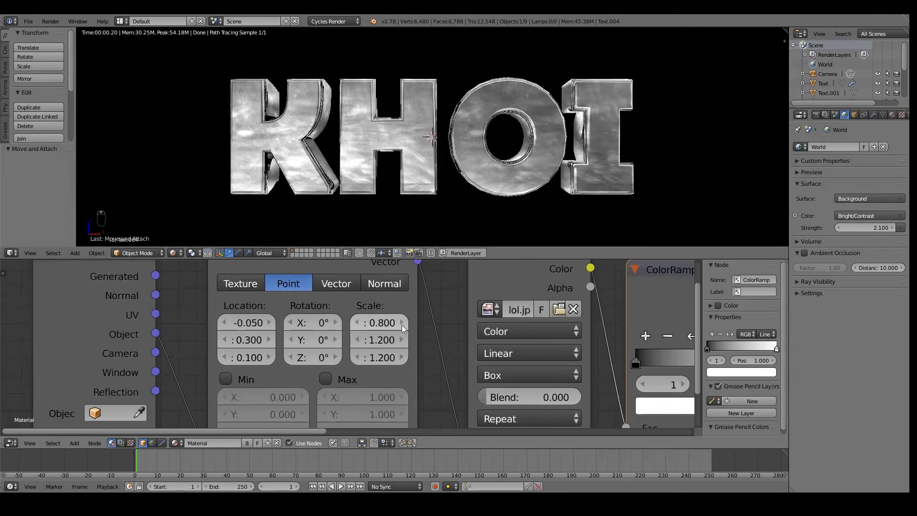
{"action": "scroll", "coordinate": [372, 320], "scroll_direction": "down", "scroll_amount": 1}
{"action": "left_click", "coordinate": [314, 291]}
Darken the ColorRamp's white stop to about 0.45 grey.
{"action": "key", "text": "g"}
{"action": "key", "text": "ctrl+z"}
{"action": "key", "text": "ctrl+z"}
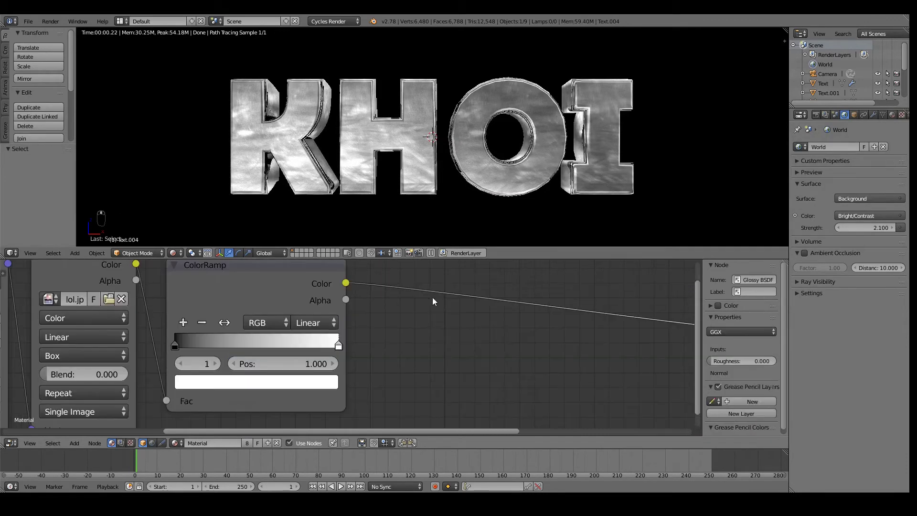
{"action": "left_click", "coordinate": [333, 387]}
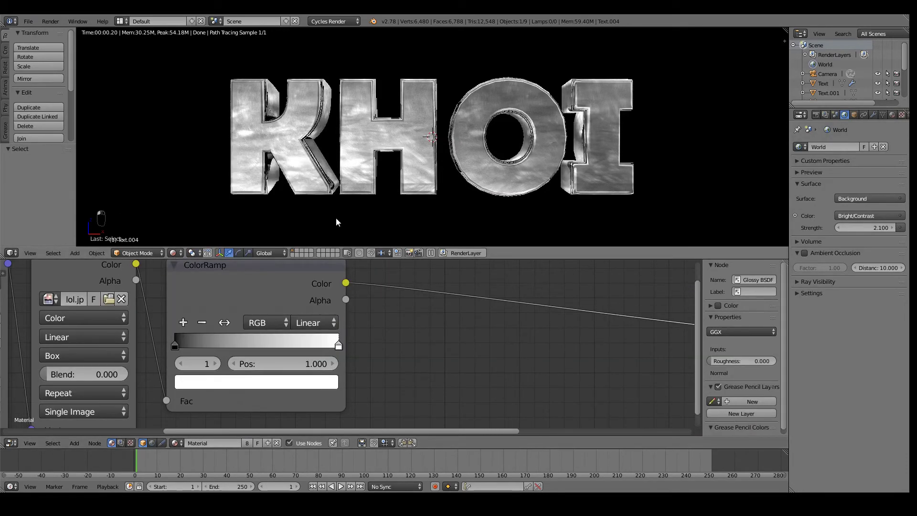
{"action": "left_click", "coordinate": [335, 385]}
{"action": "left_click", "coordinate": [303, 197]}
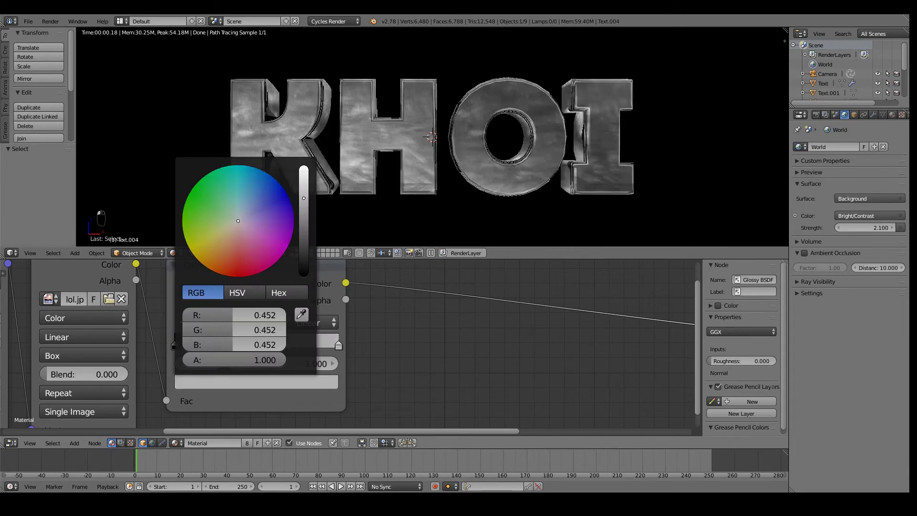
{"action": "left_click_drag", "start_coordinate": [303, 197], "coordinate": [303, 194]}
Pan and zoom out the node editor to see the whole node tree.
{"action": "scroll", "coordinate": [522, 318], "scroll_direction": "down", "scroll_amount": 1}
{"action": "middle_click_drag", "start_coordinate": [523, 318], "coordinate": [366, 351]}
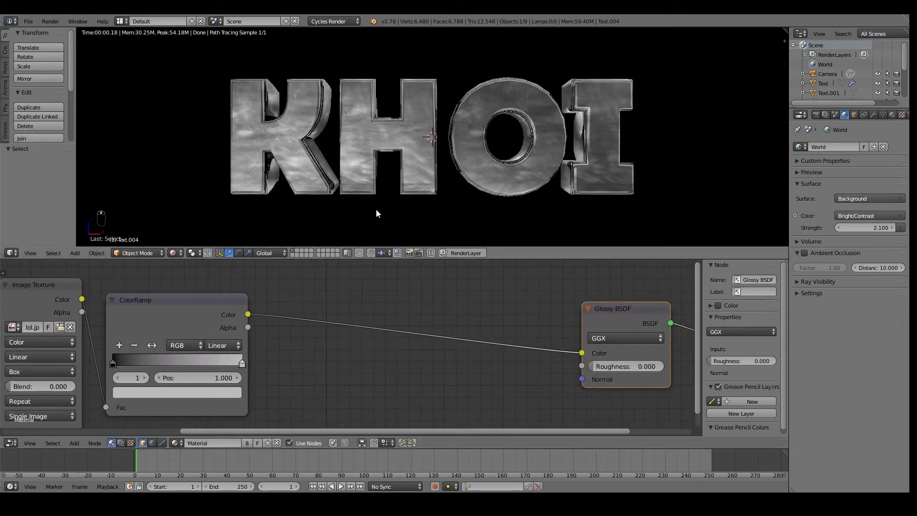
{"action": "scroll", "coordinate": [346, 104], "scroll_direction": "up", "scroll_amount": 4}
{"action": "scroll", "coordinate": [346, 105], "scroll_direction": "up", "scroll_amount": 1}
{"action": "scroll", "coordinate": [337, 130], "scroll_direction": "down", "scroll_amount": 3}
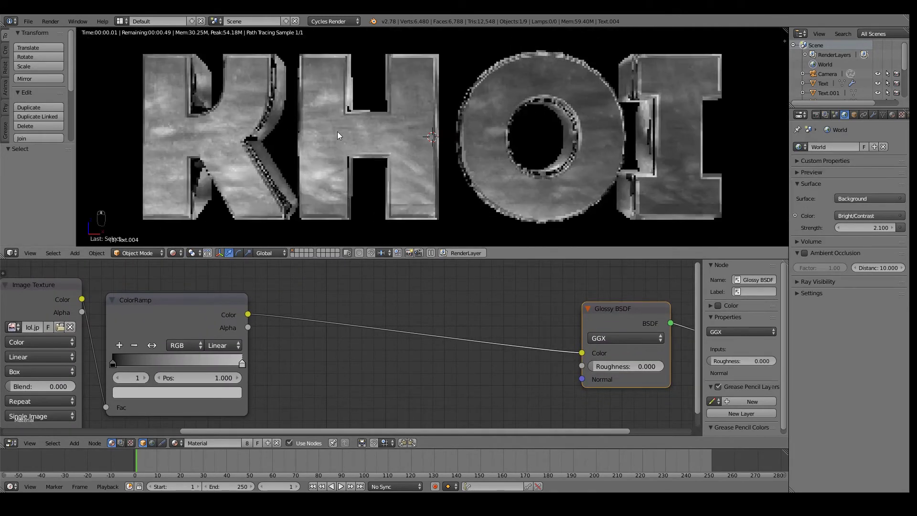
{"action": "scroll", "coordinate": [330, 137], "scroll_direction": "up", "scroll_amount": 1}
{"action": "scroll", "coordinate": [311, 145], "scroll_direction": "down", "scroll_amount": 4}
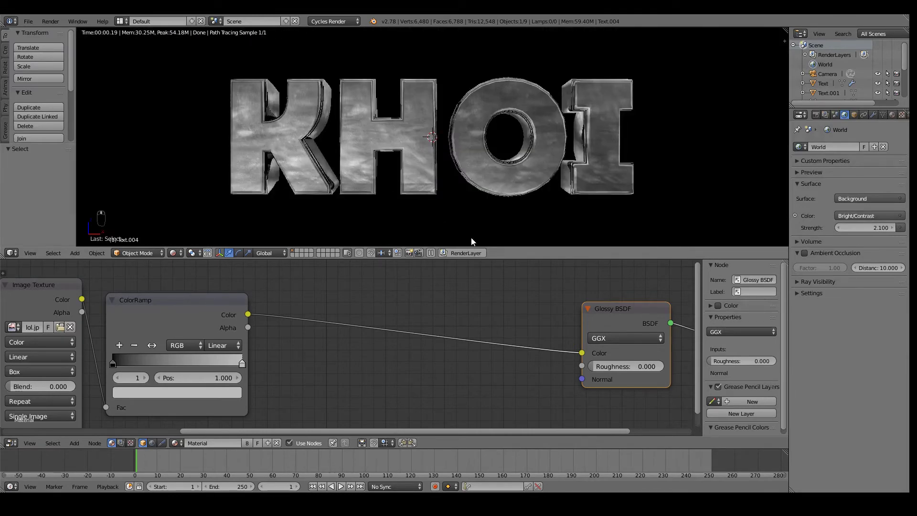
{"action": "scroll", "coordinate": [400, 362], "scroll_direction": "down", "scroll_amount": 3}
{"action": "scroll", "coordinate": [423, 321], "scroll_direction": "down", "scroll_amount": 1}
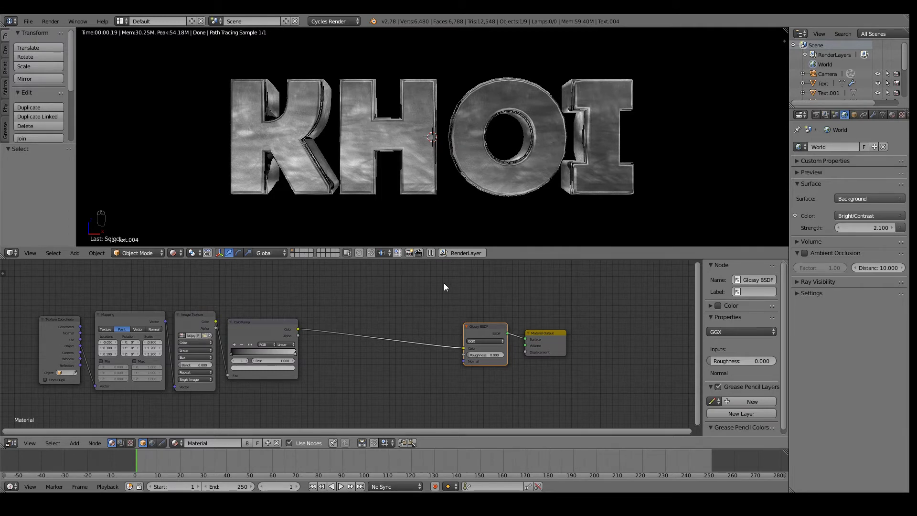
Add a Bump node below the ramp, fed by the ColorRamp Color into Height.
{"action": "scroll", "coordinate": [504, 335], "scroll_direction": "up", "scroll_amount": 1}
{"action": "scroll", "coordinate": [462, 403], "scroll_direction": "up", "scroll_amount": 1}
{"action": "key", "text": "shift+a"}
{"action": "left_click", "coordinate": [366, 358]}
{"action": "type", "text": "Bu"}
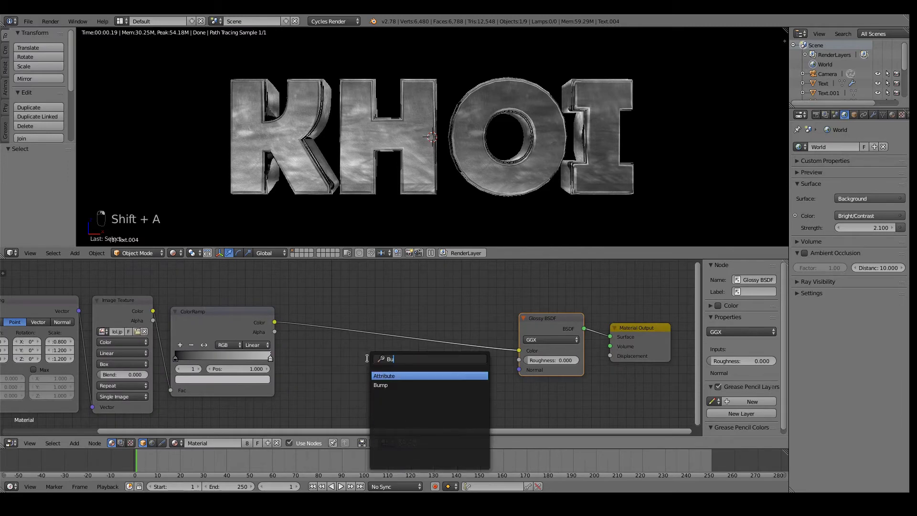
{"action": "type", "text": "mp"}
{"action": "key", "text": "Return"}
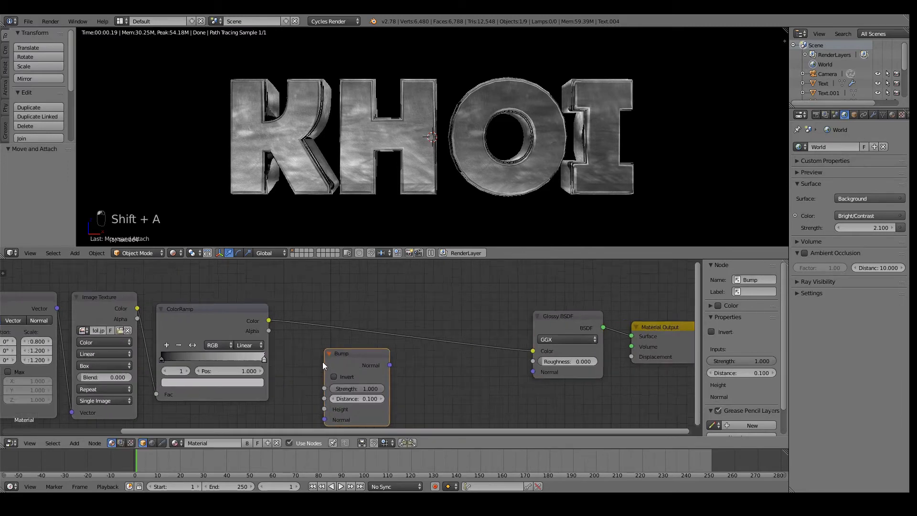
{"action": "left_click", "coordinate": [322, 362]}
{"action": "scroll", "coordinate": [322, 362], "scroll_direction": "up", "scroll_amount": 1}
{"action": "left_click_drag", "start_coordinate": [255, 316], "coordinate": [322, 420]}
{"action": "left_click", "coordinate": [174, 306]}
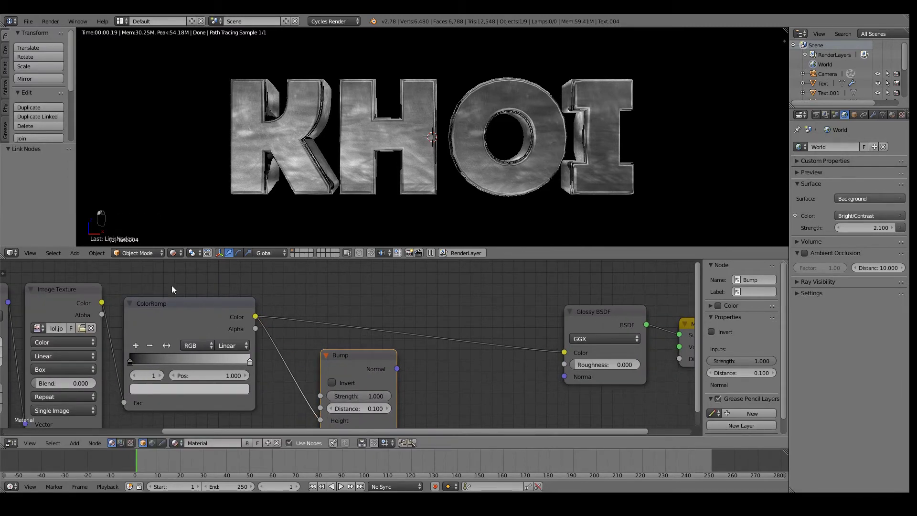
Connect the Bump output to the Glossy BSDF Normal input.
{"action": "scroll", "coordinate": [171, 285], "scroll_direction": "up", "scroll_amount": 1}
{"action": "middle_click_drag", "start_coordinate": [171, 285], "coordinate": [229, 288]}
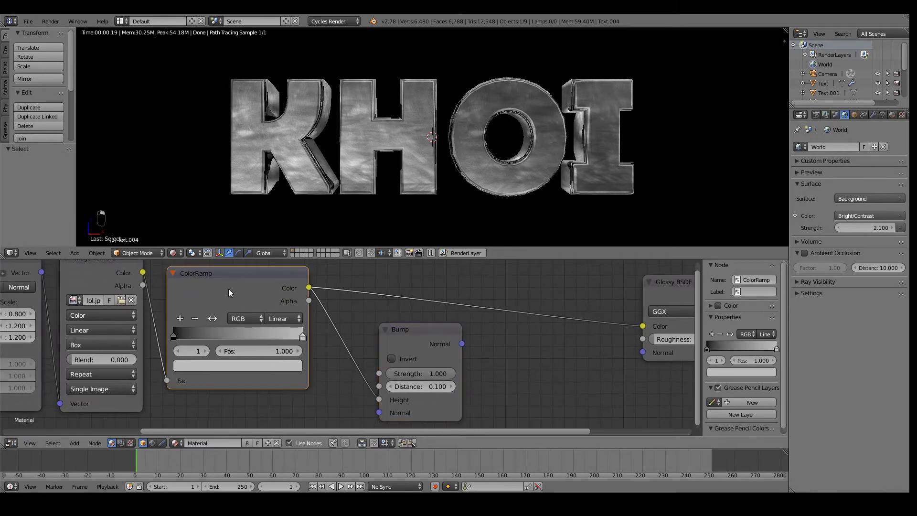
{"action": "left_click", "coordinate": [391, 342]}
{"action": "key", "text": "g"}
{"action": "scroll", "coordinate": [451, 376], "scroll_direction": "up", "scroll_amount": 1}
{"action": "middle_click_drag", "start_coordinate": [550, 348], "coordinate": [369, 346]}
{"action": "left_click_drag", "start_coordinate": [312, 341], "coordinate": [508, 351]}
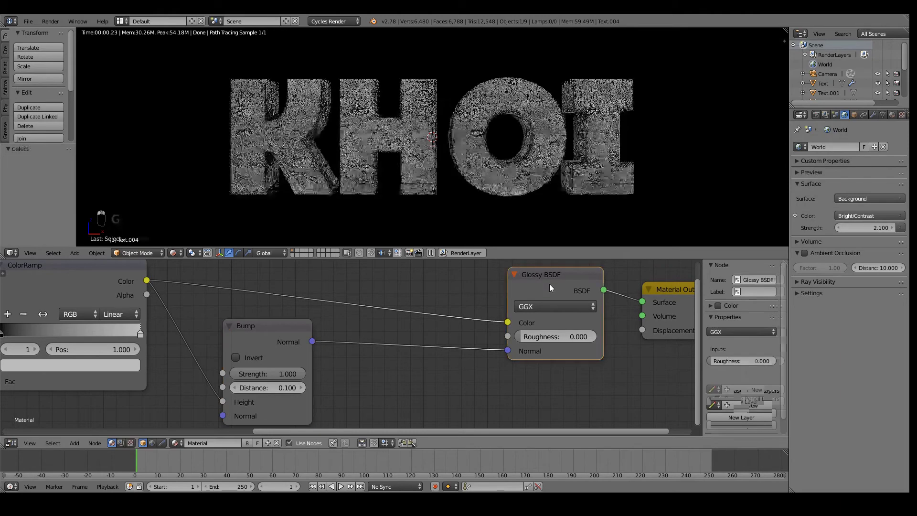
{"action": "left_click_drag", "start_coordinate": [550, 284], "coordinate": [460, 279]}
Set the Bump strength to 0.030 and tidy the Bump node's position.
{"action": "left_click", "coordinate": [292, 373]}
{"action": "type", "text": "1.0"}
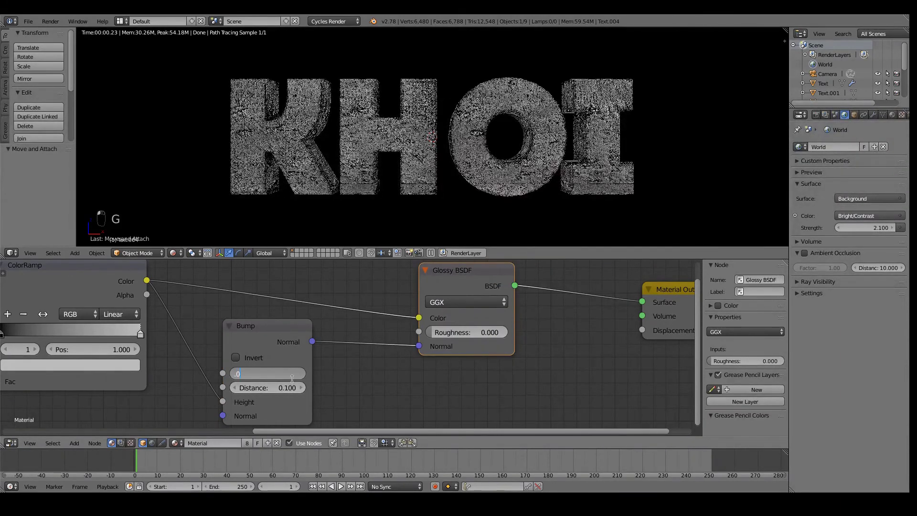
{"action": "type", "text": "3"}
{"action": "key", "text": "Return"}
{"action": "left_click_drag", "start_coordinate": [262, 338], "coordinate": [292, 331]}
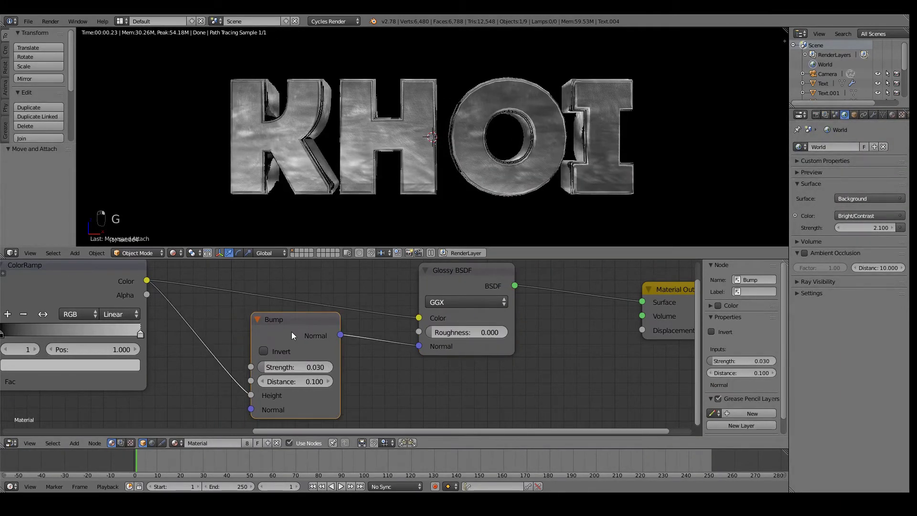
{"action": "scroll", "coordinate": [501, 78], "scroll_direction": "up", "scroll_amount": 3}
{"action": "scroll", "coordinate": [310, 157], "scroll_direction": "up", "scroll_amount": 2}
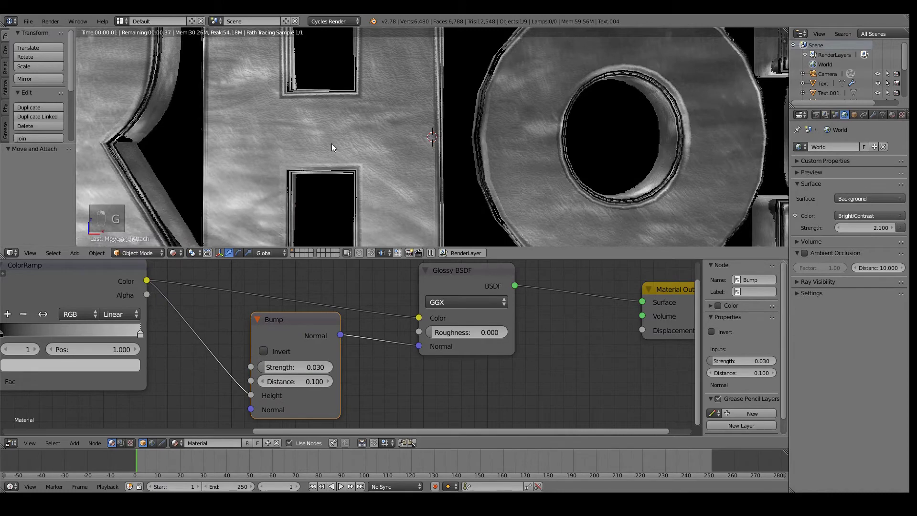
{"action": "scroll", "coordinate": [333, 146], "scroll_direction": "down", "scroll_amount": 5}
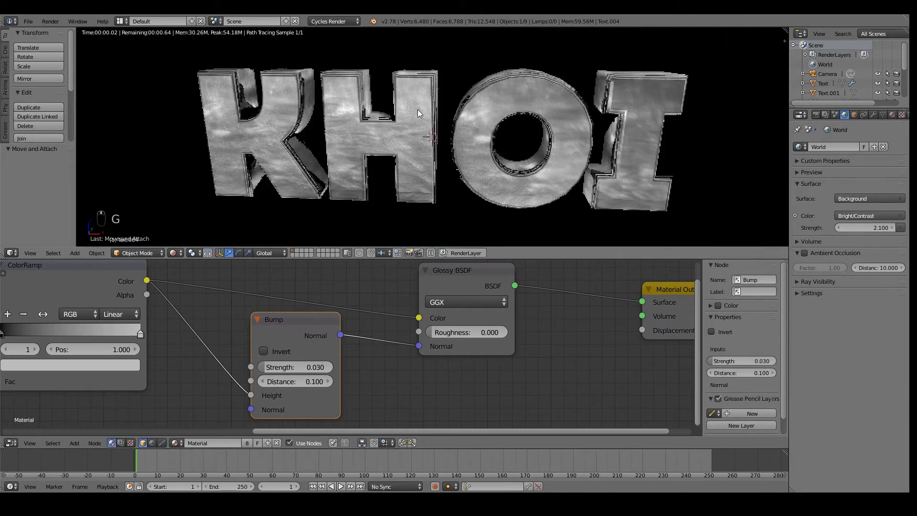
Return to the camera view and reposition the Bump node.
{"action": "key", "text": "KP_0"}
{"action": "scroll", "coordinate": [417, 288], "scroll_direction": "down", "scroll_amount": 2}
{"action": "scroll", "coordinate": [329, 337], "scroll_direction": "down", "scroll_amount": 1}
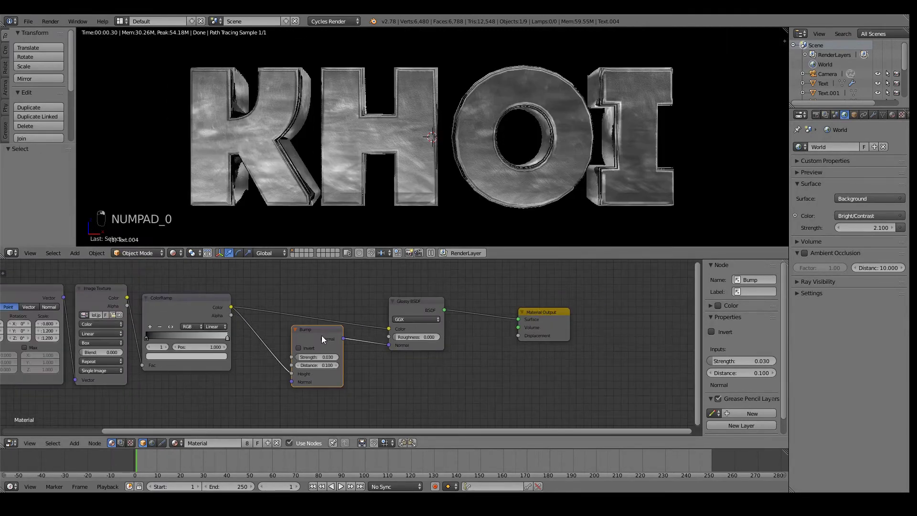
{"action": "key", "text": "g"}
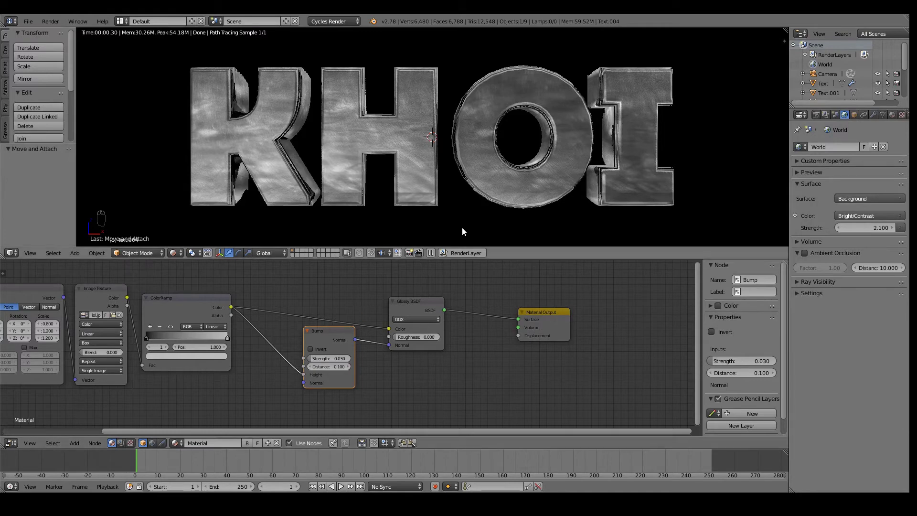
Raise the Mapping Location Y to 0.400.
{"action": "scroll", "coordinate": [371, 219], "scroll_direction": "up", "scroll_amount": 2}
{"action": "scroll", "coordinate": [135, 328], "scroll_direction": "up", "scroll_amount": 2}
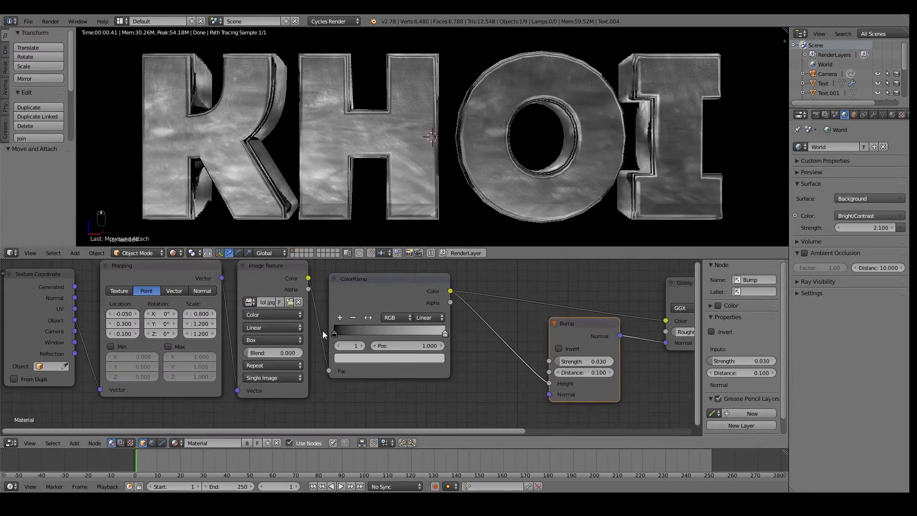
{"action": "left_click", "coordinate": [136, 324]}
{"action": "scroll", "coordinate": [557, 326], "scroll_direction": "down", "scroll_amount": 2}
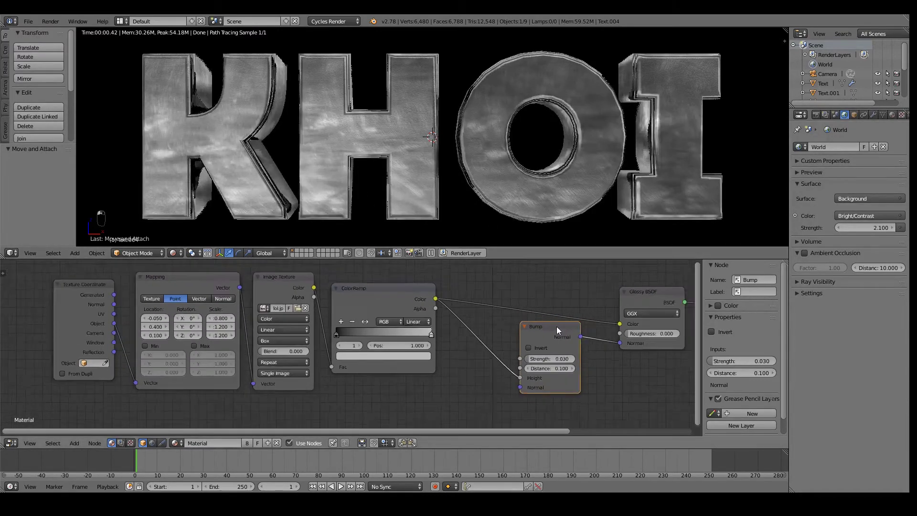
{"action": "middle_click_drag", "start_coordinate": [557, 326], "coordinate": [381, 337]}
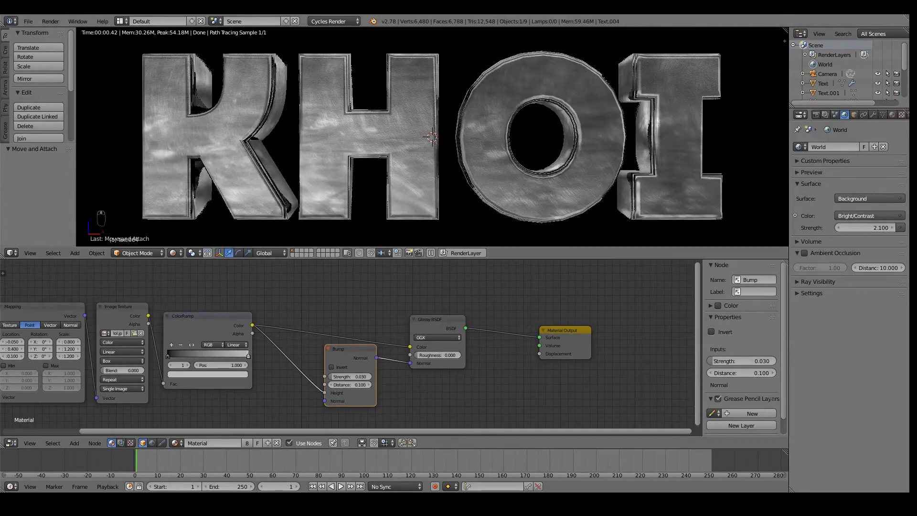
Give the H letter its own new material, Material.001.
{"action": "left_click", "coordinate": [892, 115]}
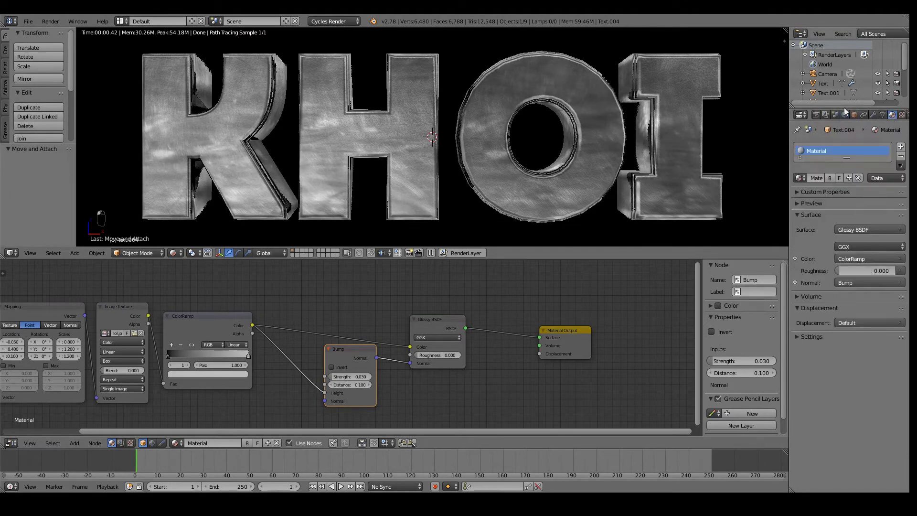
{"action": "left_click", "coordinate": [850, 178]}
{"action": "left_click", "coordinate": [802, 177]}
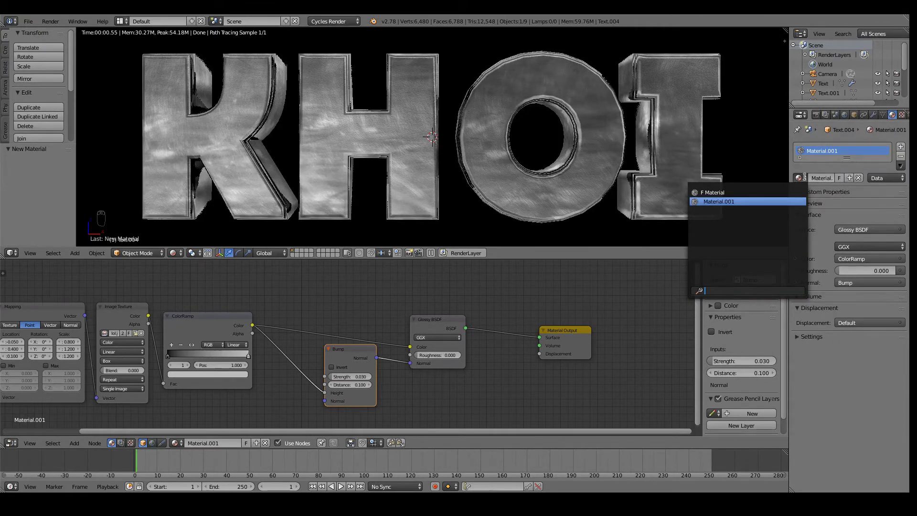
Add a reroute point on the ColorRamp's outgoing link.
{"action": "scroll", "coordinate": [430, 331], "scroll_direction": "up", "scroll_amount": 1}
{"action": "middle_click_drag", "start_coordinate": [337, 333], "coordinate": [384, 339]}
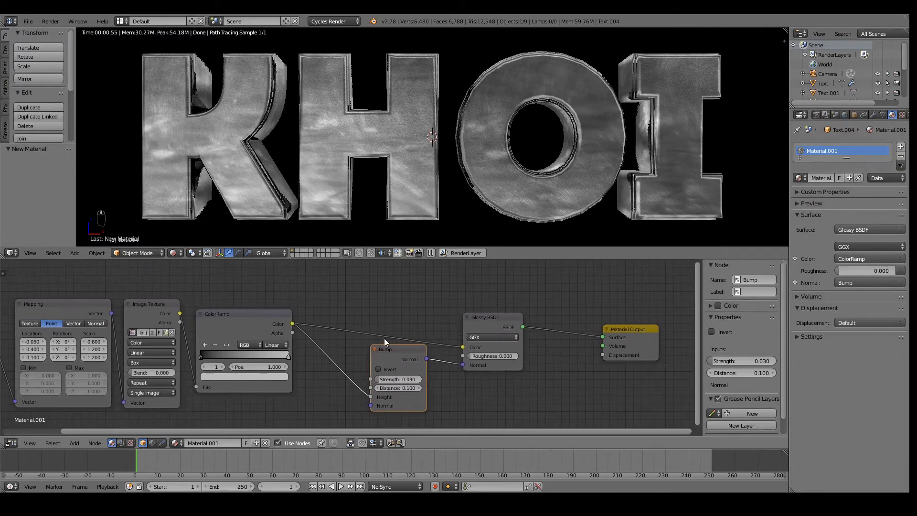
{"action": "right_click_drag", "start_coordinate": [358, 297], "coordinate": [349, 381], "text": "ctrl"}
Box-select the Bump, Glossy BSDF and Material Output nodes and shift them right to make room.
{"action": "key", "text": "b"}
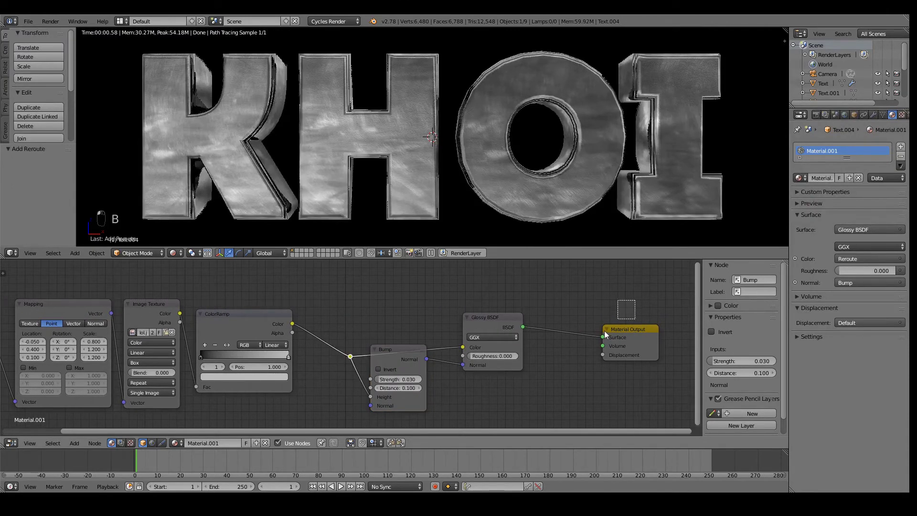
{"action": "left_click_drag", "start_coordinate": [636, 300], "coordinate": [318, 409]}
{"action": "key", "text": "g"}
{"action": "left_click", "coordinate": [428, 381]}
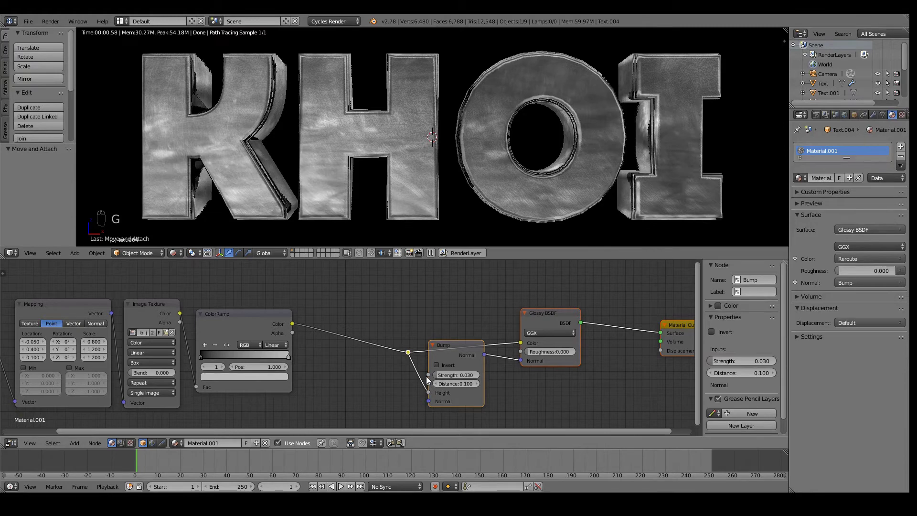
{"action": "scroll", "coordinate": [349, 343], "scroll_direction": "up", "scroll_amount": 2}
Insert a Mix node on the ColorRamp link and set its blend mode to Color.
{"action": "key", "text": "shift+a"}
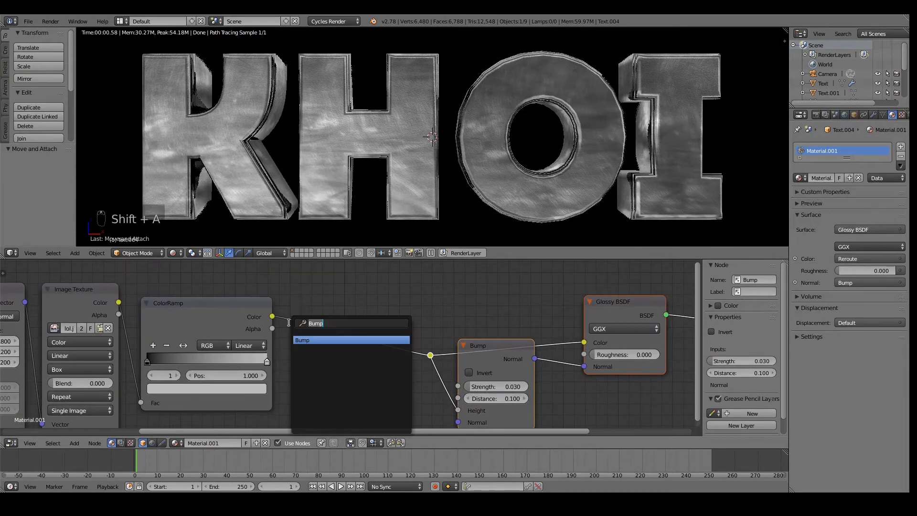
{"action": "type", "text": "mix"}
{"action": "key", "text": "Return"}
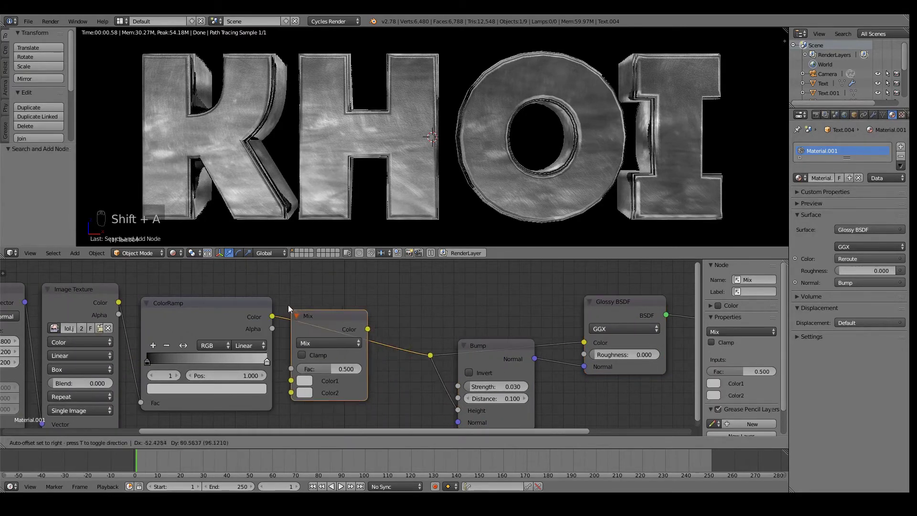
{"action": "left_click", "coordinate": [308, 305]}
{"action": "scroll", "coordinate": [308, 305], "scroll_direction": "up", "scroll_amount": 2}
{"action": "left_click", "coordinate": [356, 336]}
{"action": "left_click", "coordinate": [379, 93]}
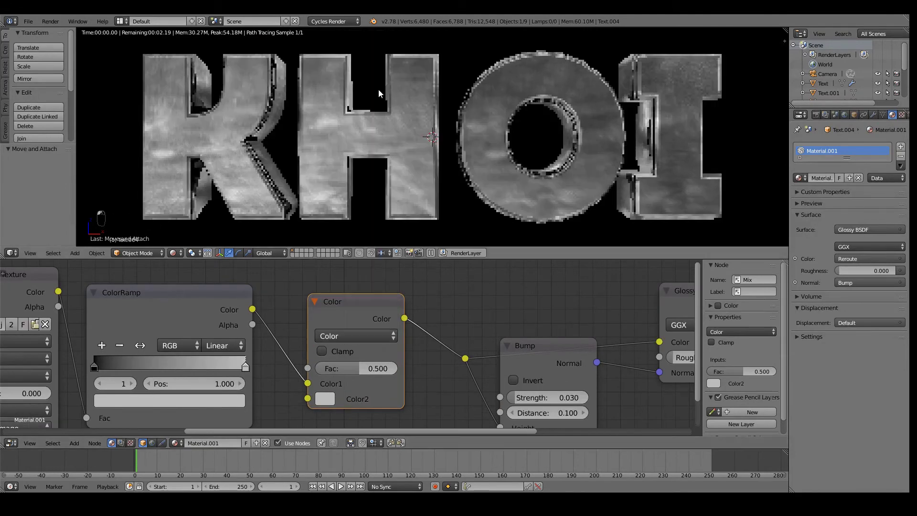
Set the Mix factor to 1.0 and make Color2 a pale blue.
{"action": "left_click", "coordinate": [325, 399]}
{"action": "left_click", "coordinate": [381, 239]}
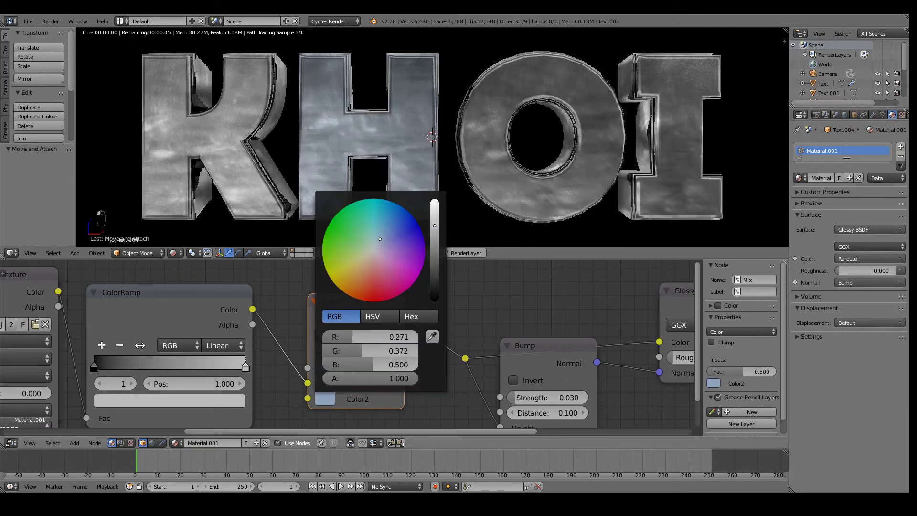
{"action": "left_click_drag", "start_coordinate": [356, 368], "coordinate": [387, 369]}
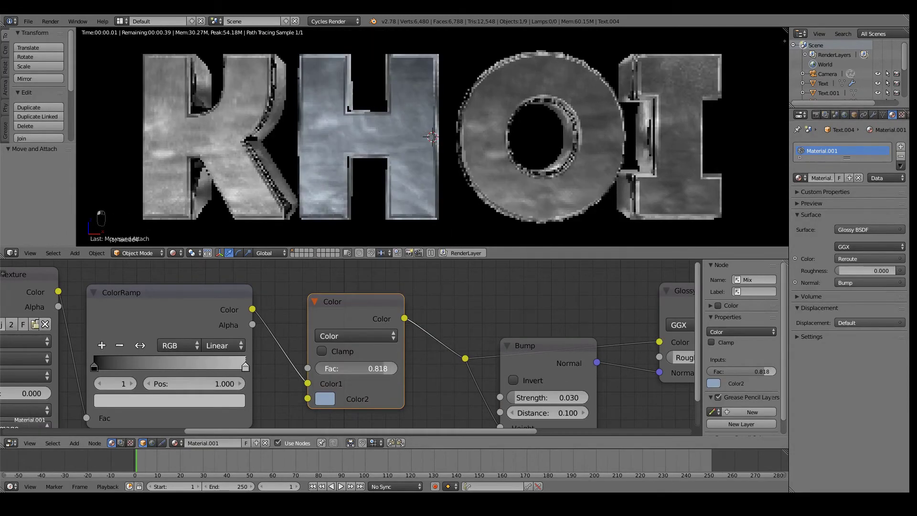
{"action": "left_click", "coordinate": [324, 402]}
{"action": "left_click", "coordinate": [388, 218]}
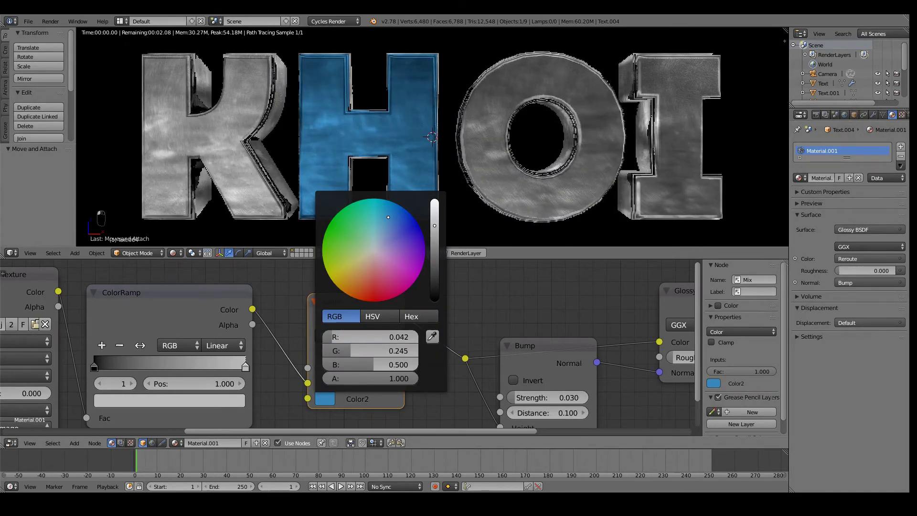
{"action": "left_click", "coordinate": [382, 236]}
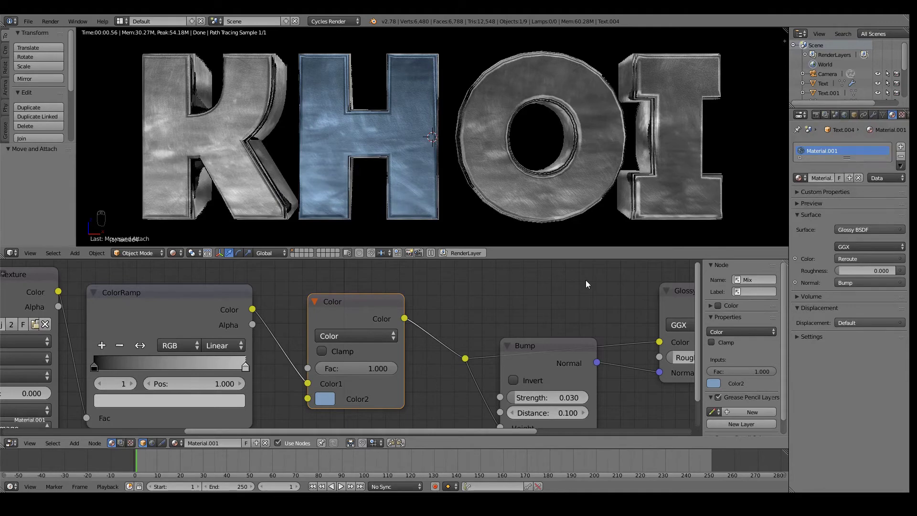
Mute the colour Mix node and make the ColorRamp's first stop a very dark blue.
{"action": "scroll", "coordinate": [397, 306], "scroll_direction": "down", "scroll_amount": 1}
{"action": "middle_click_drag", "start_coordinate": [344, 311], "coordinate": [414, 296]}
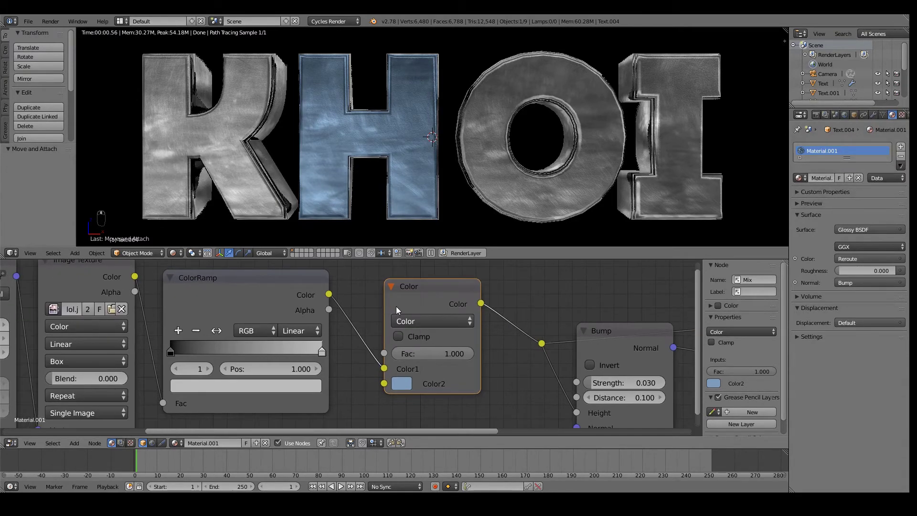
{"action": "key", "text": "m"}
{"action": "middle_click_drag", "start_coordinate": [345, 321], "coordinate": [377, 324]}
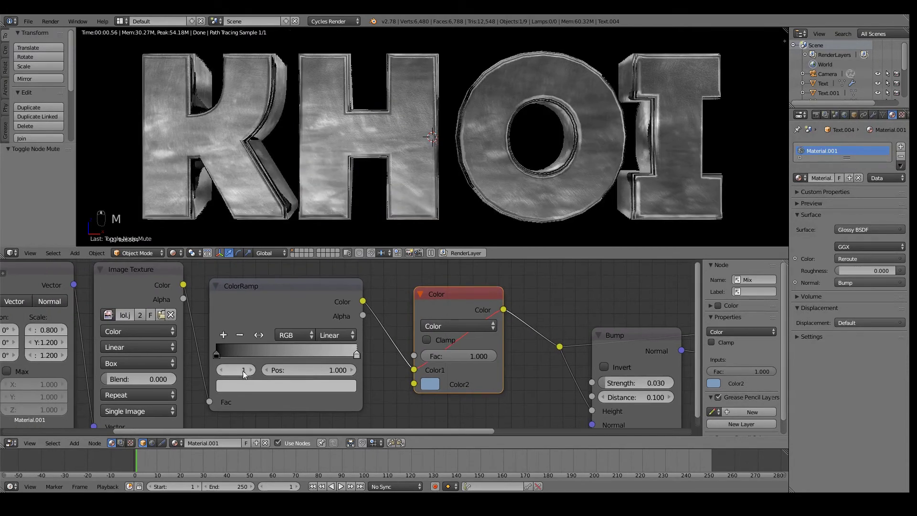
{"action": "left_click", "coordinate": [219, 354]}
{"action": "scroll", "coordinate": [252, 306], "scroll_direction": "up", "scroll_amount": 2}
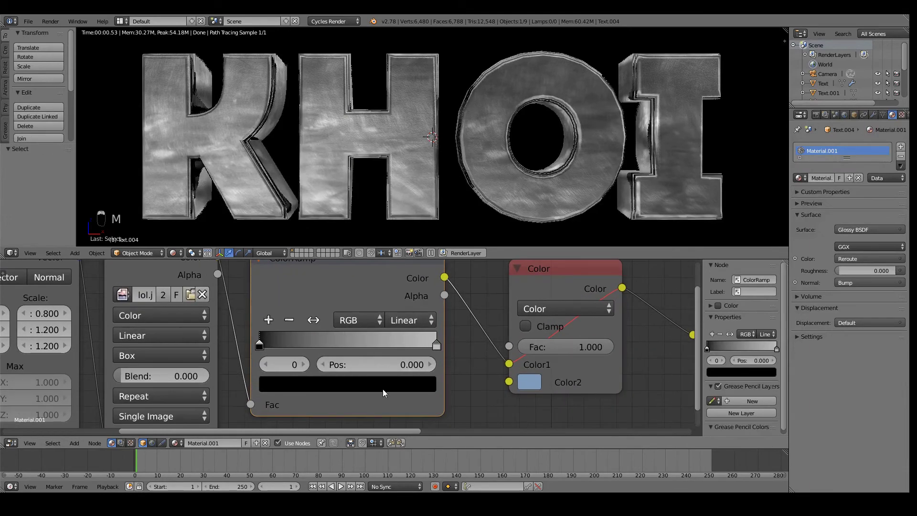
{"action": "left_click", "coordinate": [383, 389]}
{"action": "left_click", "coordinate": [403, 257]}
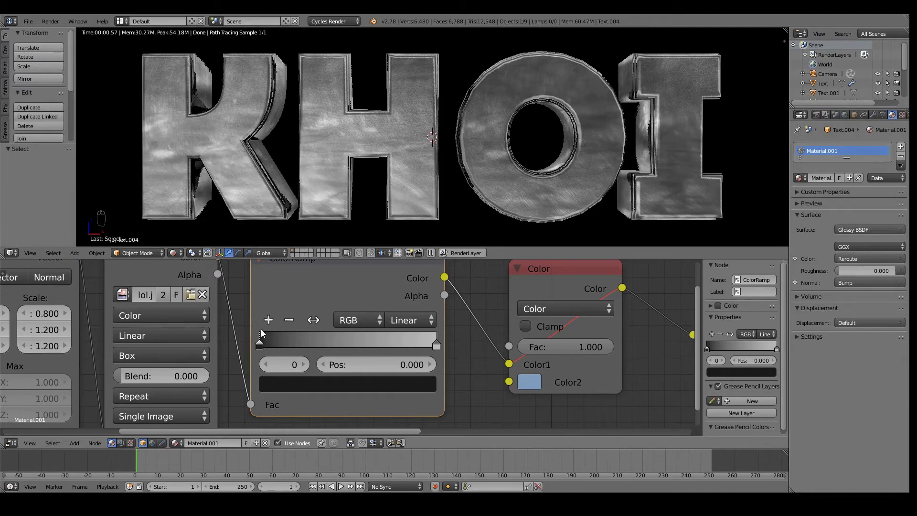
{"action": "left_click", "coordinate": [353, 386]}
{"action": "left_click_drag", "start_coordinate": [354, 167], "coordinate": [359, 165]}
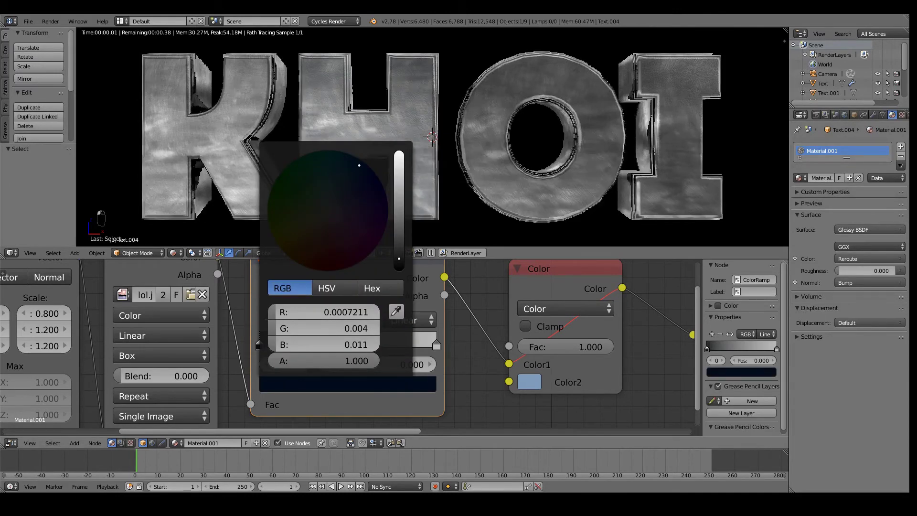
{"action": "left_click", "coordinate": [333, 384]}
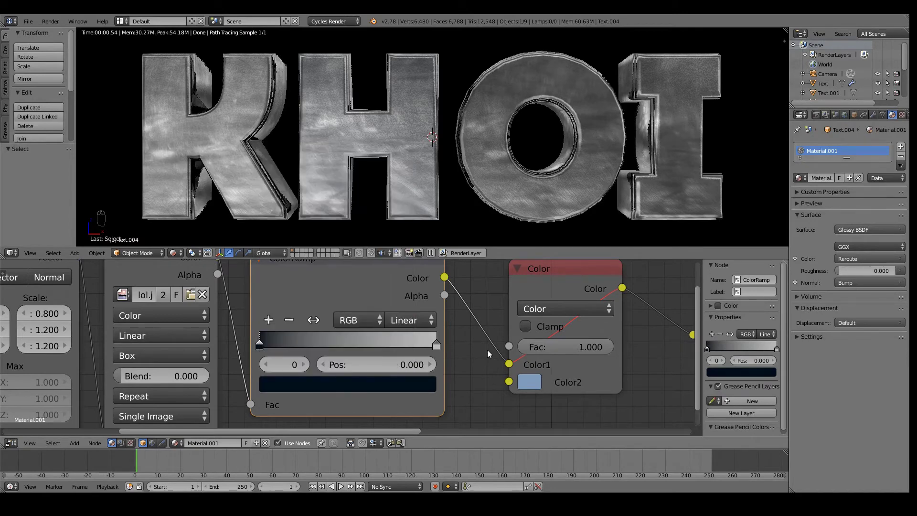
Set the ColorRamp's end stop to light blue.
{"action": "left_click", "coordinate": [436, 344]}
{"action": "left_click", "coordinate": [410, 384]}
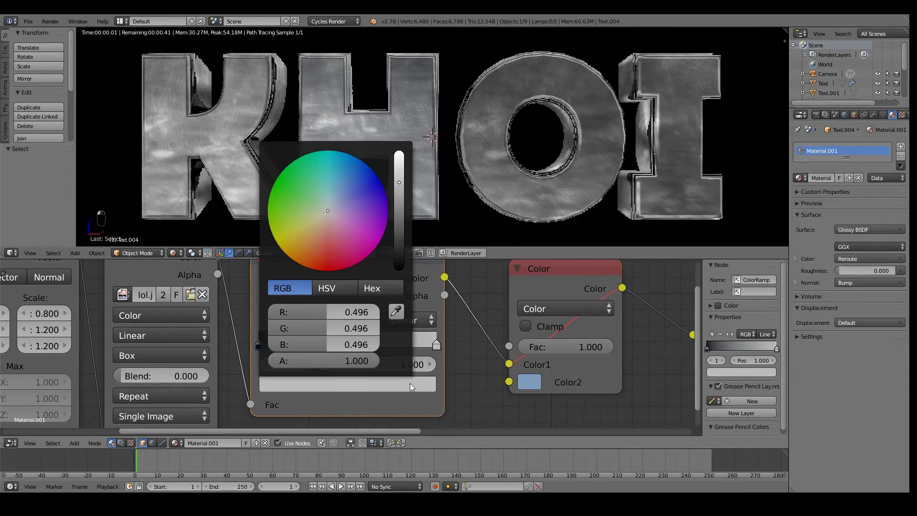
{"action": "left_click", "coordinate": [336, 187]}
{"action": "scroll", "coordinate": [492, 332], "scroll_direction": "down", "scroll_amount": 2}
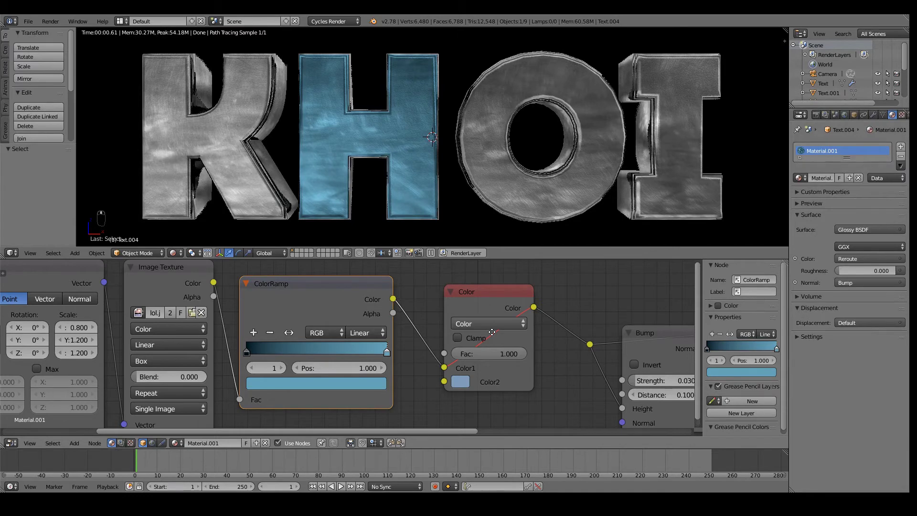
{"action": "scroll", "coordinate": [572, 293], "scroll_direction": "down", "scroll_amount": 1}
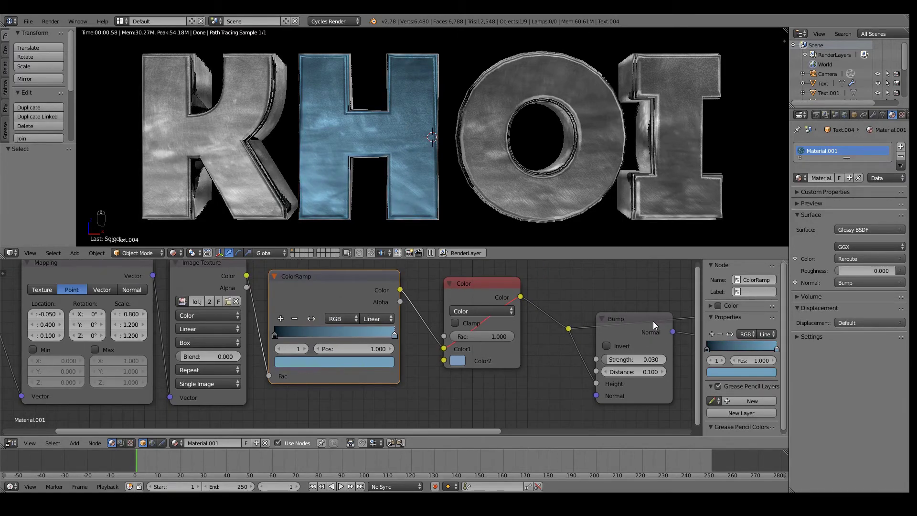
{"action": "scroll", "coordinate": [395, 305], "scroll_direction": "down", "scroll_amount": 1}
{"action": "left_click", "coordinate": [395, 305]}
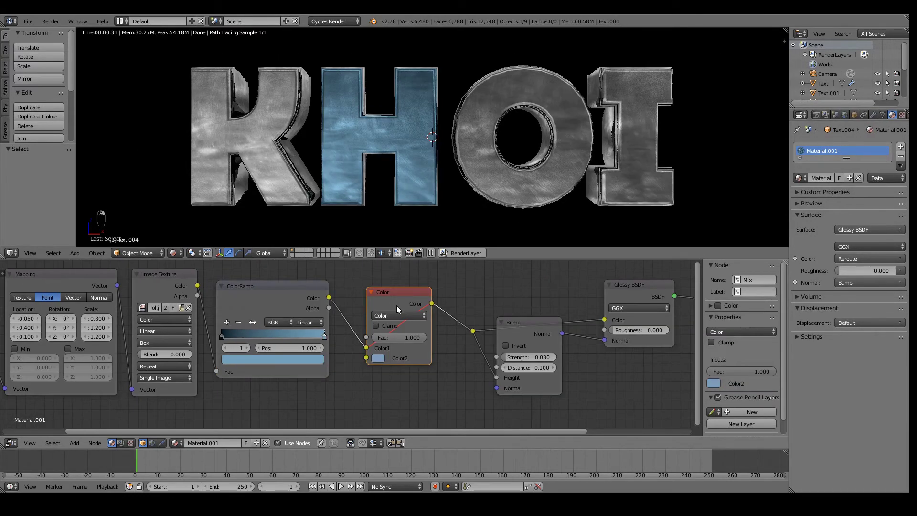
Toggle the Mix node's mute on and off to compare the H's render.
{"action": "key", "text": "m"}
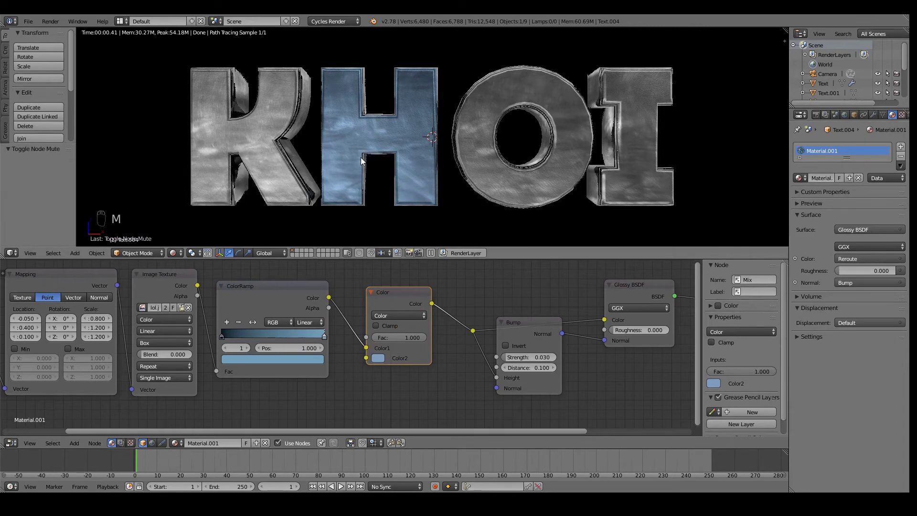
{"action": "key", "text": "m"}
{"action": "key", "text": "m"}
{"action": "key", "text": "m"}
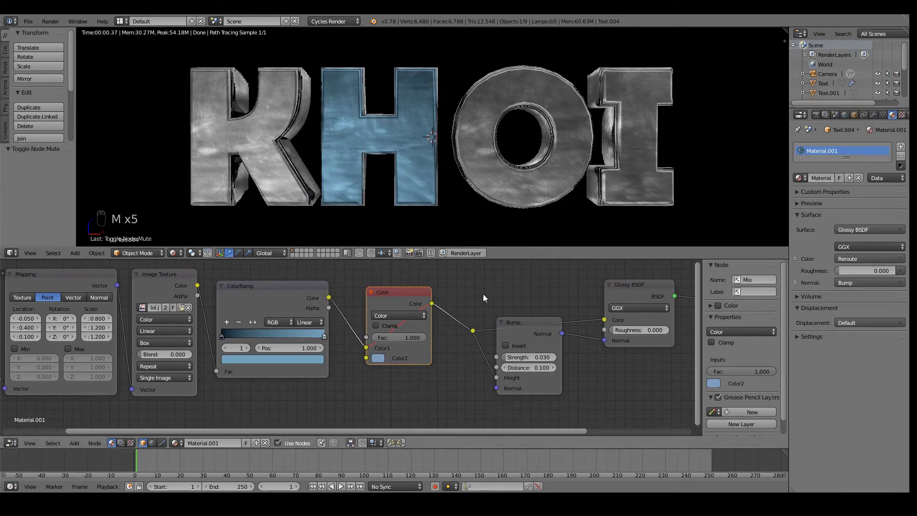
{"action": "key", "text": "m"}
{"action": "key", "text": "m"}
{"action": "key", "text": "m"}
{"action": "scroll", "coordinate": [483, 294], "scroll_direction": "up", "scroll_amount": 2}
{"action": "left_click", "coordinate": [241, 365]}
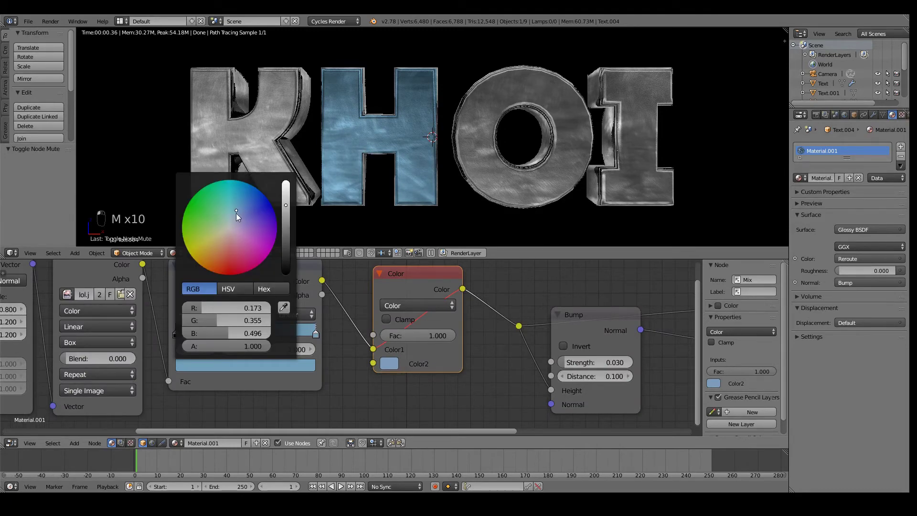
{"action": "scroll", "coordinate": [443, 296], "scroll_direction": "down", "scroll_amount": 2}
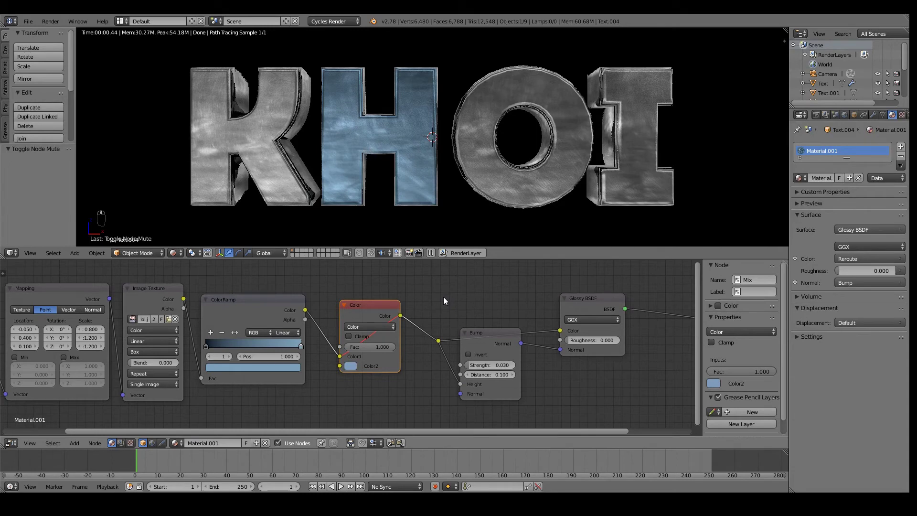
{"action": "scroll", "coordinate": [443, 301], "scroll_direction": "down", "scroll_amount": 2}
Dissolve the Mix node keeping its links, then move the Bump, Glossy and Output nodes up-left.
{"action": "left_click_drag", "start_coordinate": [342, 352], "coordinate": [347, 296]}
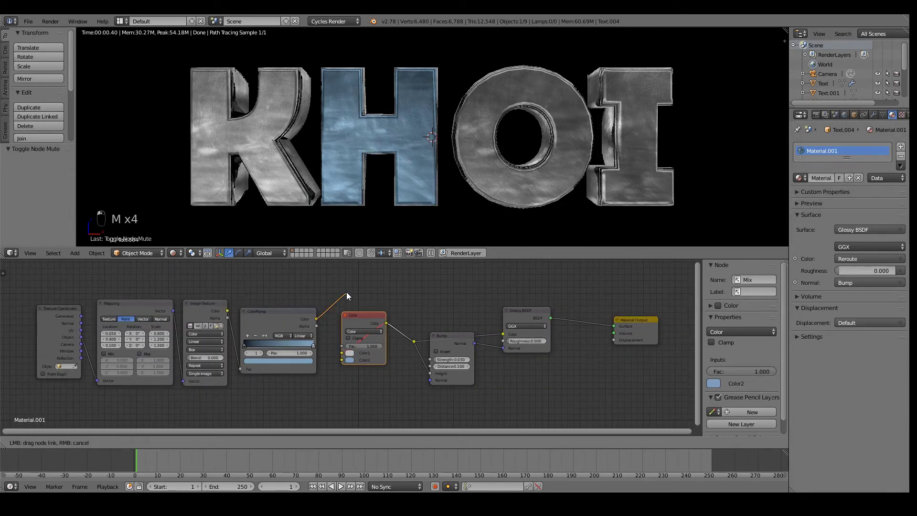
{"action": "right_click", "coordinate": [346, 291]}
{"action": "key", "text": "ctrl+x"}
{"action": "key", "text": "b"}
{"action": "left_click_drag", "start_coordinate": [674, 294], "coordinate": [372, 376]}
{"action": "key", "text": "g"}
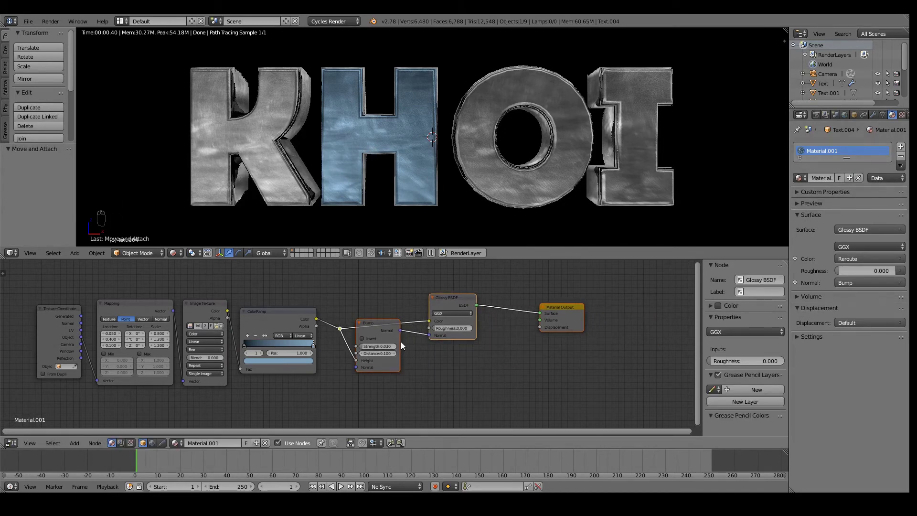
{"action": "scroll", "coordinate": [409, 344], "scroll_direction": "up", "scroll_amount": 1}
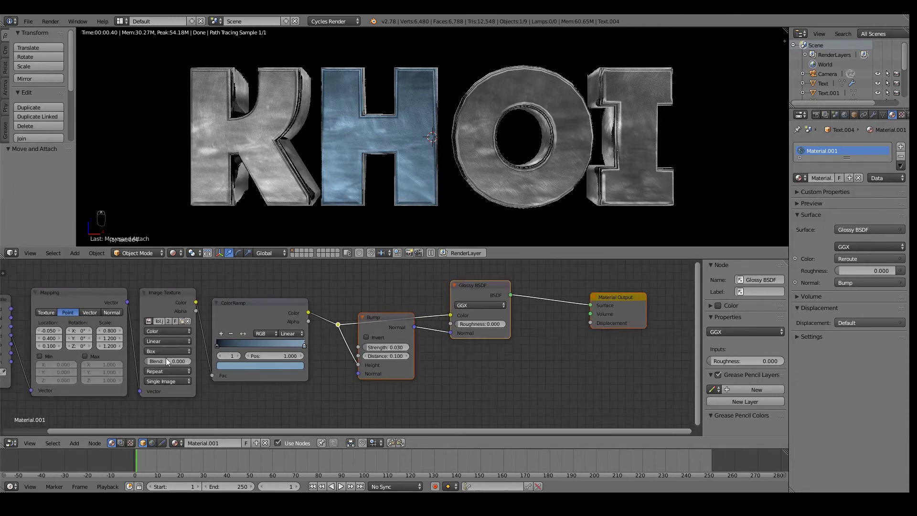
{"action": "scroll", "coordinate": [375, 394], "scroll_direction": "down", "scroll_amount": 2}
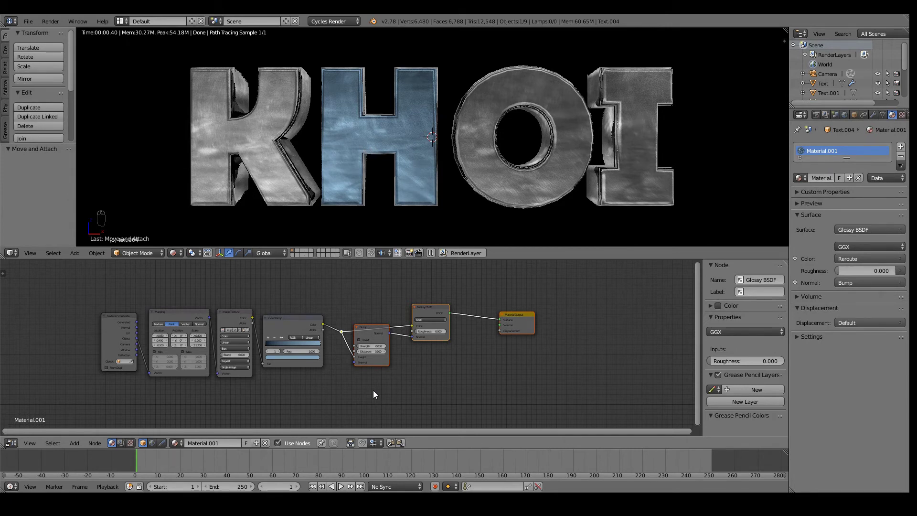
Drag the Bump node down beneath the ColorRamp–Glossy BSDF link.
{"action": "scroll", "coordinate": [373, 395], "scroll_direction": "up", "scroll_amount": 2}
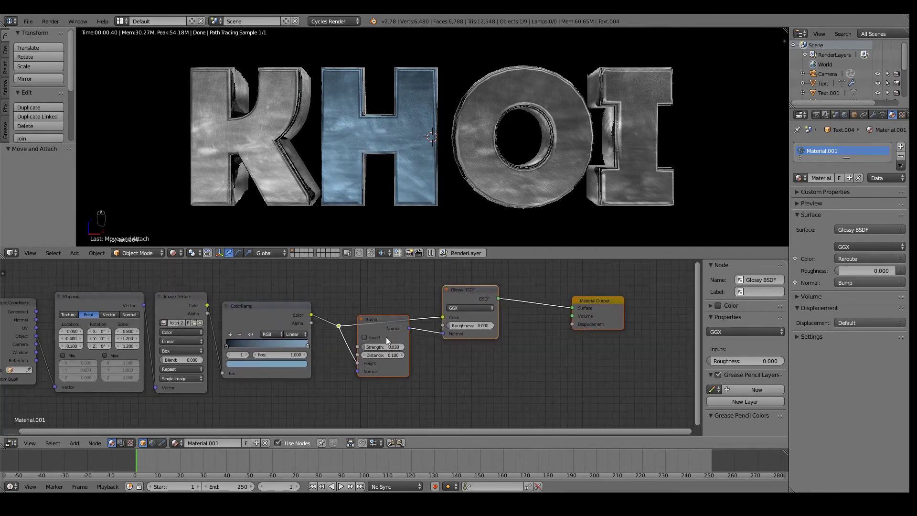
{"action": "left_click_drag", "start_coordinate": [377, 316], "coordinate": [378, 336]}
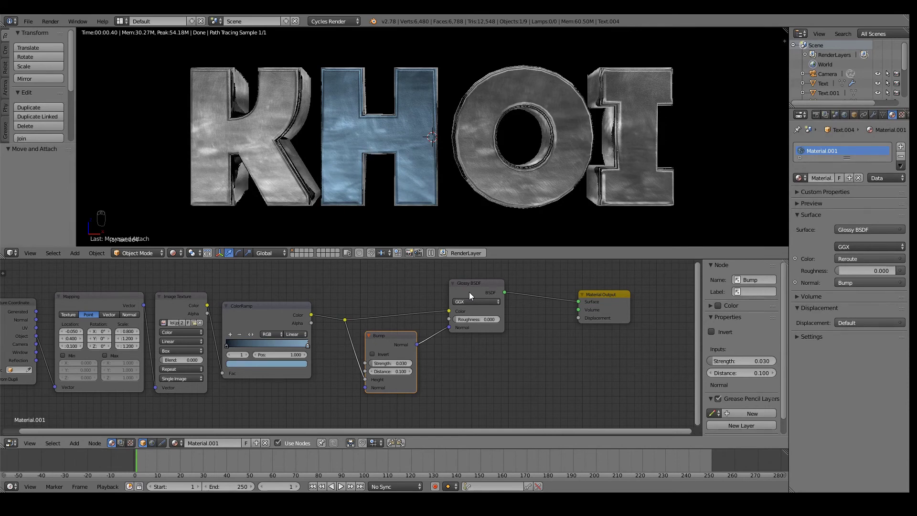
Settle the Bump and Glossy BSDF nodes into their final positions.
{"action": "scroll", "coordinate": [469, 291], "scroll_direction": "up", "scroll_amount": 2}
{"action": "key", "text": "g"}
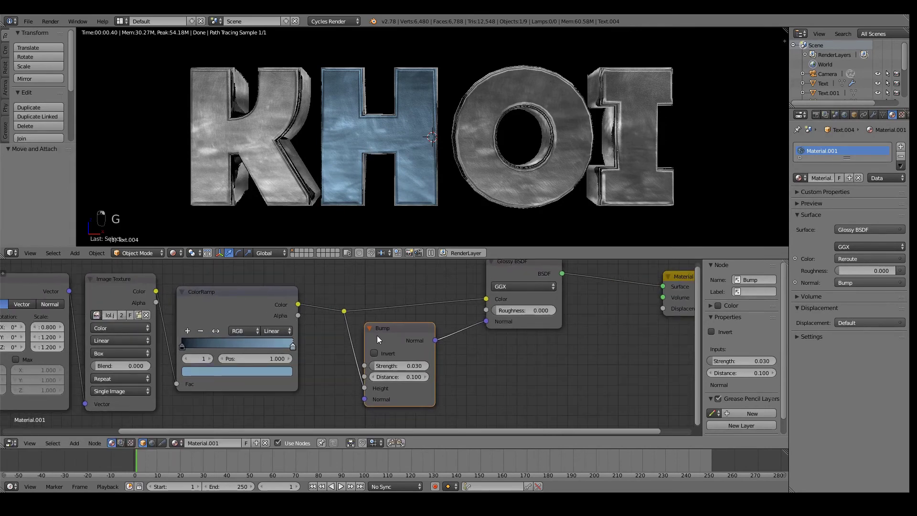
{"action": "left_click", "coordinate": [378, 339]}
{"action": "scroll", "coordinate": [434, 306], "scroll_direction": "down", "scroll_amount": 2}
{"action": "left_click", "coordinate": [439, 306]}
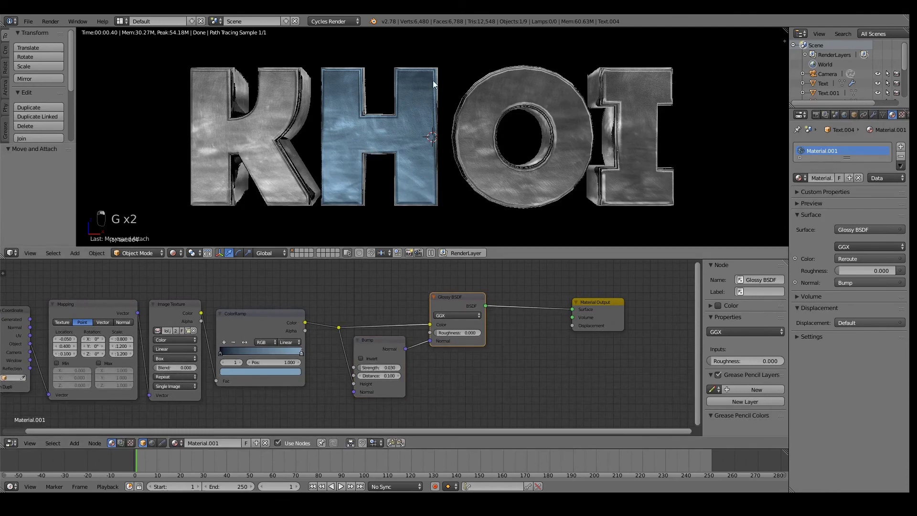
Switch the viewport to Solid shading and give Material.001 a blue viewport colour.
{"action": "middle_click_drag", "start_coordinate": [432, 171], "coordinate": [254, 227]}
{"action": "left_click", "coordinate": [174, 253]}
{"action": "left_click", "coordinate": [181, 220]}
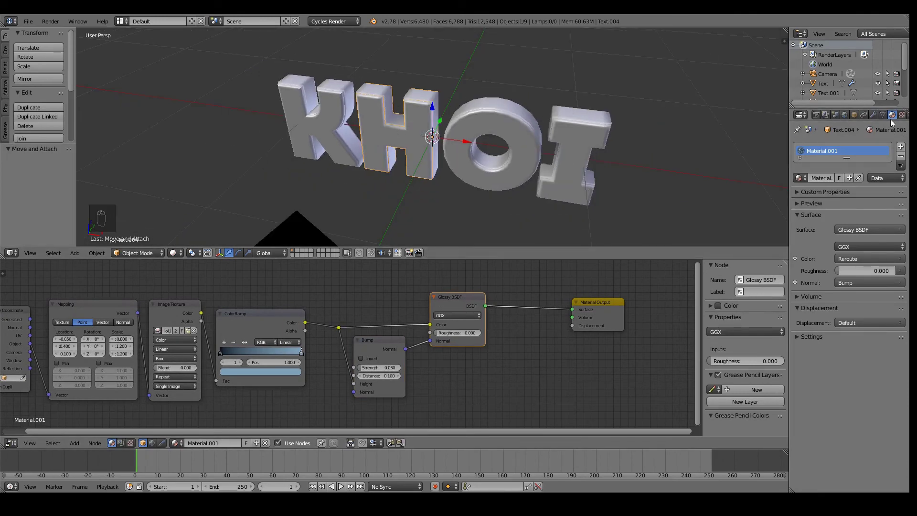
{"action": "left_click", "coordinate": [806, 336]}
{"action": "left_click", "coordinate": [827, 410]}
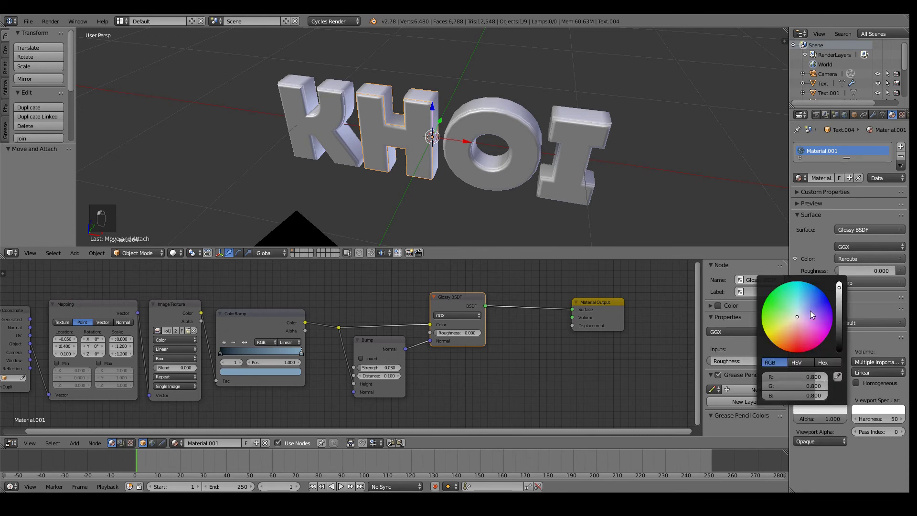
{"action": "left_click", "coordinate": [810, 311]}
Select two other letters together with the blue H, ready to link materials.
{"action": "scroll", "coordinate": [566, 111], "scroll_direction": "up", "scroll_amount": 5}
{"action": "right_click", "coordinate": [688, 197], "text": "shift"}
{"action": "scroll", "coordinate": [688, 196], "scroll_direction": "down", "scroll_amount": 3}
{"action": "scroll", "coordinate": [717, 191], "scroll_direction": "down", "scroll_amount": 2}
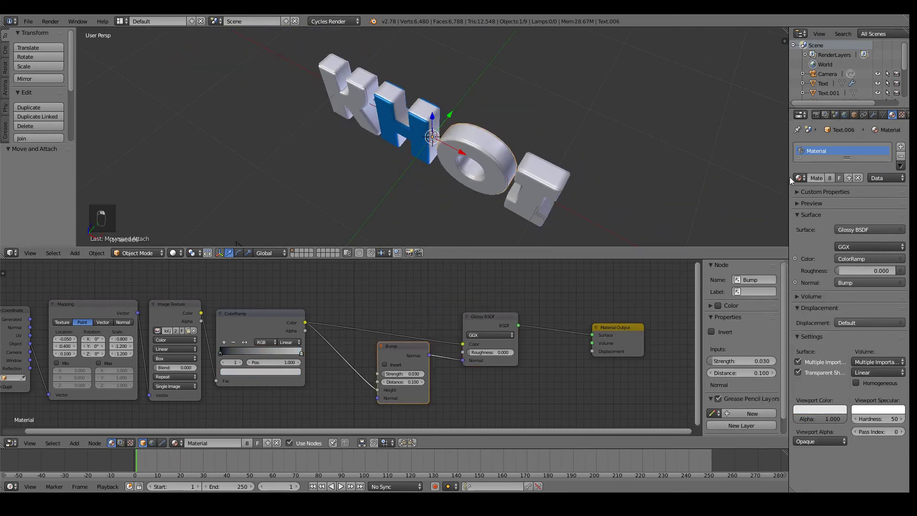
{"action": "right_click", "coordinate": [357, 78], "text": "shift"}
{"action": "right_click", "coordinate": [410, 134], "text": "shift"}
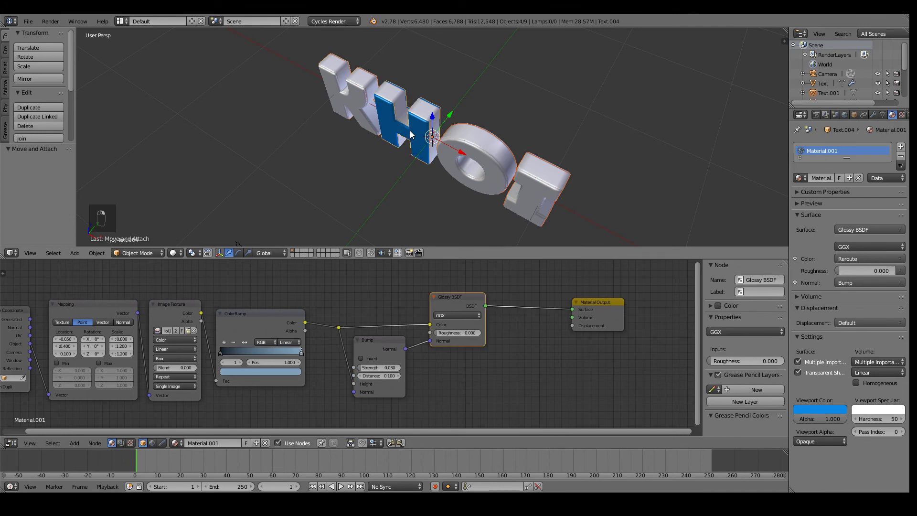
{"action": "key", "text": "ctrl+l"}
Link Material.001 to the selected letters and view through the camera.
{"action": "left_click", "coordinate": [410, 158]}
{"action": "key", "text": "KP_0"}
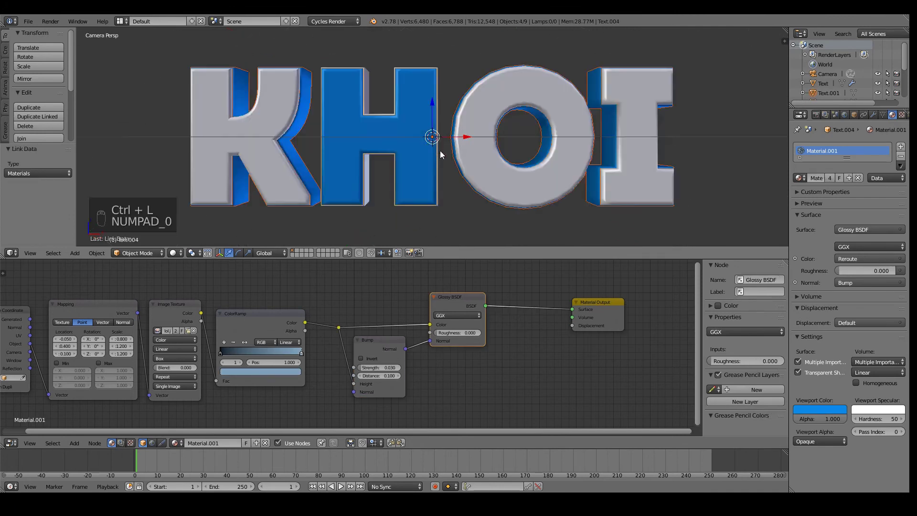
{"action": "left_click", "coordinate": [816, 115]}
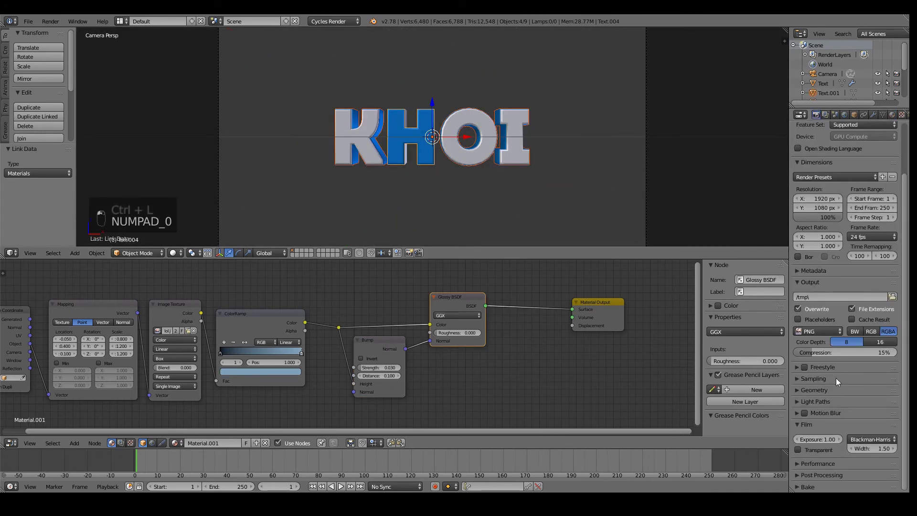
Preview KHOI in Rendered shading, orbiting below it before returning to camera view.
{"action": "scroll", "coordinate": [334, 167], "scroll_direction": "up", "scroll_amount": 4}
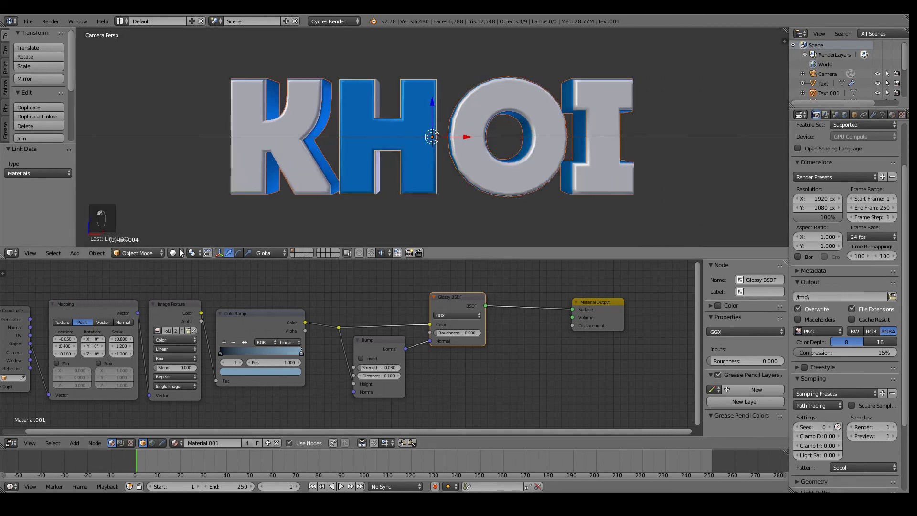
{"action": "left_click", "coordinate": [173, 252]}
{"action": "left_click", "coordinate": [200, 185]}
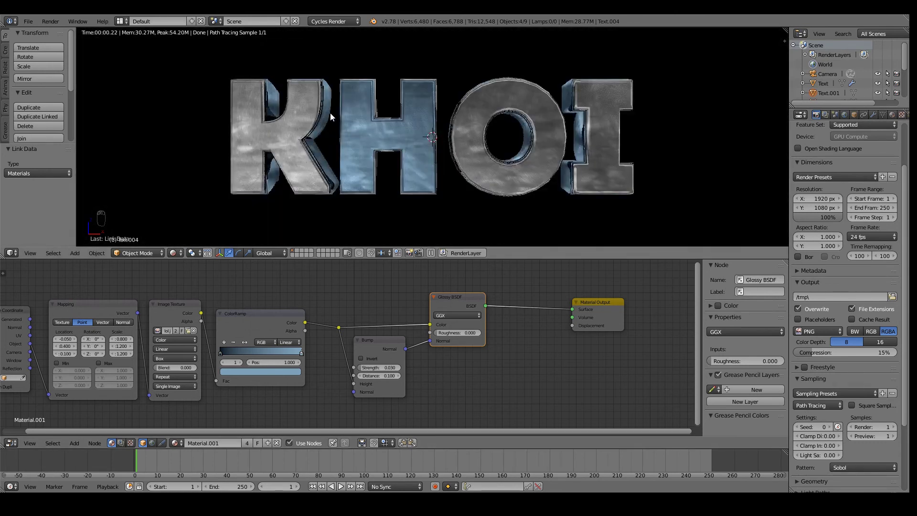
{"action": "scroll", "coordinate": [330, 113], "scroll_direction": "down", "scroll_amount": 2}
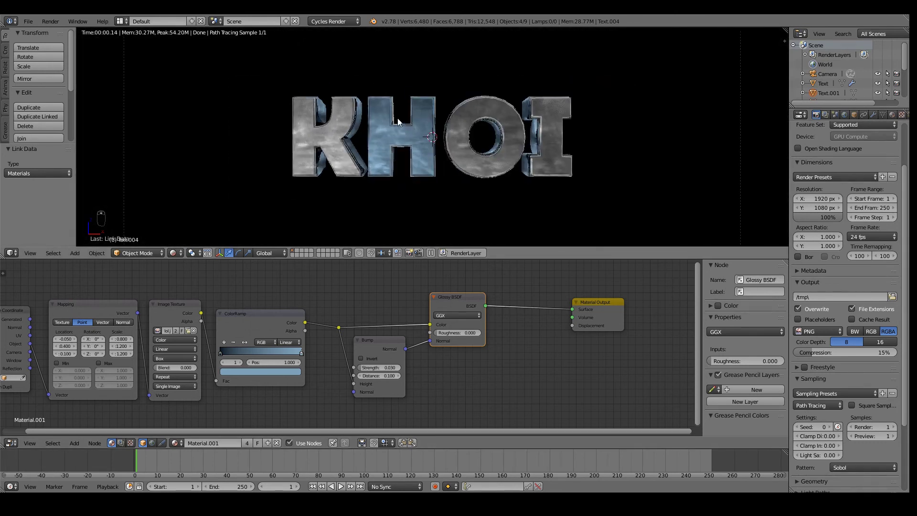
{"action": "scroll", "coordinate": [388, 128], "scroll_direction": "up", "scroll_amount": 1}
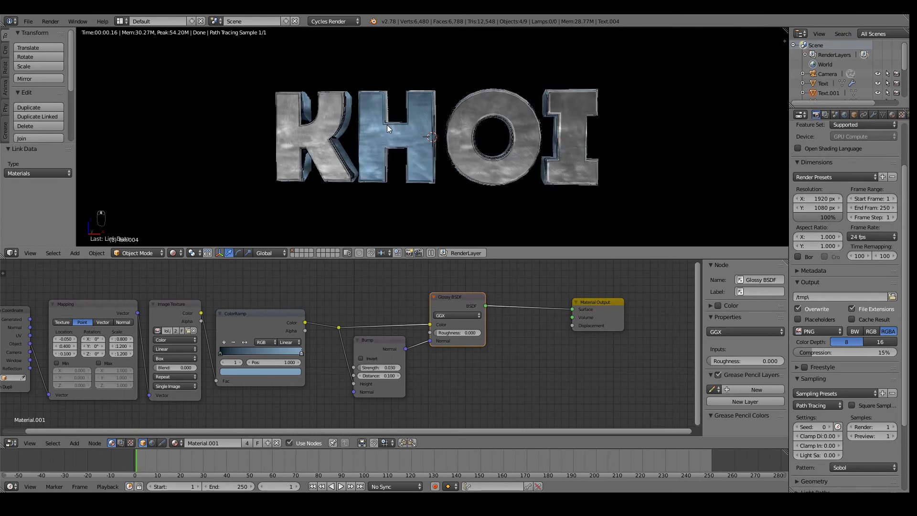
{"action": "middle_click_drag", "start_coordinate": [387, 125], "coordinate": [409, 96]}
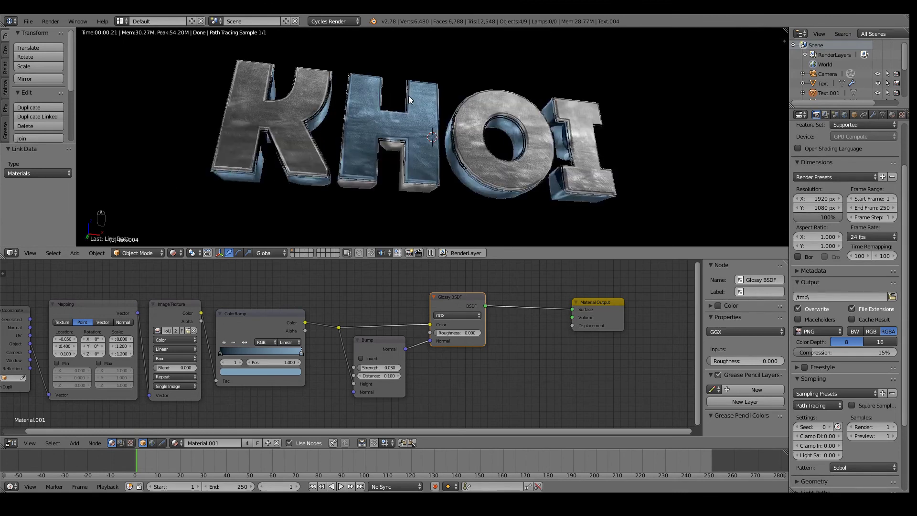
{"action": "key", "text": "KP_0"}
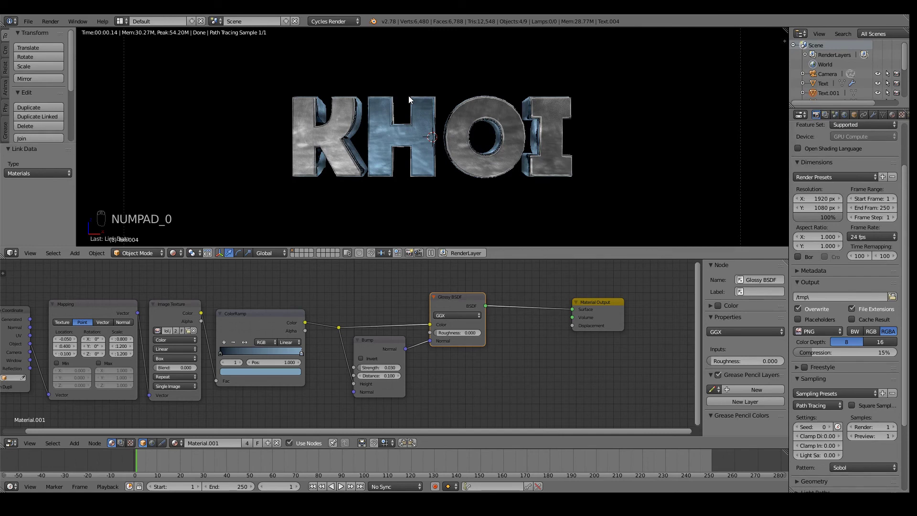